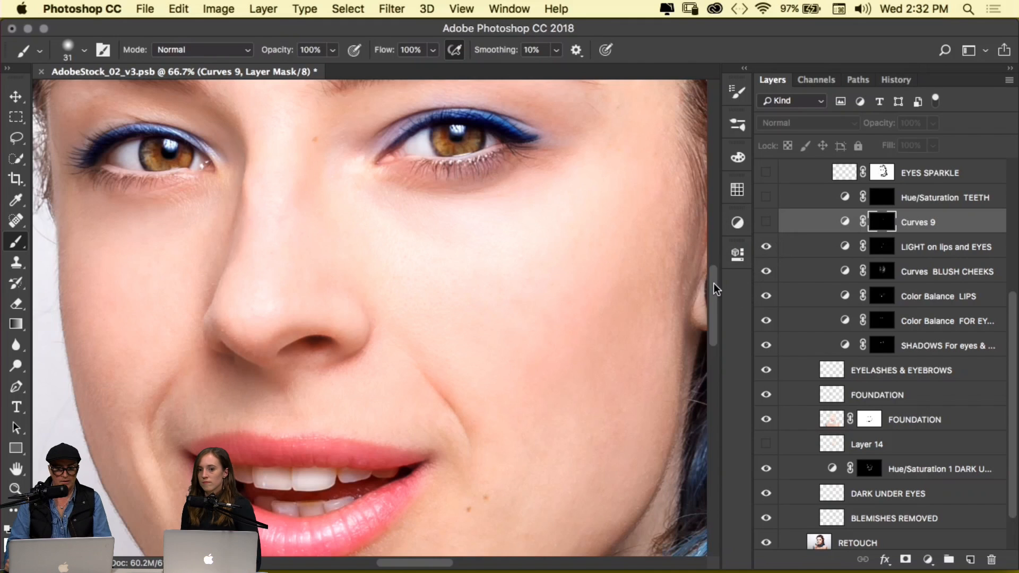
Compare the face with the LIGHT on lips and EYES layer hidden and shown, and select that layer
scroll(713, 282, down, 5)
drag(715, 295, 715, 320)
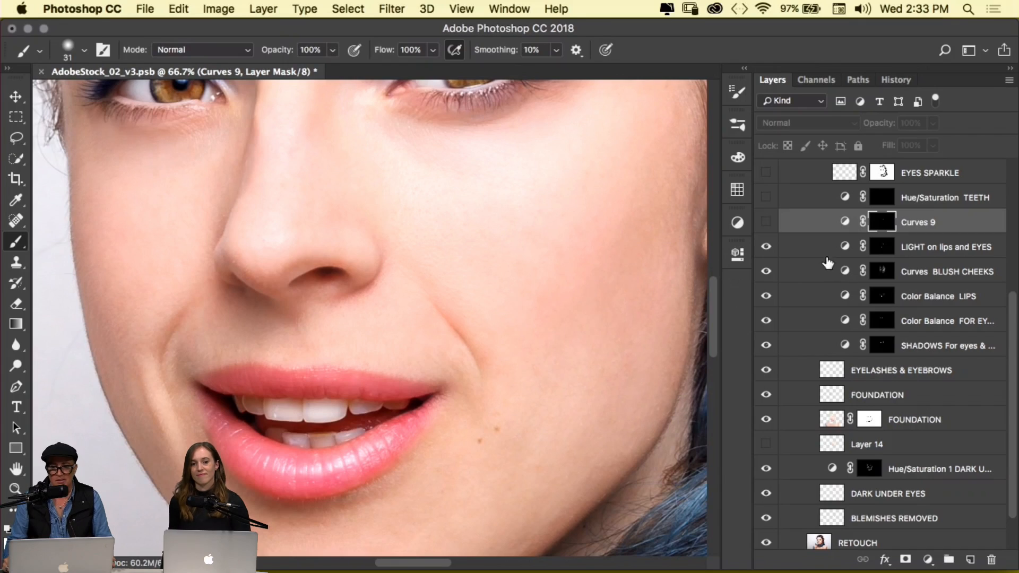
click(766, 246)
click(766, 248)
click(766, 247)
click(766, 248)
click(871, 253)
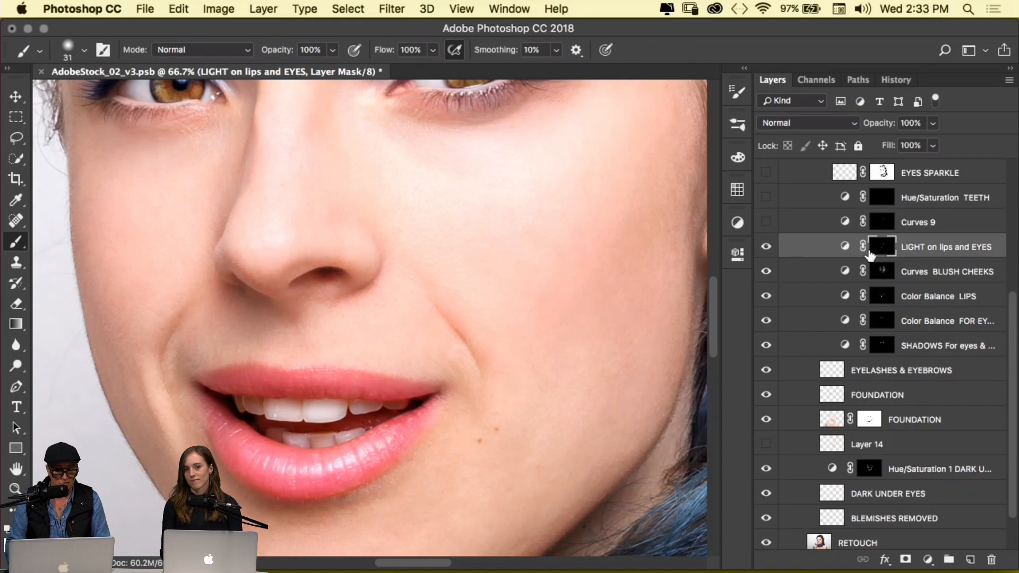
Examine the lips at 100% with the LIGHT on lips and EYES layer hidden and shown
scroll(465, 286, up, 5)
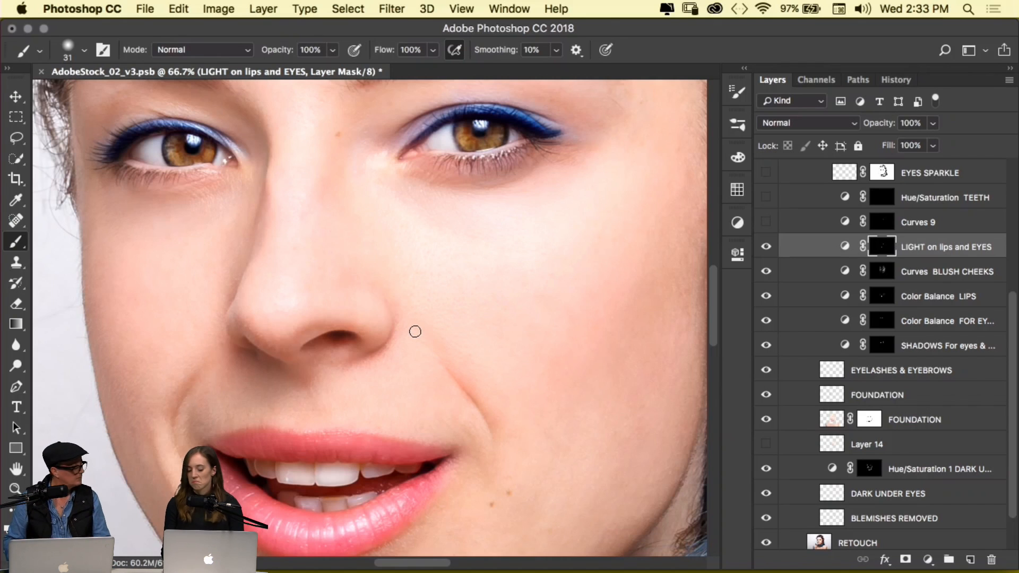
scroll(502, 268, down, 3)
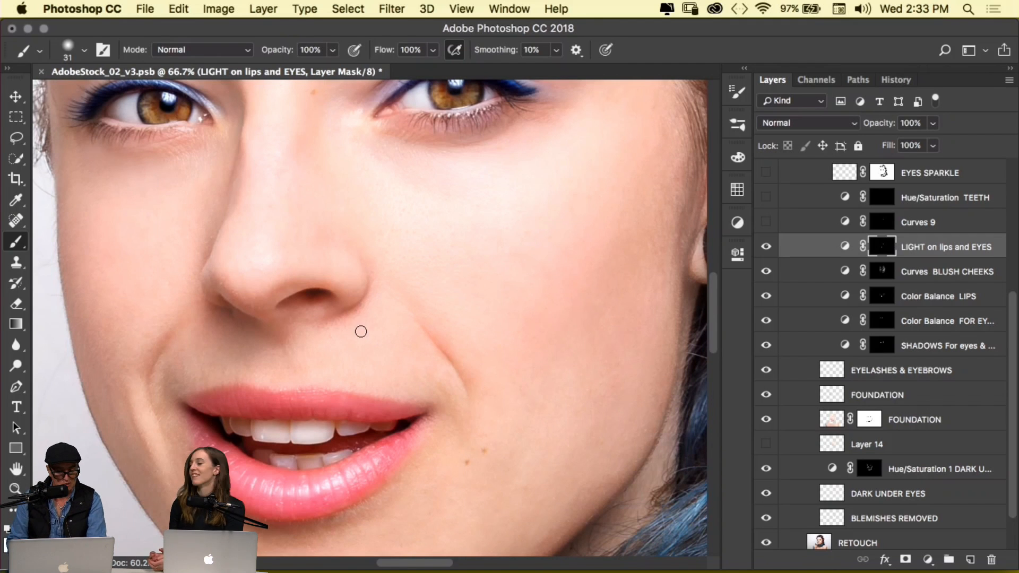
key(super+space)
super+click(354, 308)
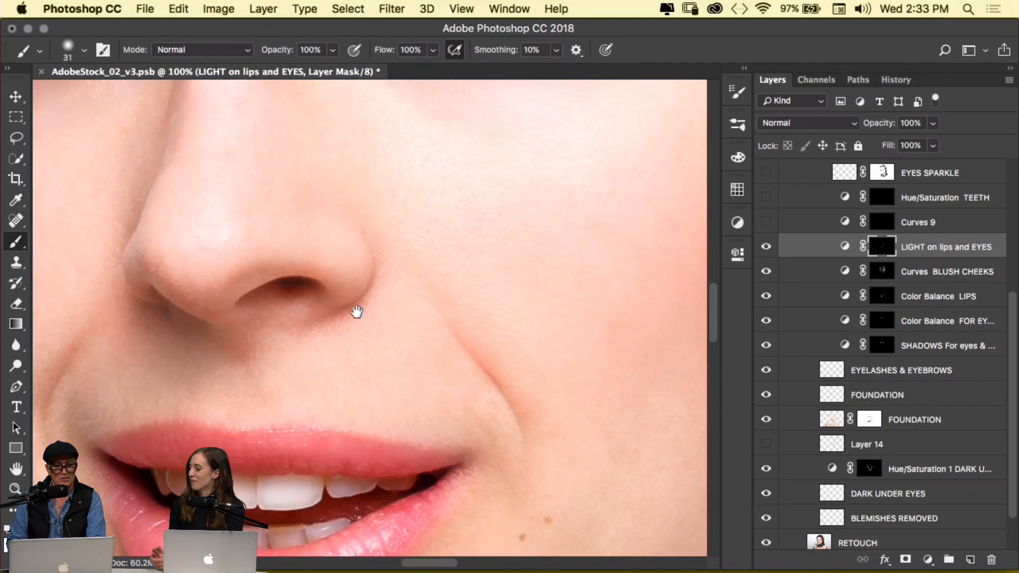
drag(346, 326, 449, 195)
drag(412, 362, 330, 331)
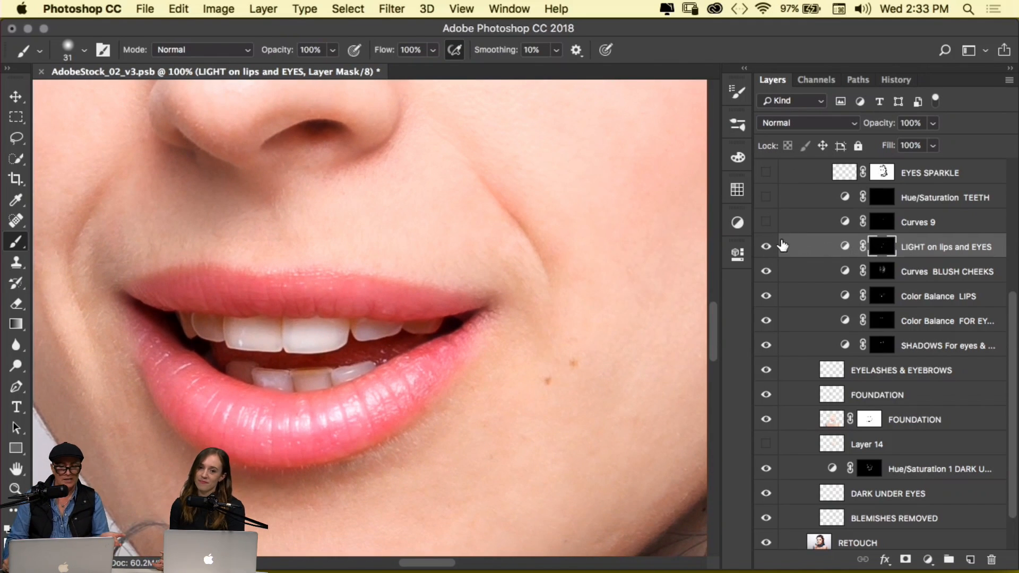
click(766, 248)
click(766, 251)
click(766, 252)
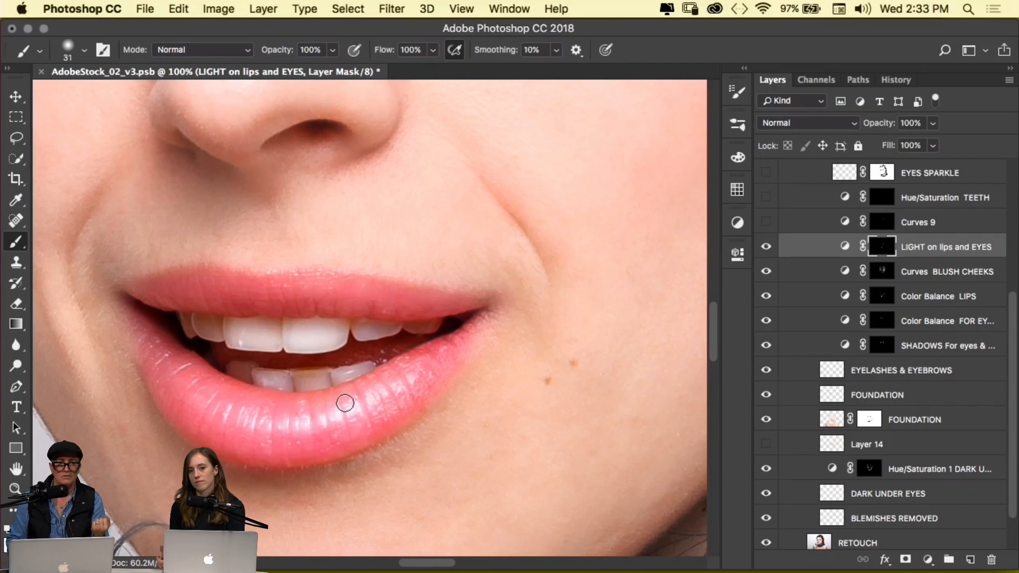
Feather the layer mask of LIGHT on lips and EYES by 4.2 px
key(super+minus)
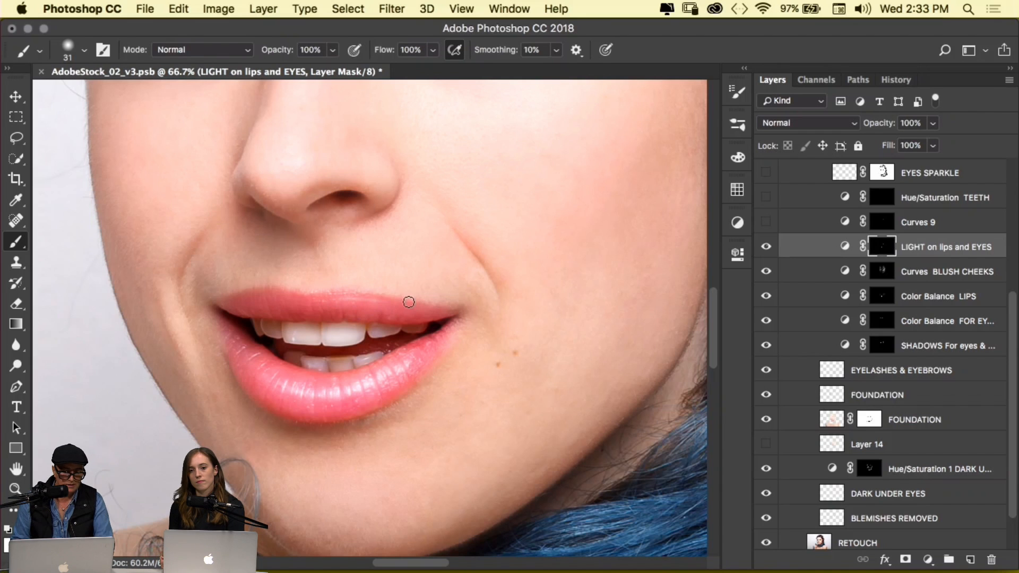
key(r)
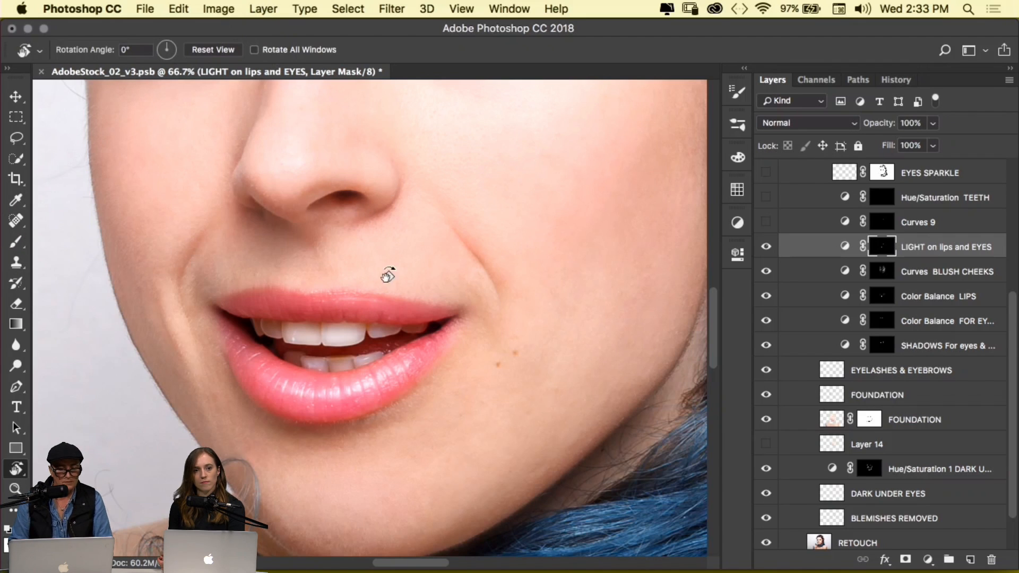
key(super+z)
key(super+z)
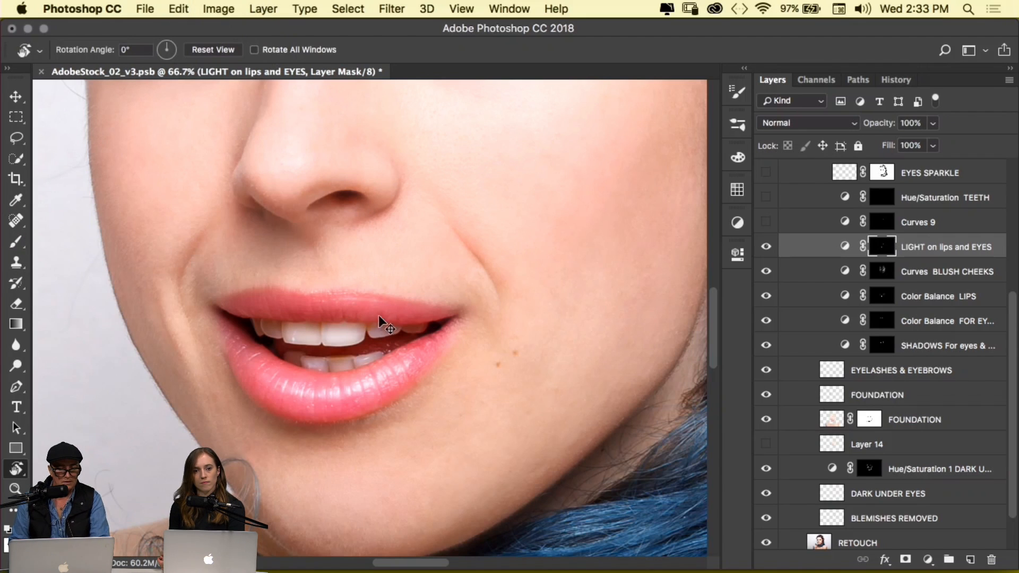
double_click(883, 251)
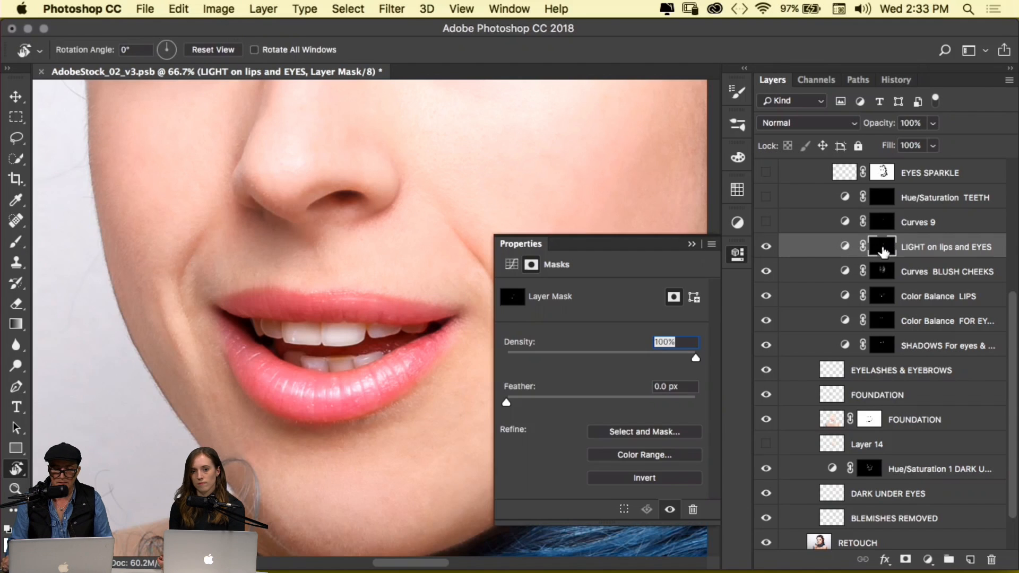
drag(520, 401, 550, 403)
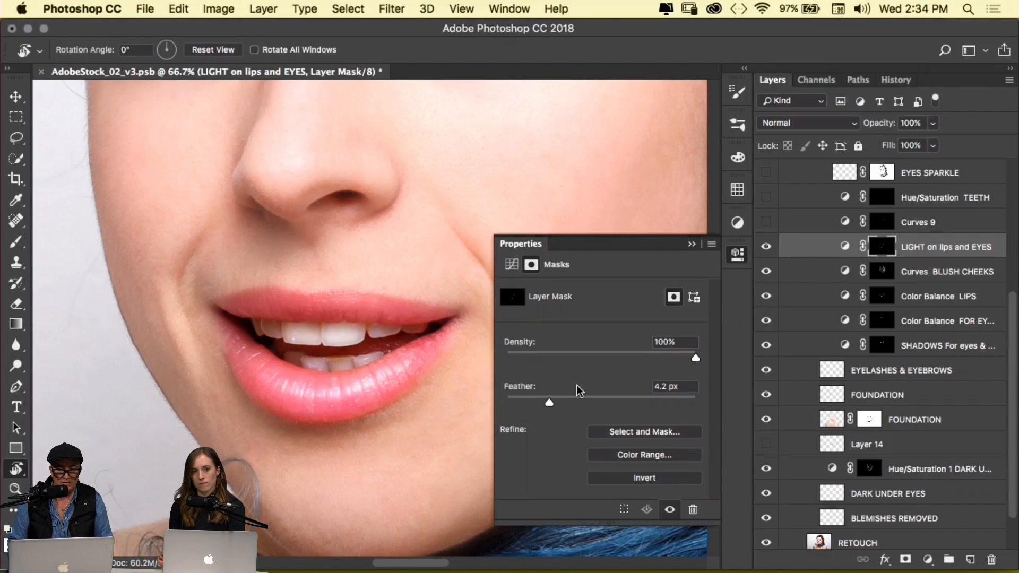
click(693, 244)
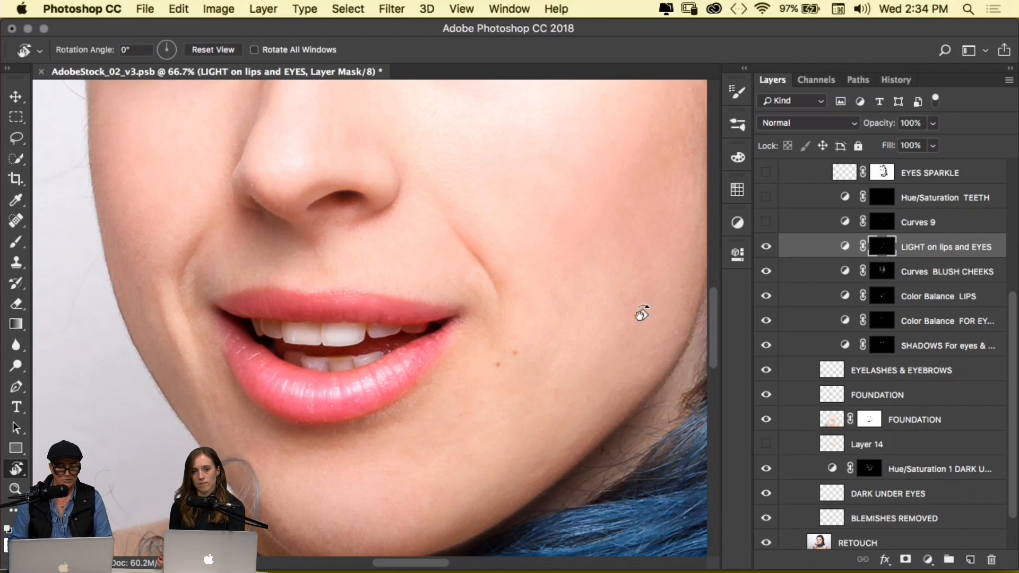
Compare the whole face at 50% with the feathered LIGHT on lips and EYES layer hidden and shown
alt+click(402, 306)
scroll(402, 307, up, 5)
click(767, 248)
click(768, 250)
click(765, 248)
click(766, 249)
click(767, 250)
click(767, 249)
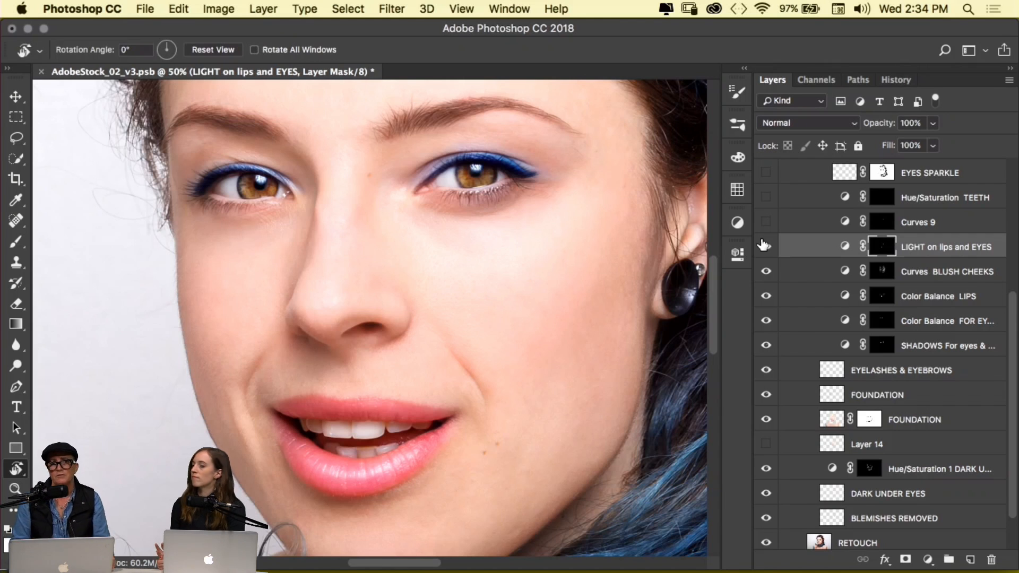
click(765, 246)
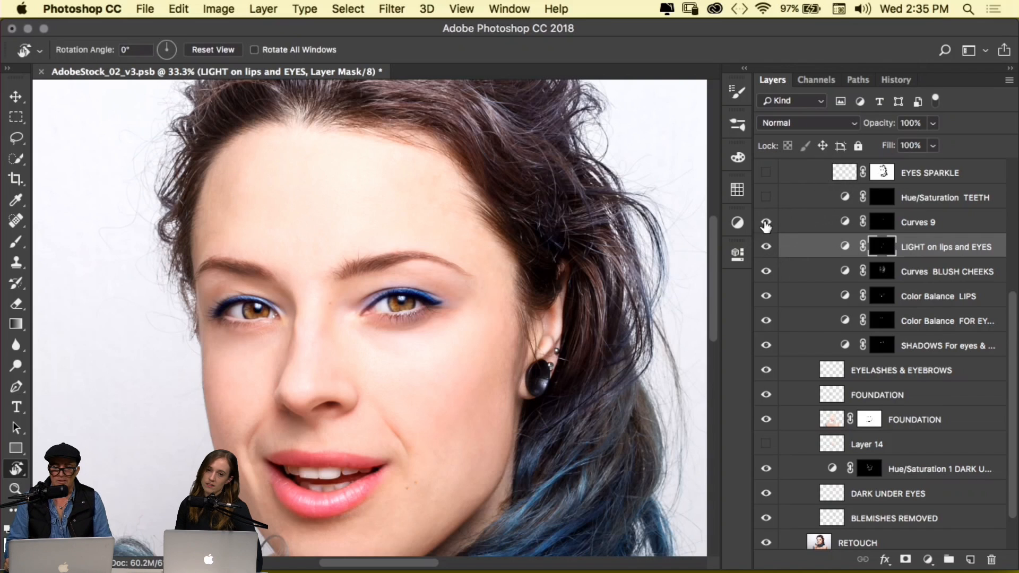
Delete the Curves 9 layer and make the Hue/Saturation TEETH layer visible
click(767, 223)
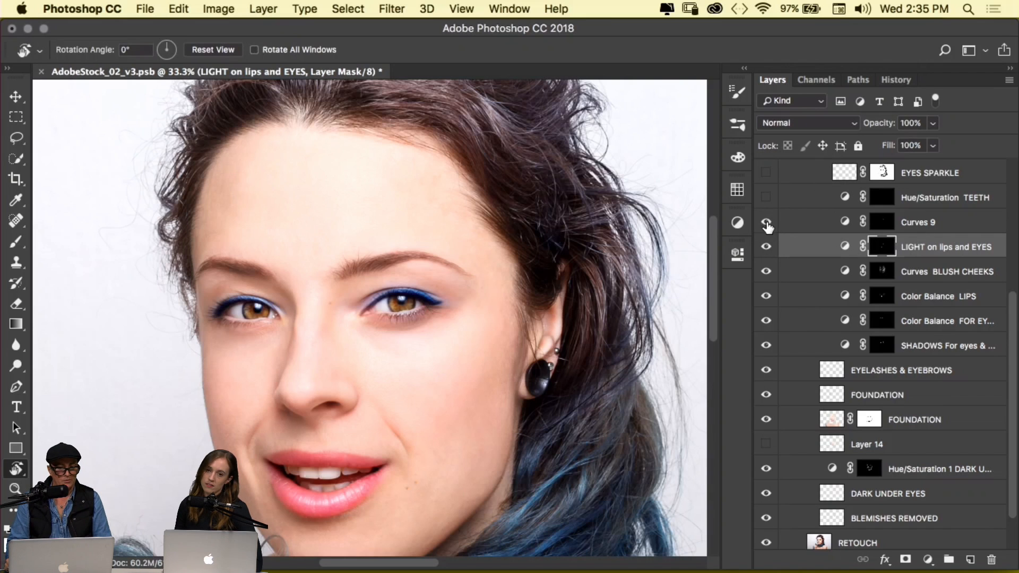
drag(863, 226, 991, 560)
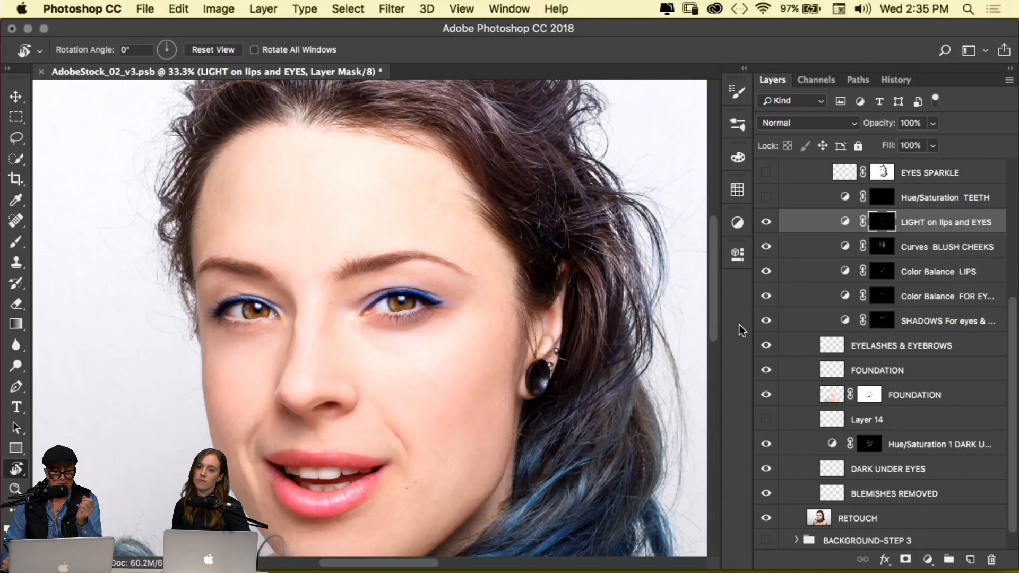
click(766, 198)
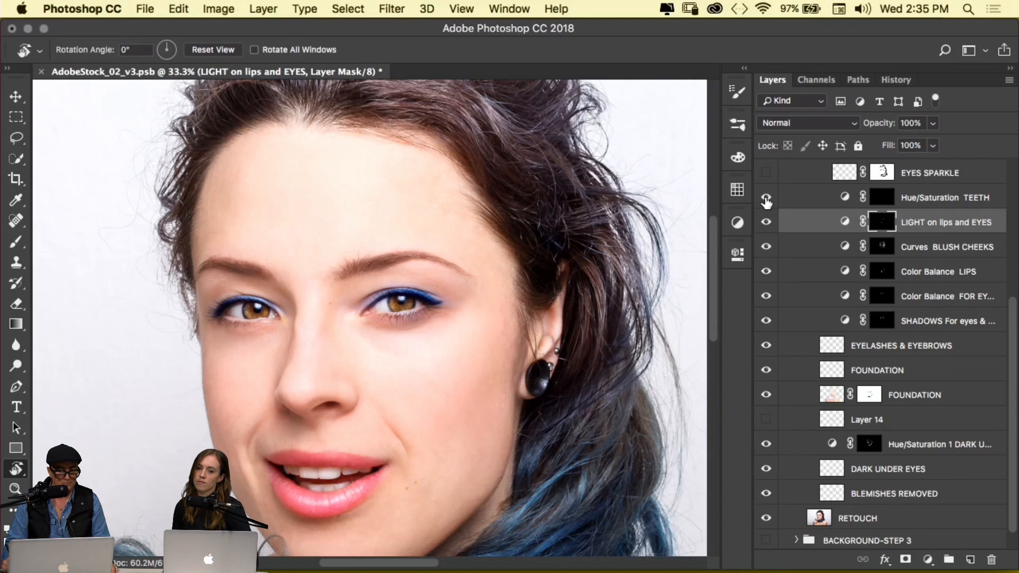
click(766, 199)
click(765, 203)
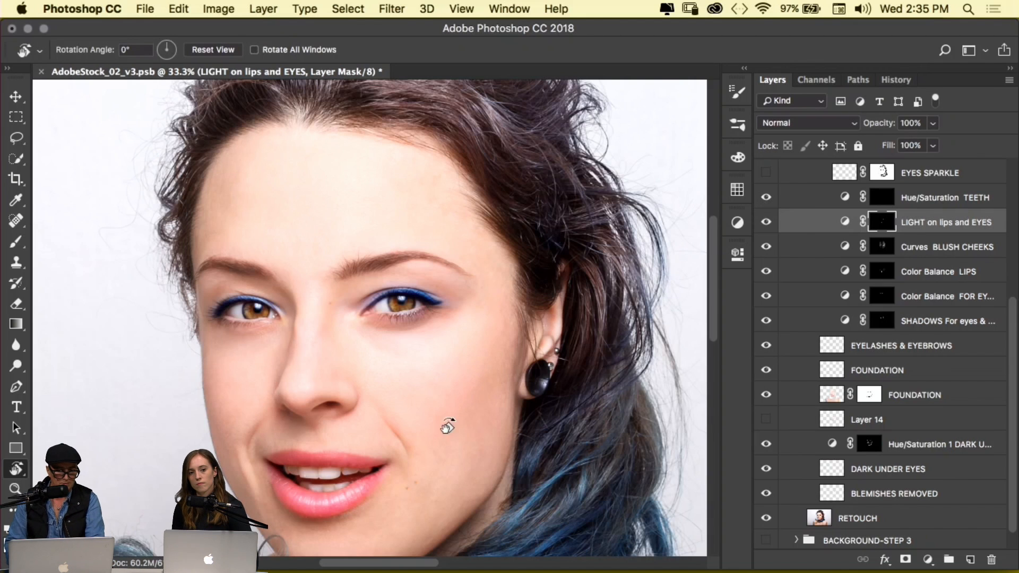
Examine the teeth at 66.7% with the Hue/Saturation TEETH layer hidden and shown
scroll(446, 423, down, 3)
super+click(391, 455)
super+click(495, 305)
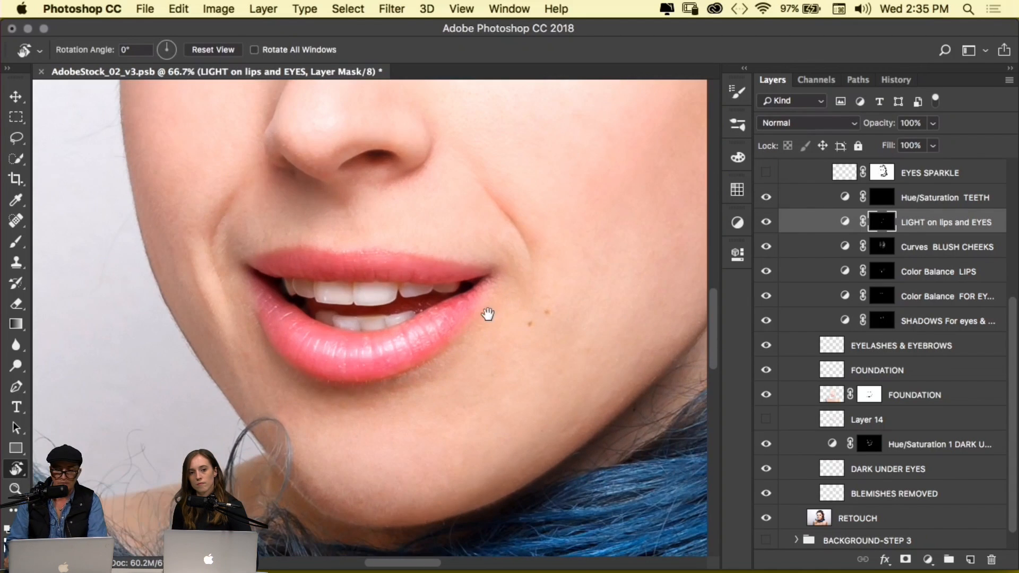
click(766, 201)
click(766, 202)
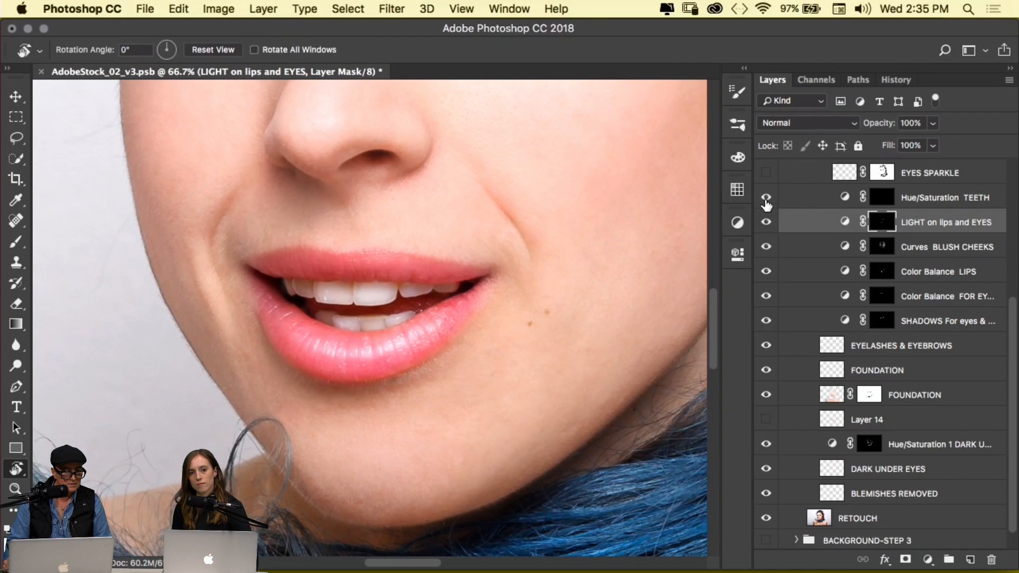
click(768, 201)
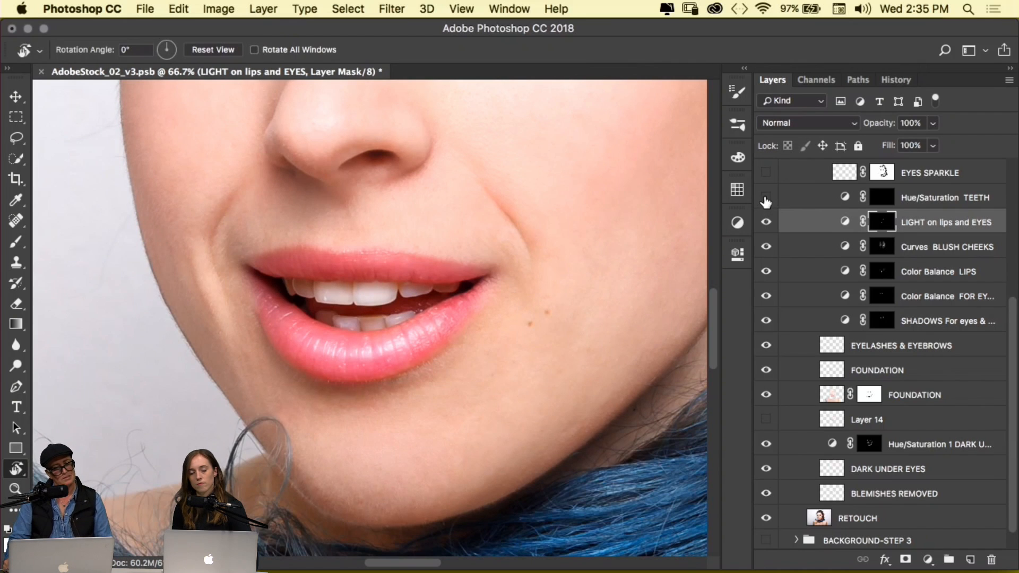
click(766, 201)
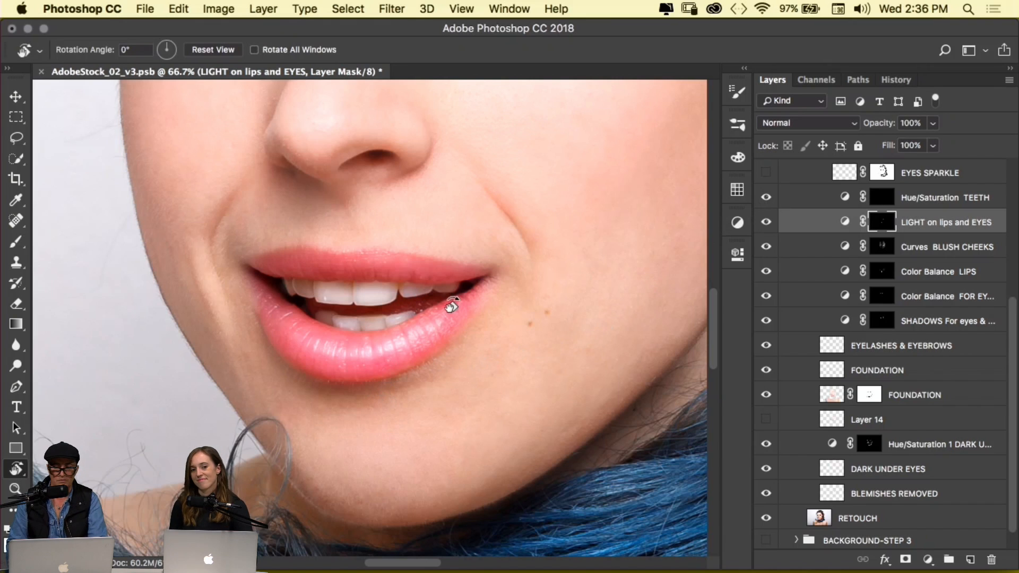
Review the adjustment settings of the Hue/Saturation TEETH layer while comparing the teeth with the layer hidden and shown
click(911, 198)
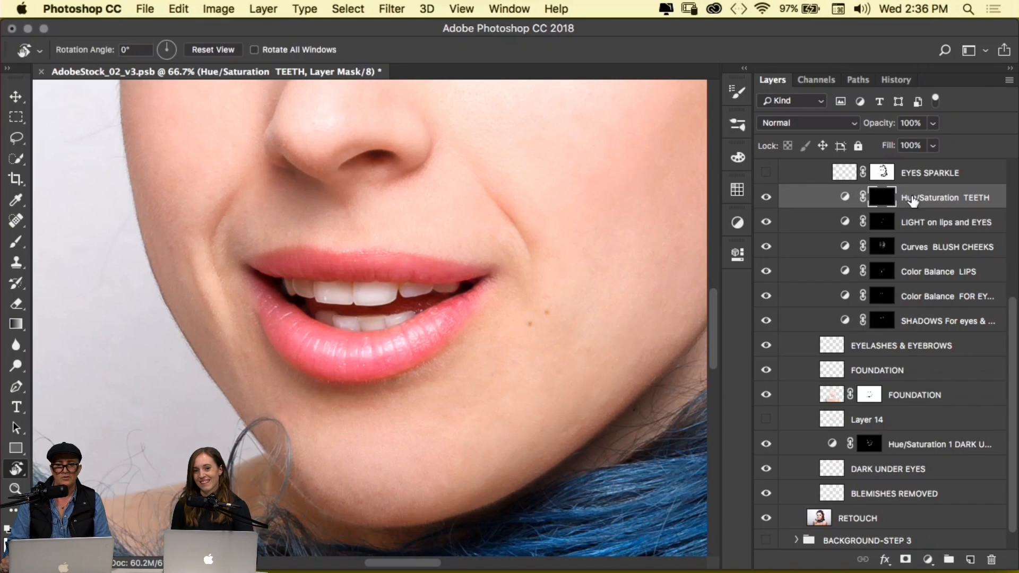
double_click(844, 198)
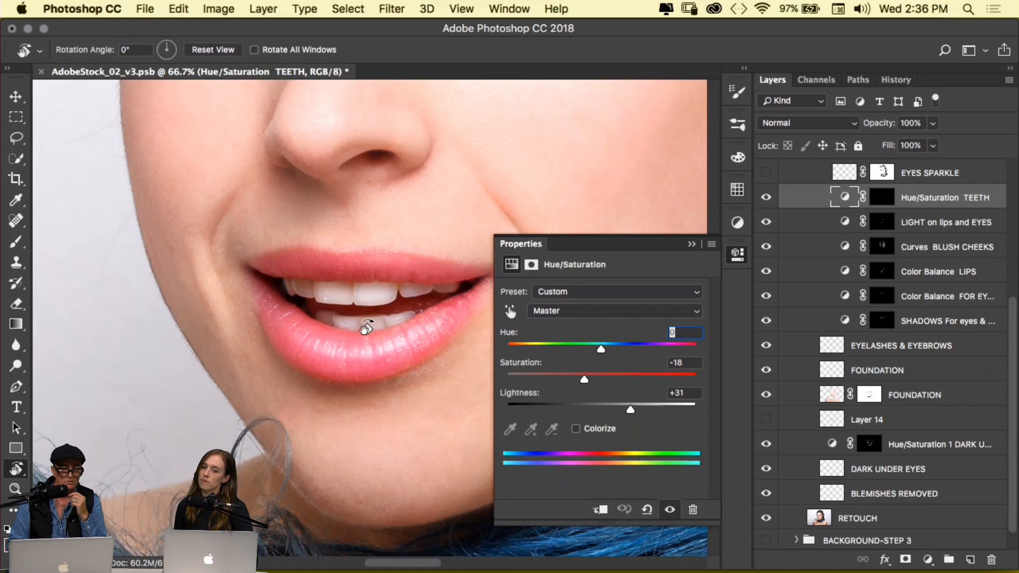
click(765, 204)
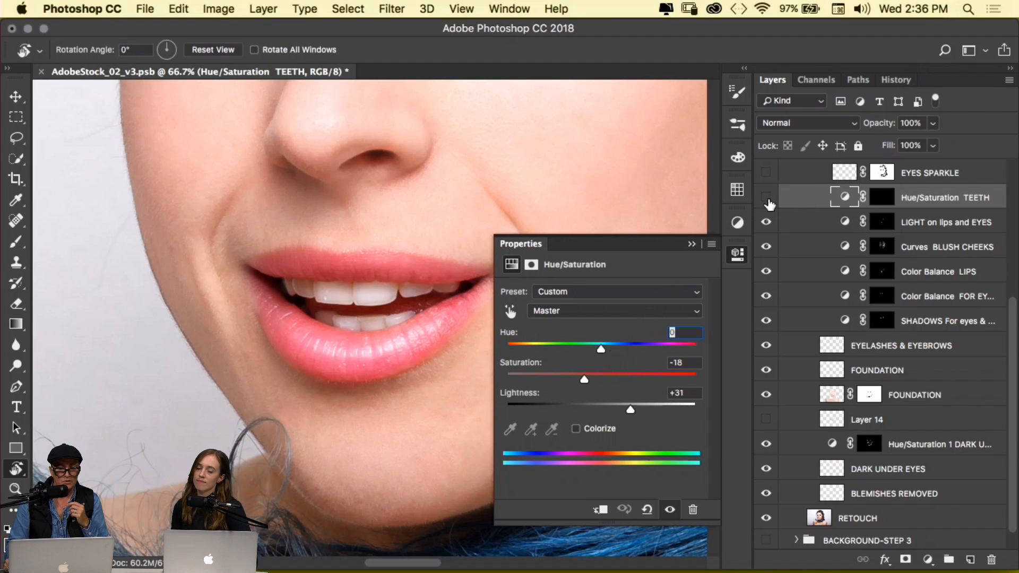
click(766, 204)
click(765, 205)
click(762, 207)
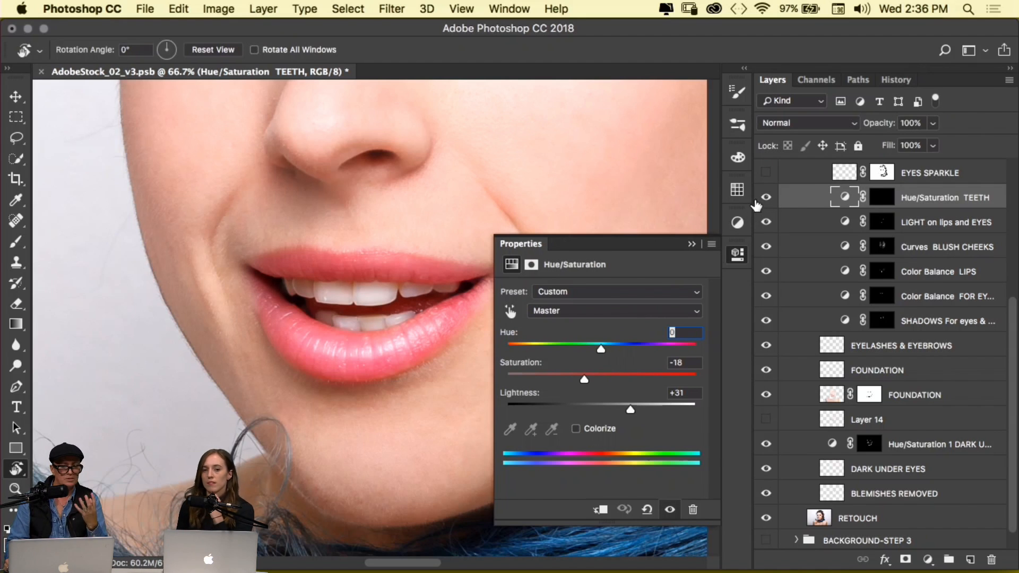
click(692, 244)
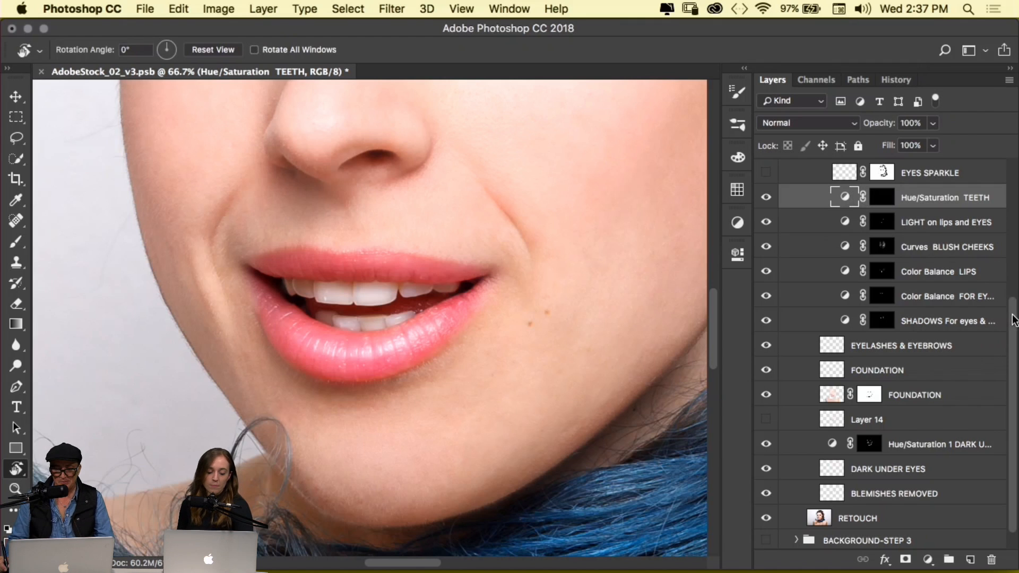
Examine the eye on the earring side of the face up close at 200%
drag(1013, 320, 1012, 312)
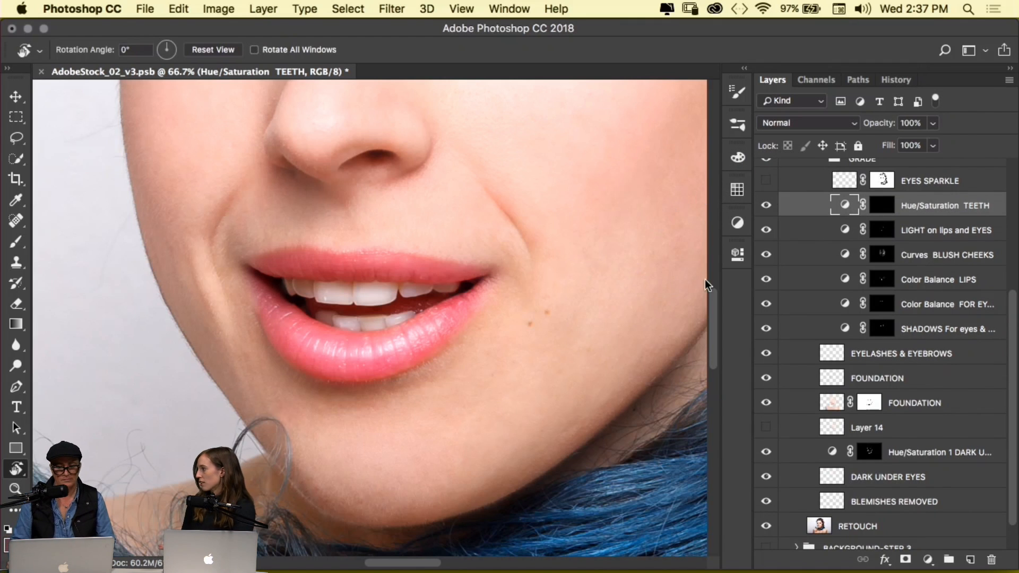
drag(715, 310, 714, 267)
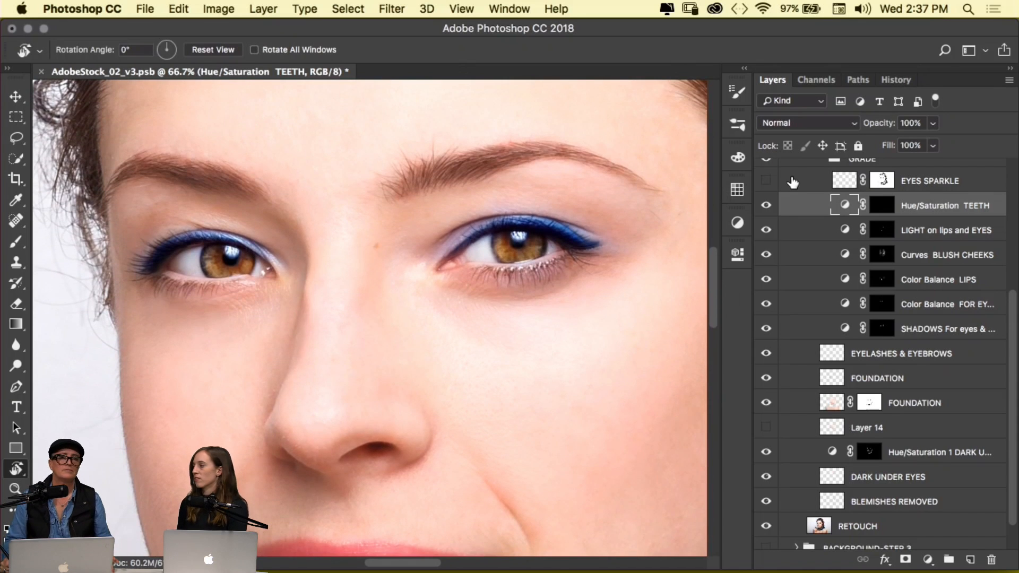
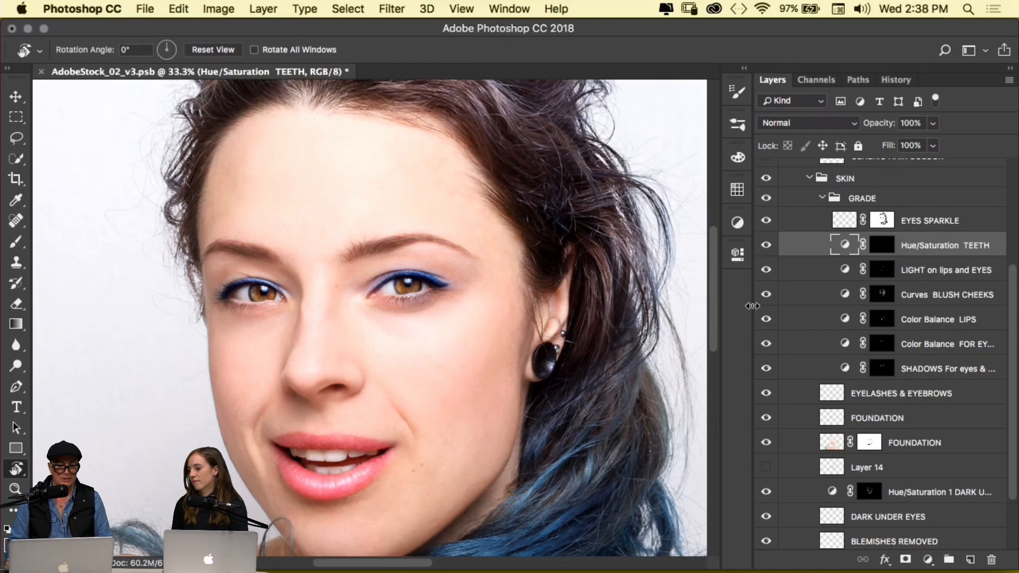
key(super+space)
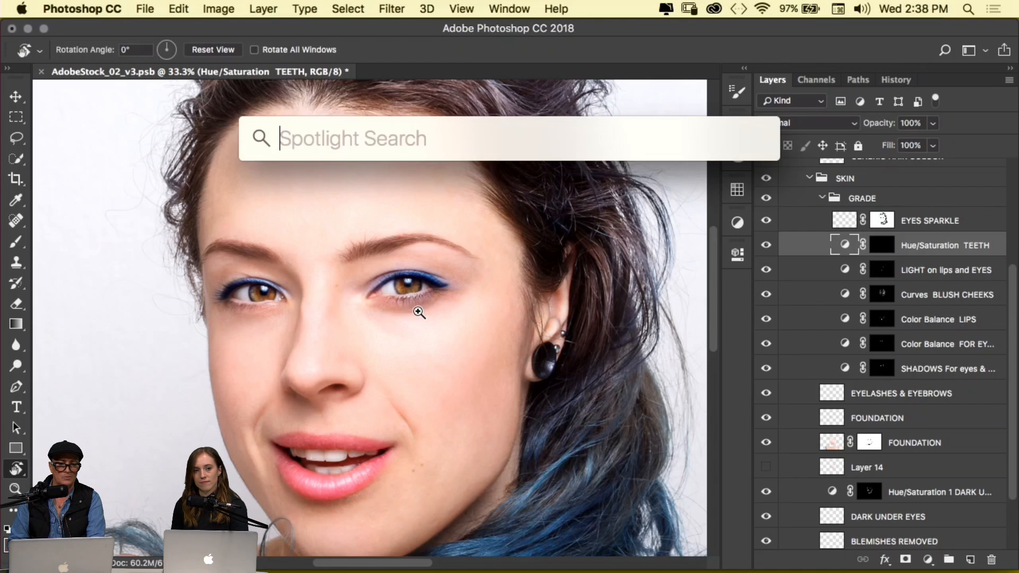
super+click(417, 314)
super+click(417, 314)
super+click(418, 317)
drag(420, 318, 404, 389)
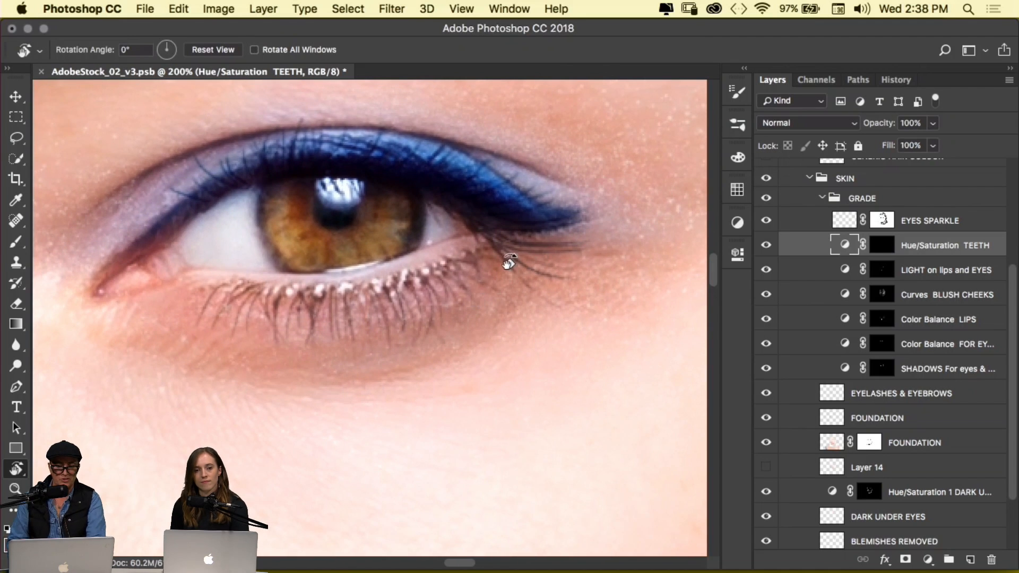
Choose the speckled 80 px brush tip for the Brush tool and enlarge it to 152 px
key(b)
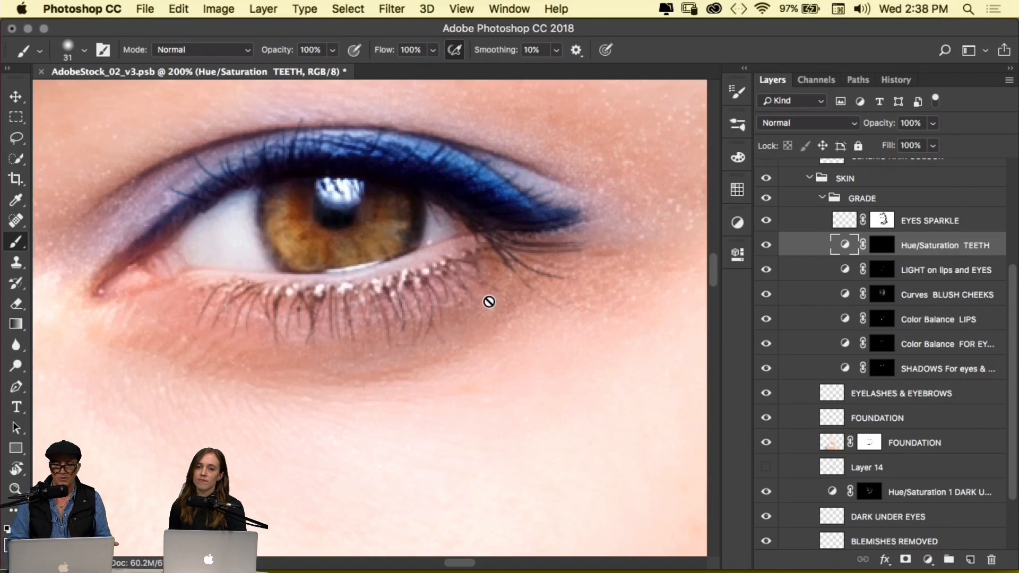
click(737, 93)
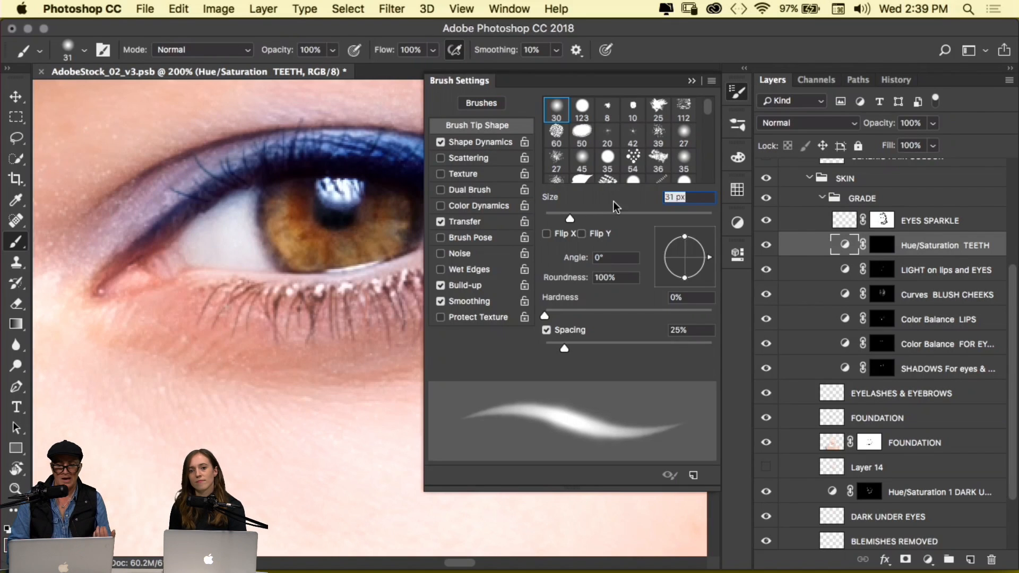
scroll(707, 112, down, 5)
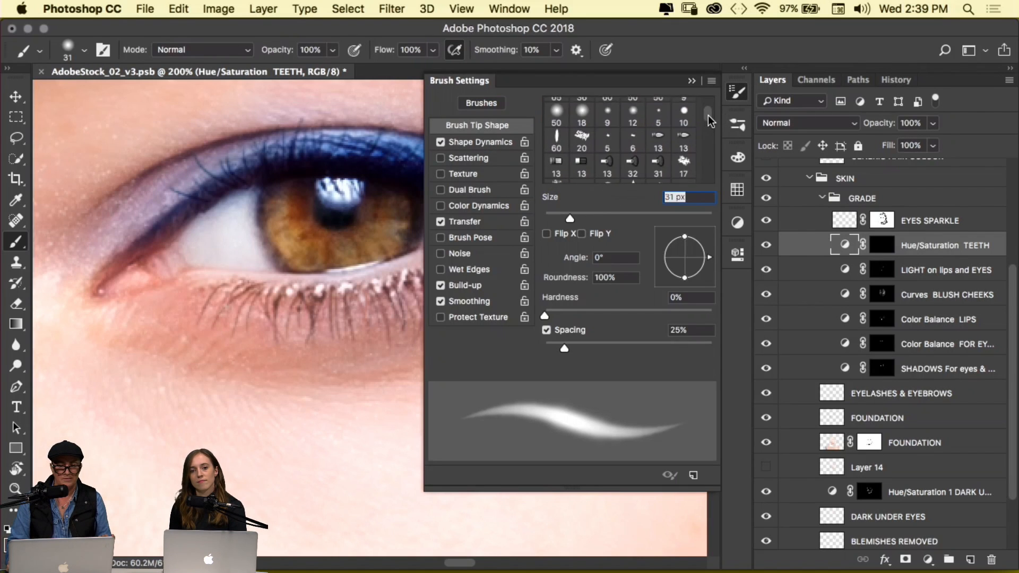
drag(709, 120, 711, 131)
scroll(711, 132, down, 2)
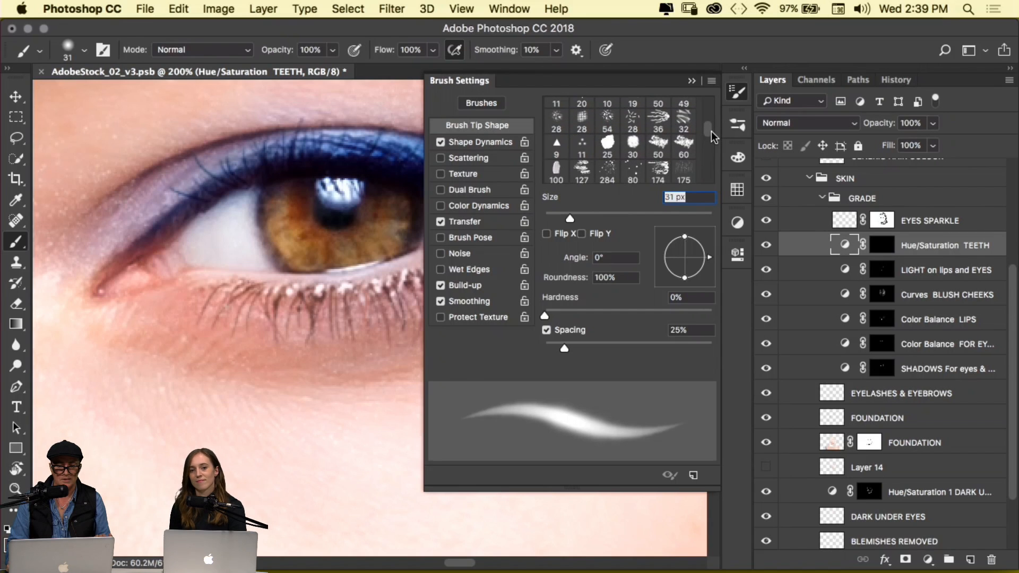
click(633, 161)
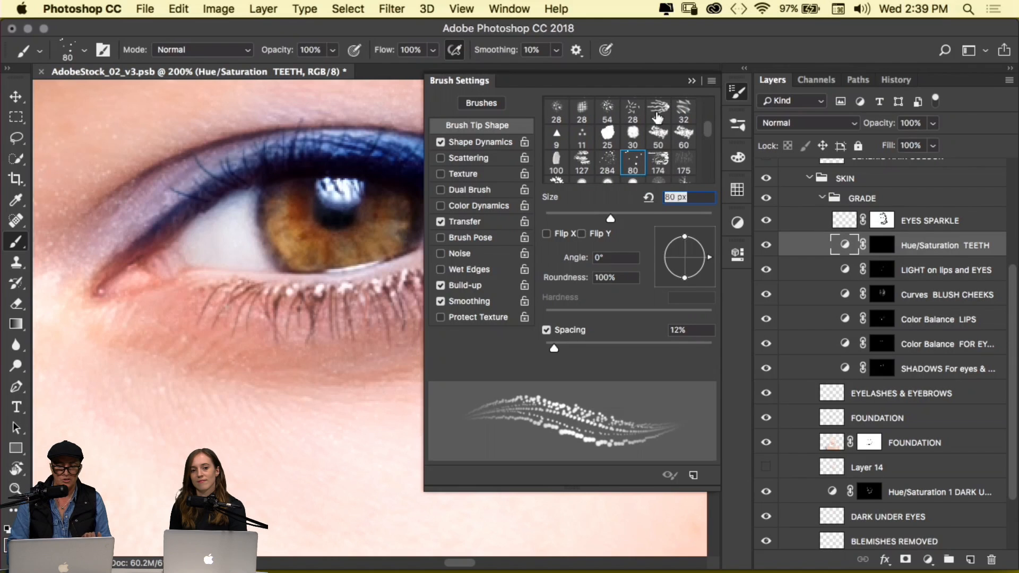
click(651, 218)
click(691, 81)
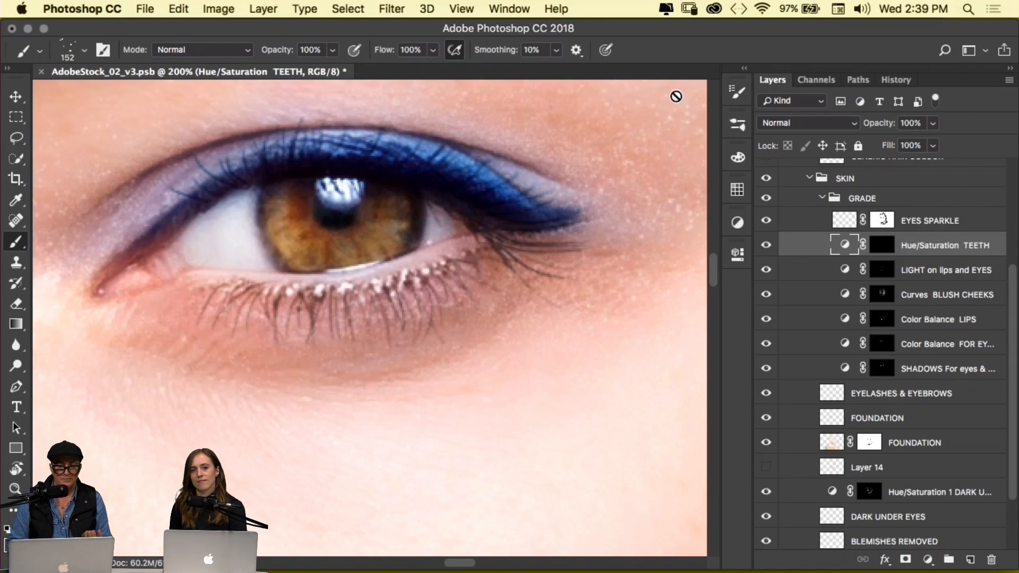
With the EYES SPARKLE layer selected, enable brush Scattering and set Size Jitter to 45% and Minimum Diameter to 38%
click(843, 221)
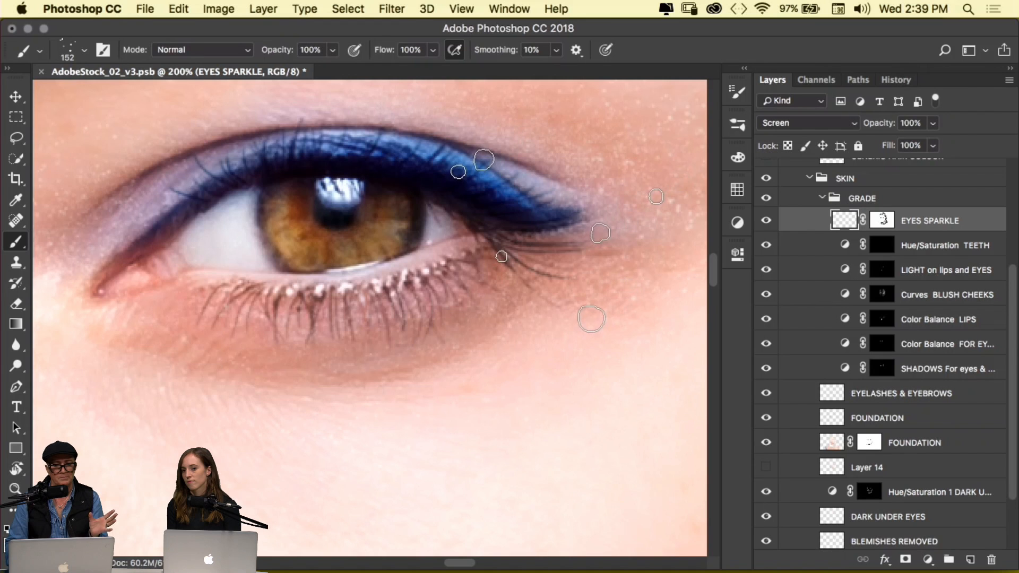
click(739, 94)
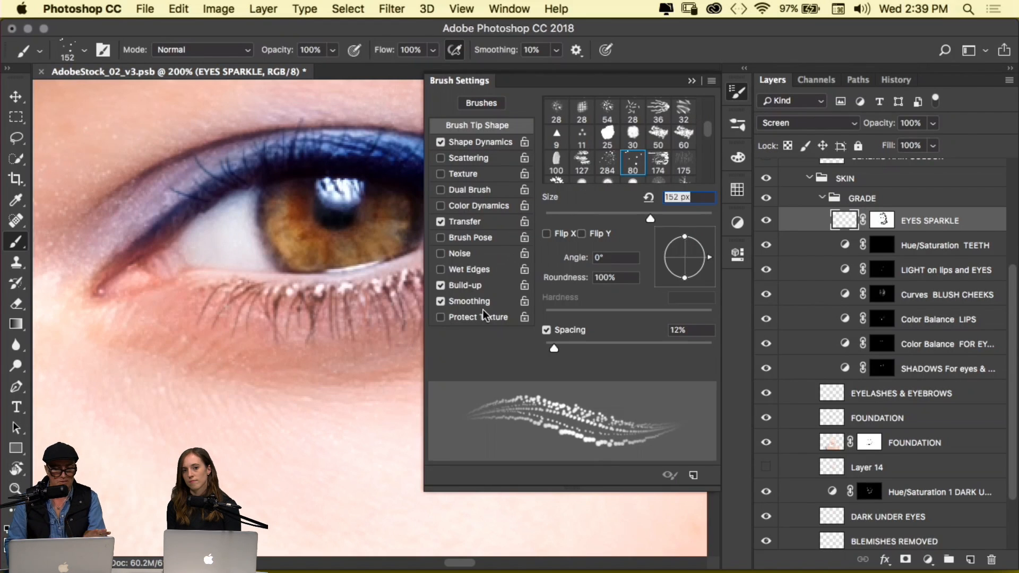
click(464, 159)
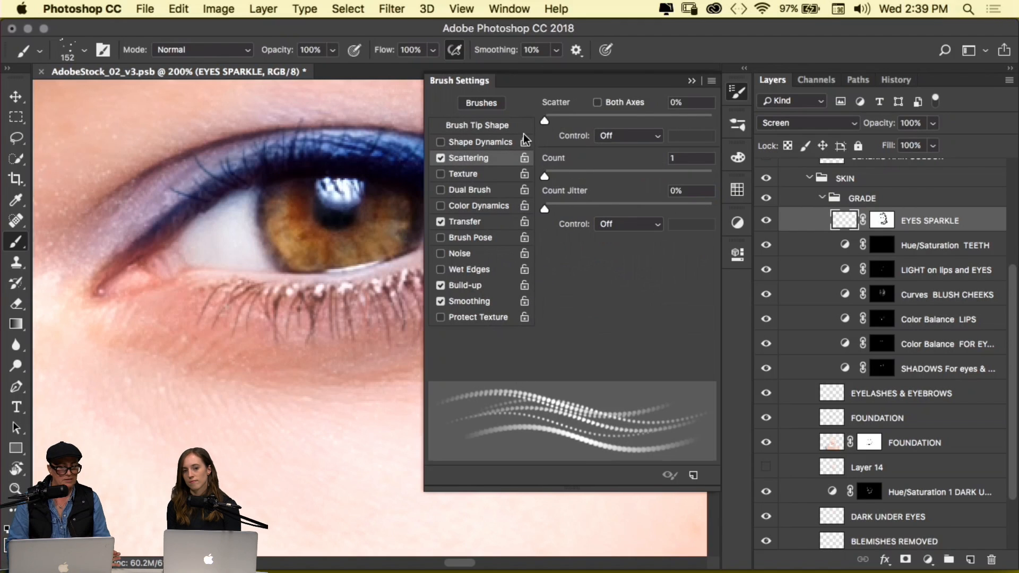
click(450, 142)
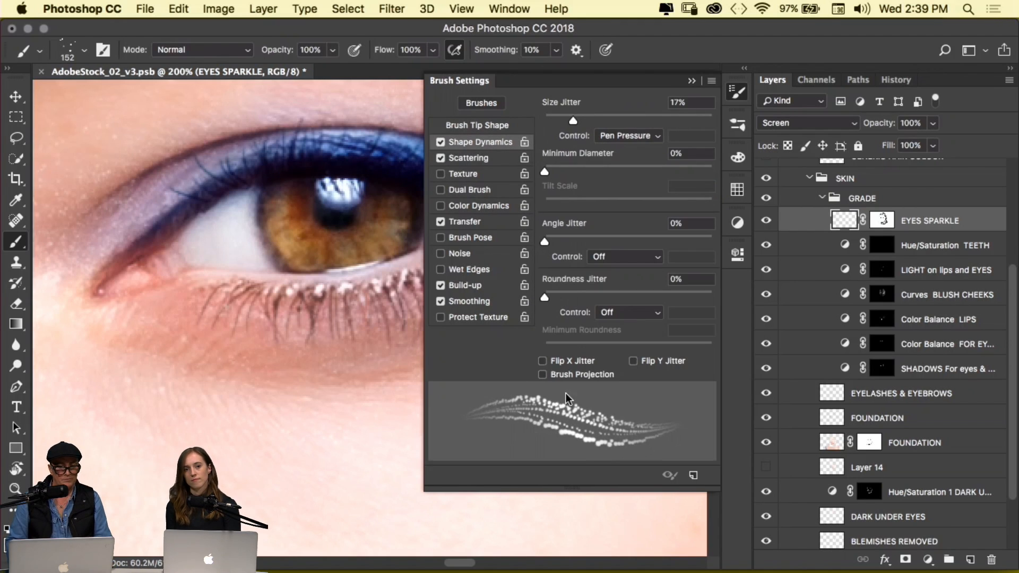
drag(573, 120, 618, 119)
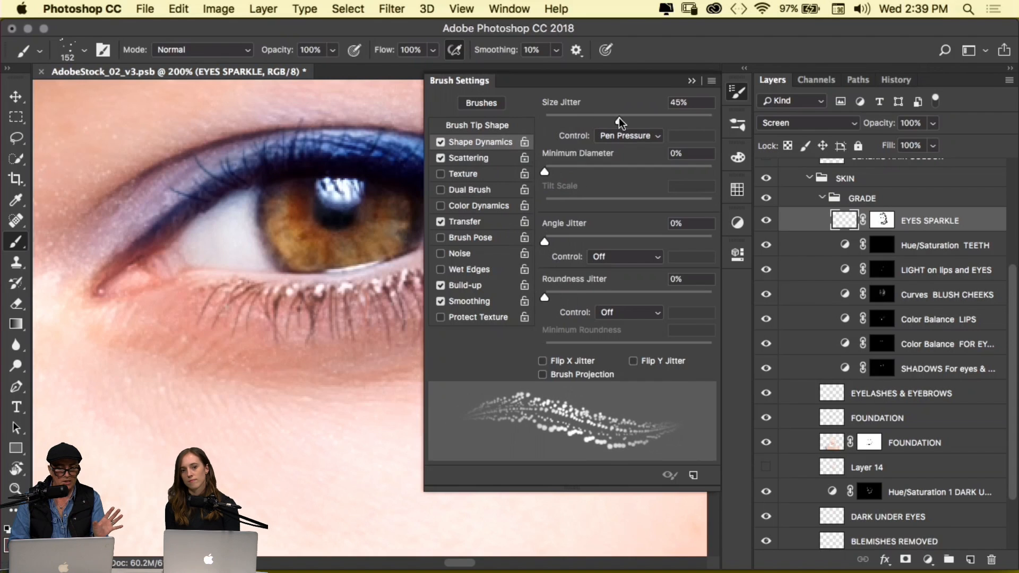
mouse_move(544, 171)
mouse_down()
mouse_move(619, 170)
mouse_move(609, 166)
mouse_up()
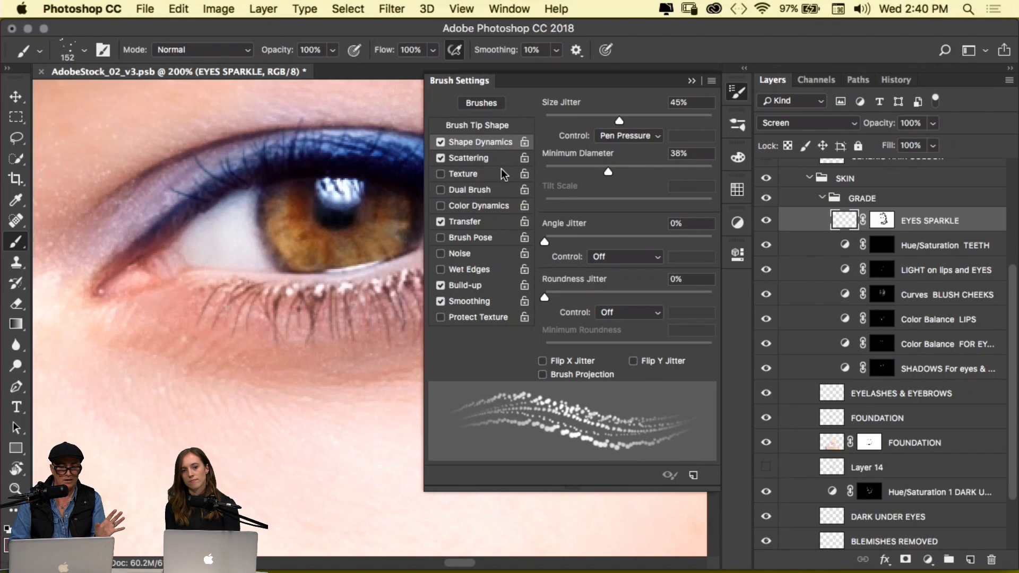
Compare the brush with Transfer off and on, and set Angle Jitter to 36% and Roundness Jitter to 49%
click(442, 222)
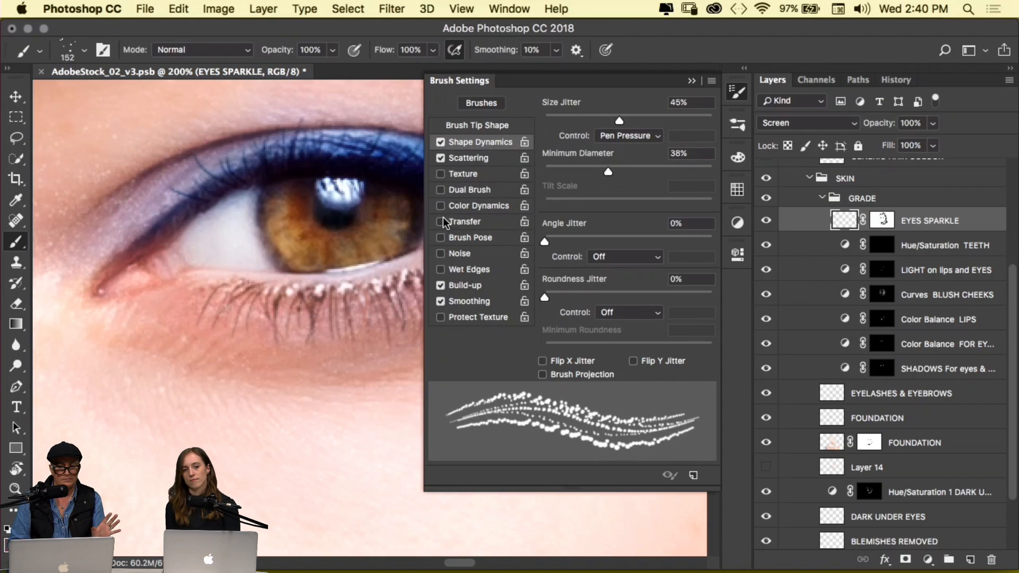
click(441, 222)
mouse_move(545, 242)
mouse_down()
mouse_move(623, 236)
mouse_move(546, 253)
mouse_move(607, 243)
mouse_up()
mouse_move(545, 297)
mouse_down()
mouse_move(676, 291)
mouse_move(627, 297)
mouse_up()
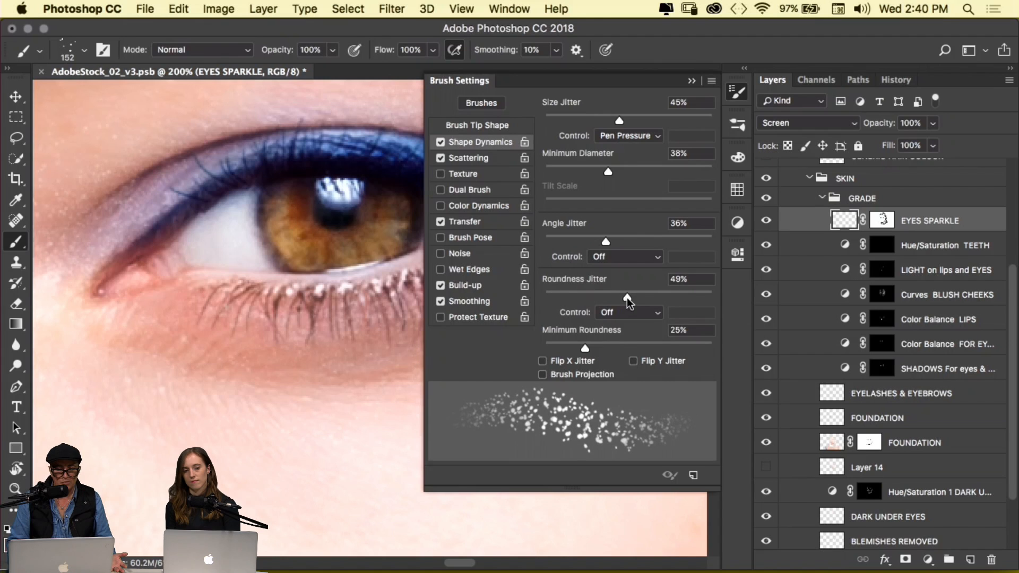
Set the speckled brush's Scatter to 156%, Spacing to 37% and size to 38 px
click(476, 156)
drag(549, 120, 570, 119)
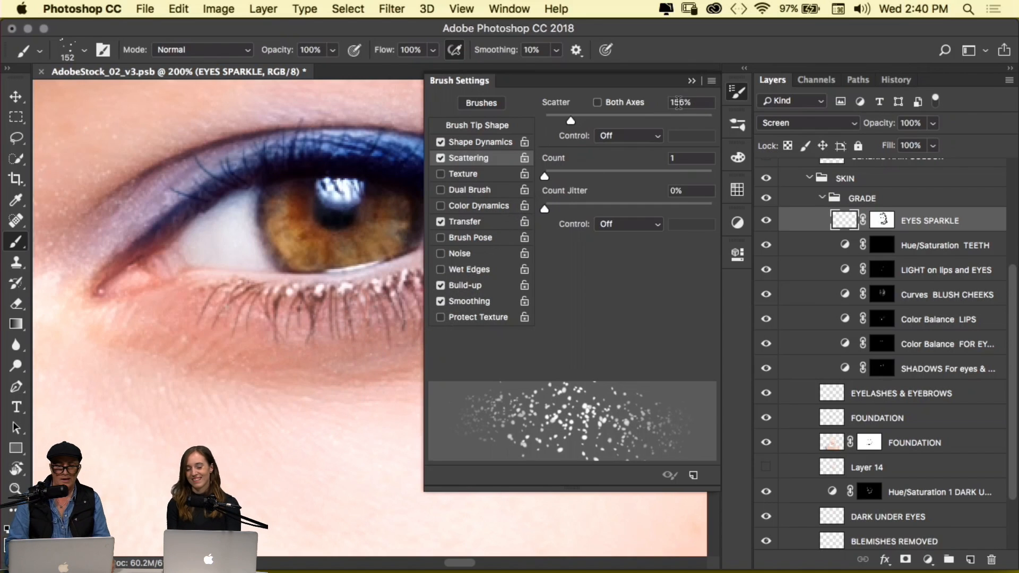
click(489, 125)
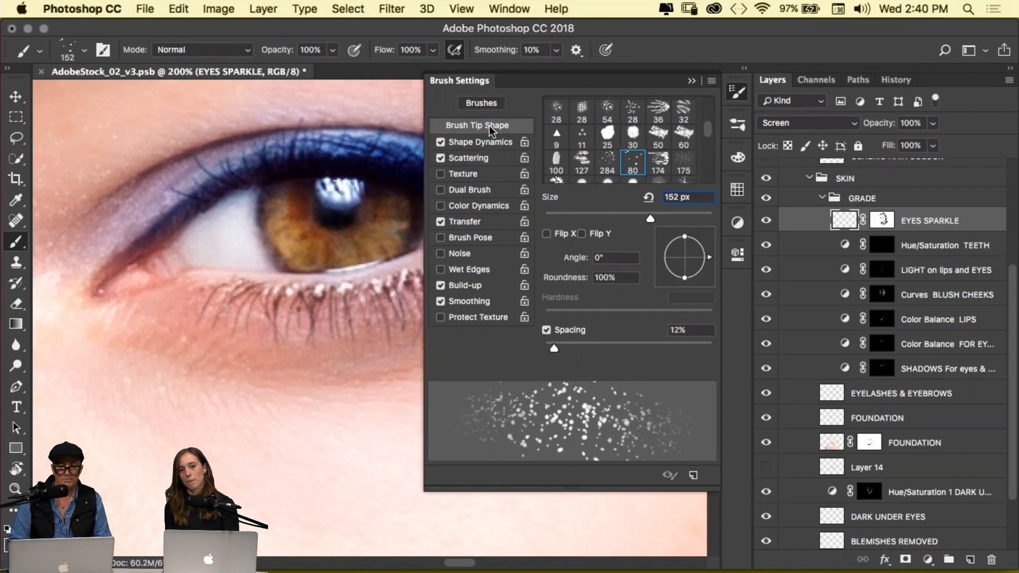
click(559, 215)
drag(555, 348, 574, 348)
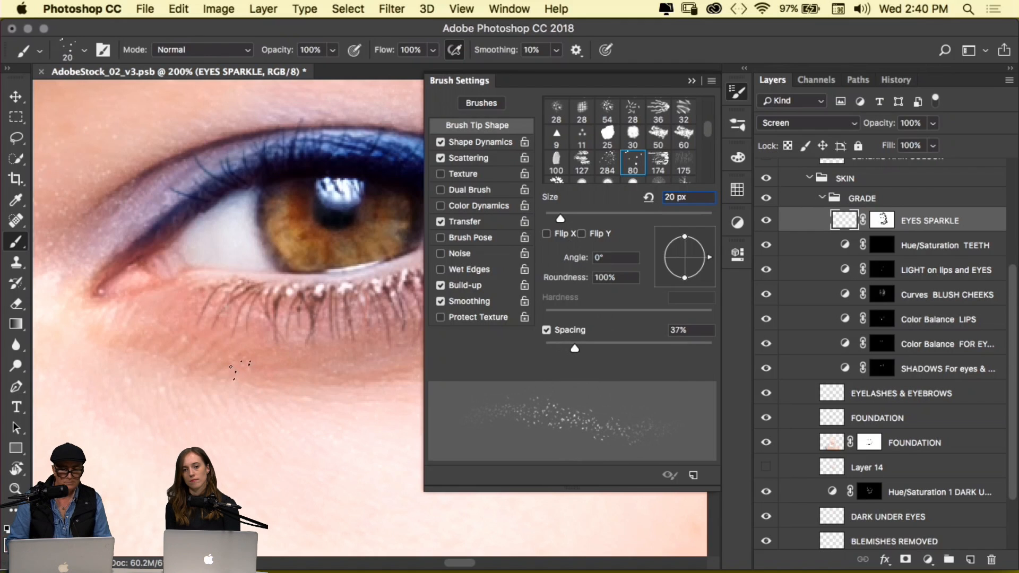
drag(558, 217, 575, 218)
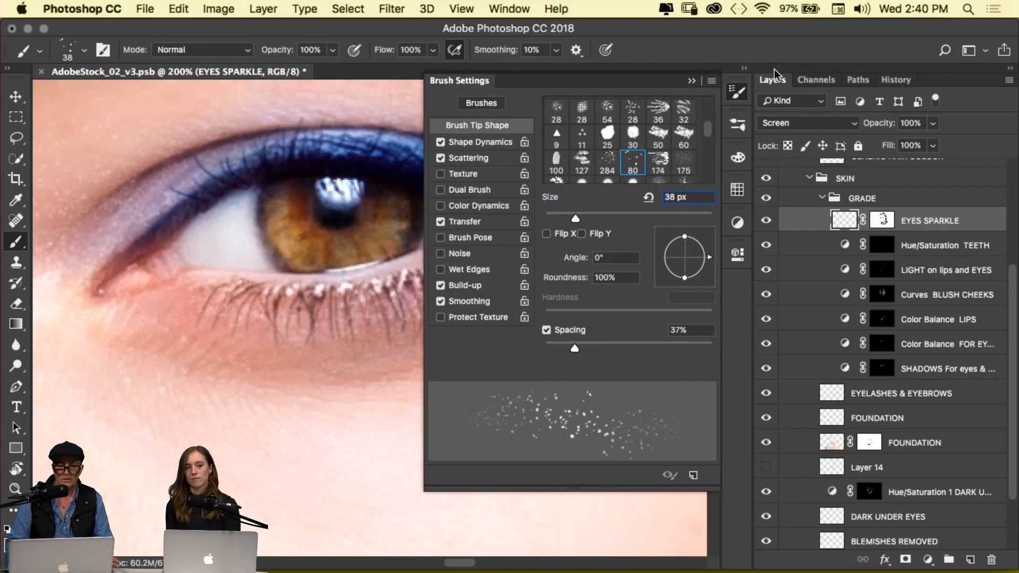
click(693, 82)
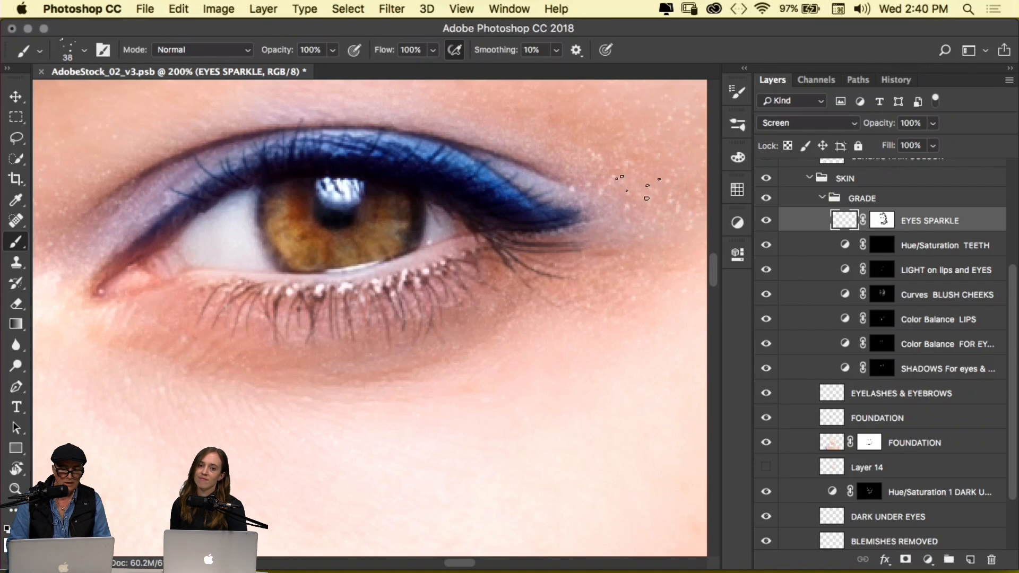
Review the blend mode choices for the EYES SPARKLE layer, keeping Screen
click(844, 220)
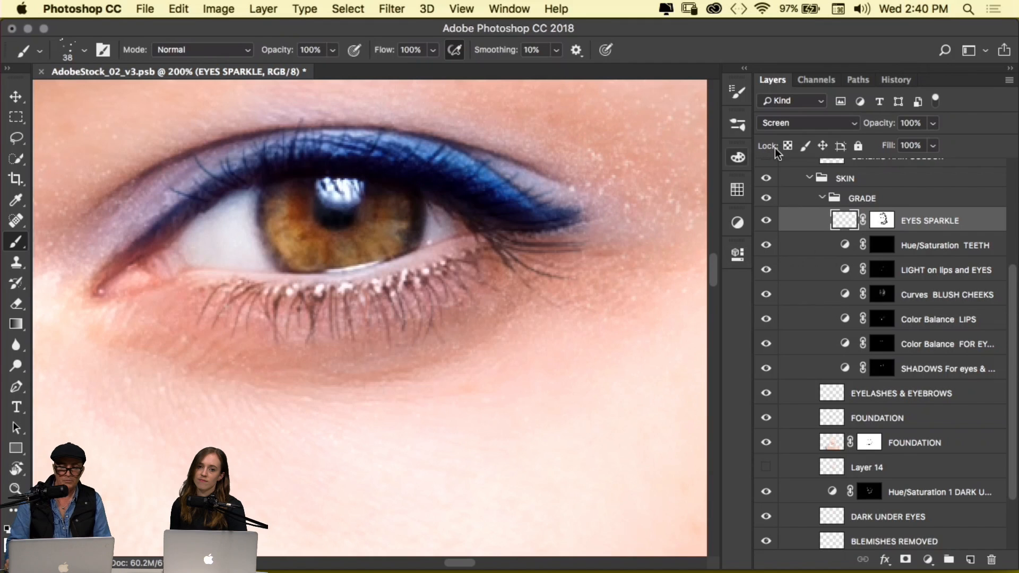
click(789, 123)
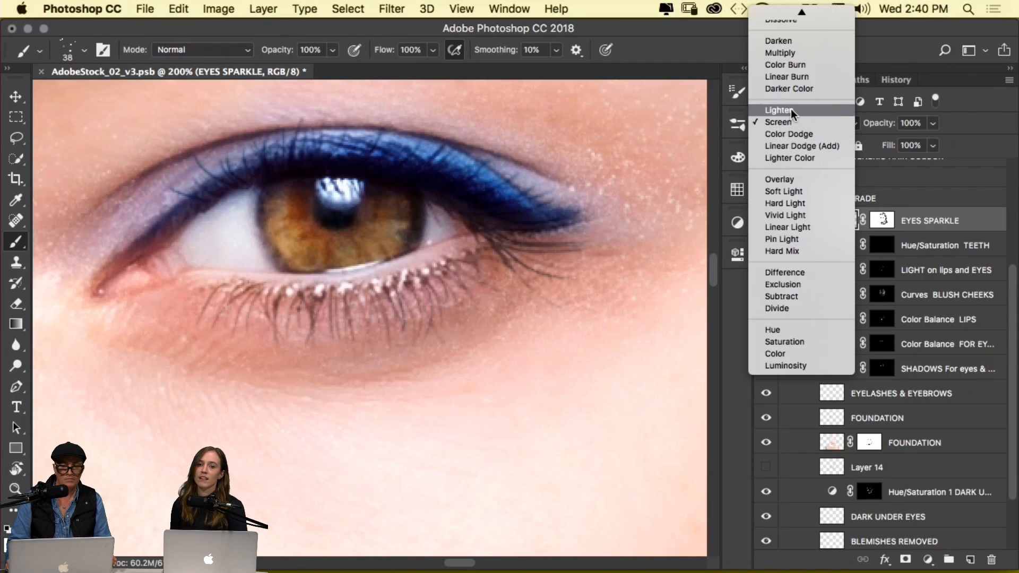
click(795, 121)
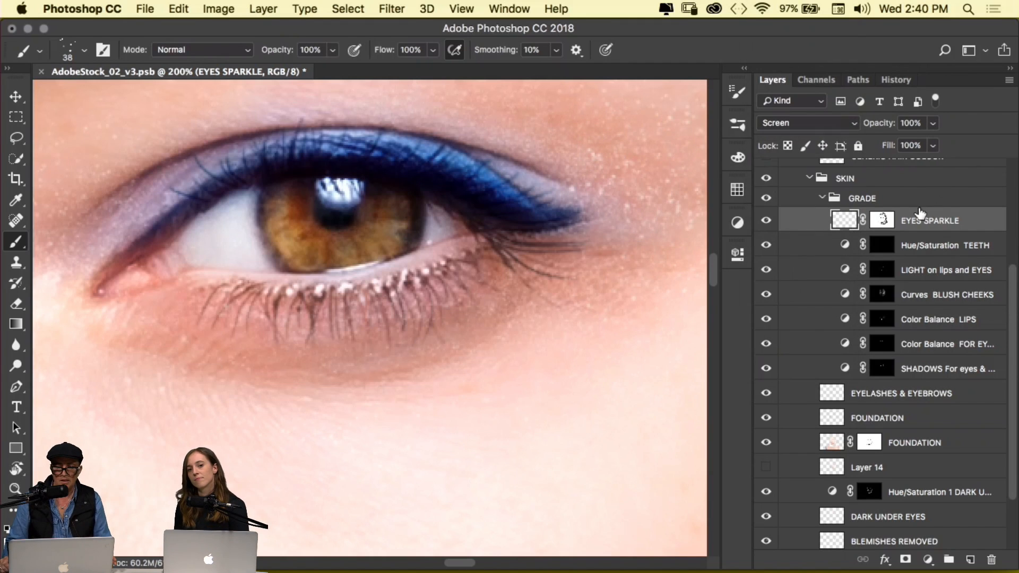
click(820, 123)
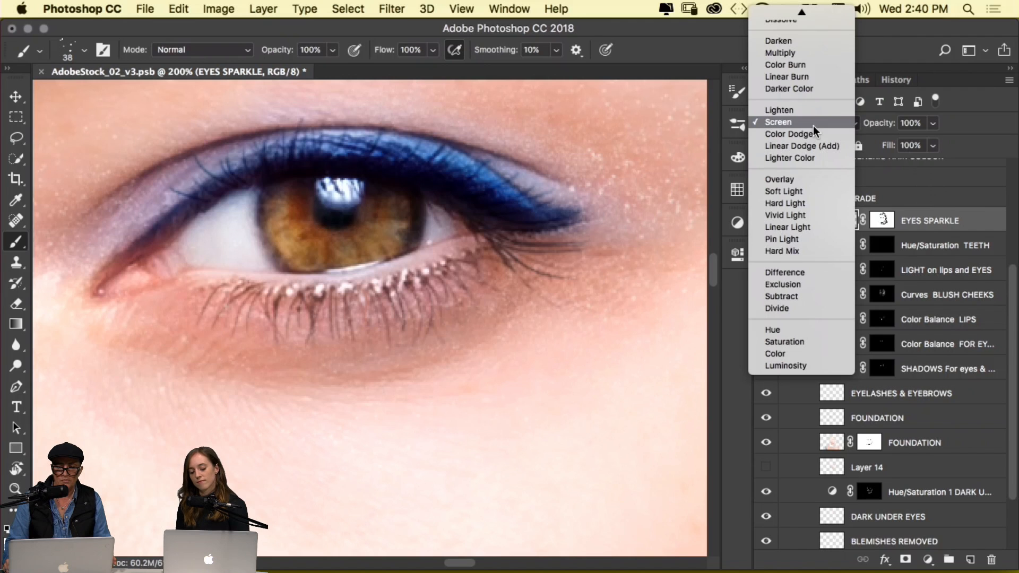
click(813, 125)
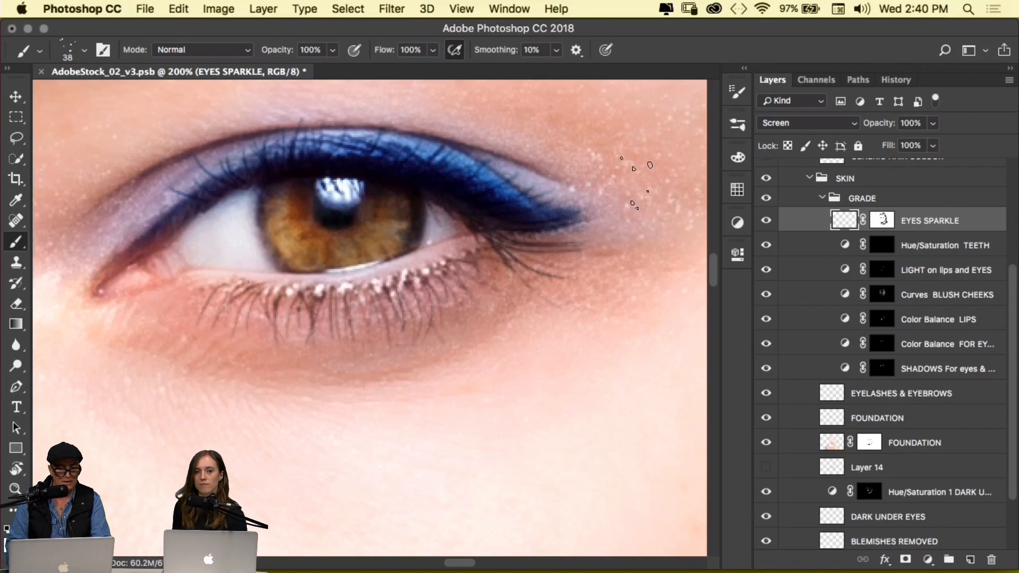
Reduce the speckled brush's size to 22 px
right_click(627, 180)
drag(741, 220, 724, 223)
key(Return)
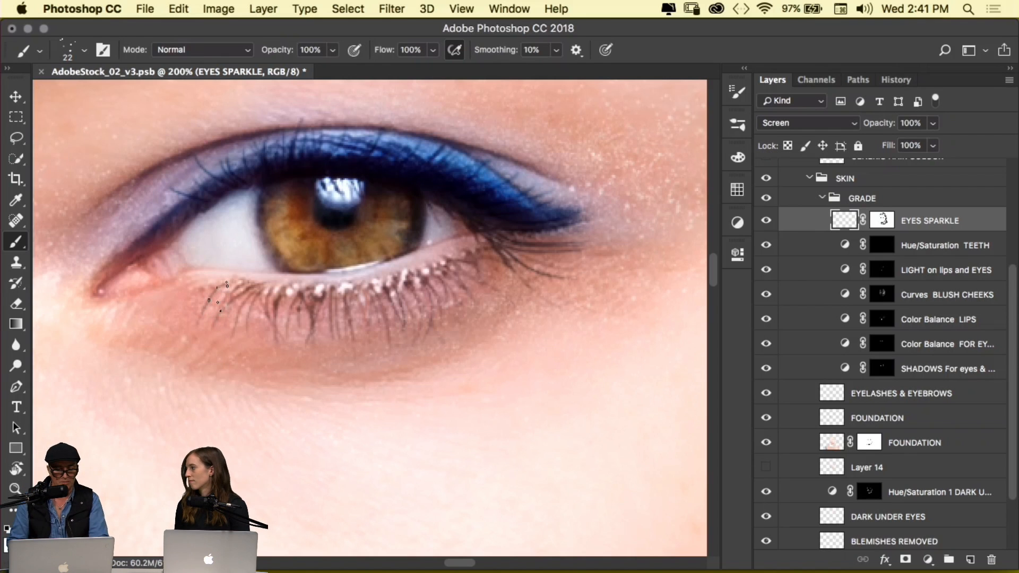
Collapse the GRADE group and compare the face at 50% with the group hidden and shown
key(super+space)
alt+super+click(448, 271)
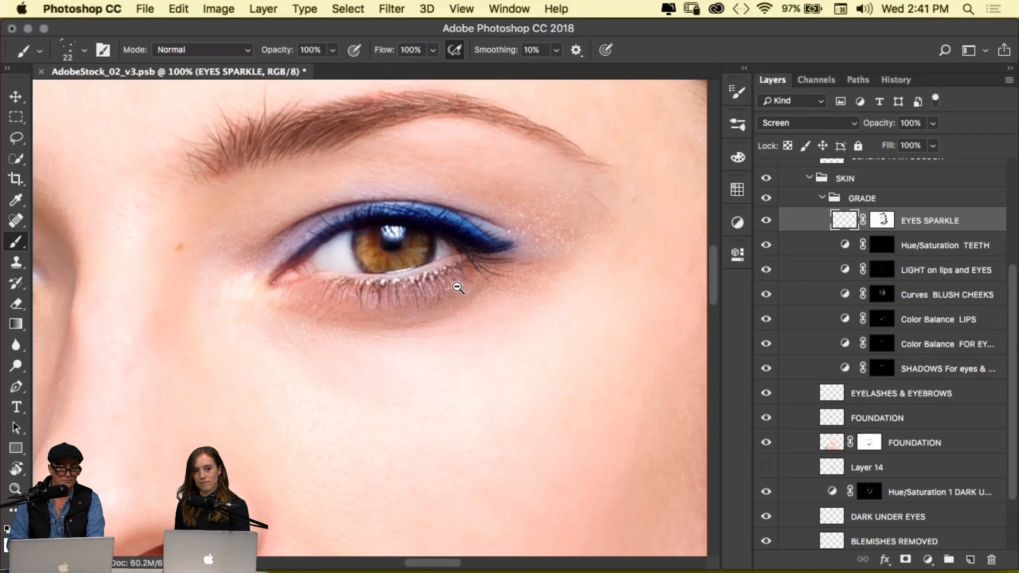
alt+super+click(457, 288)
alt+super+click(465, 287)
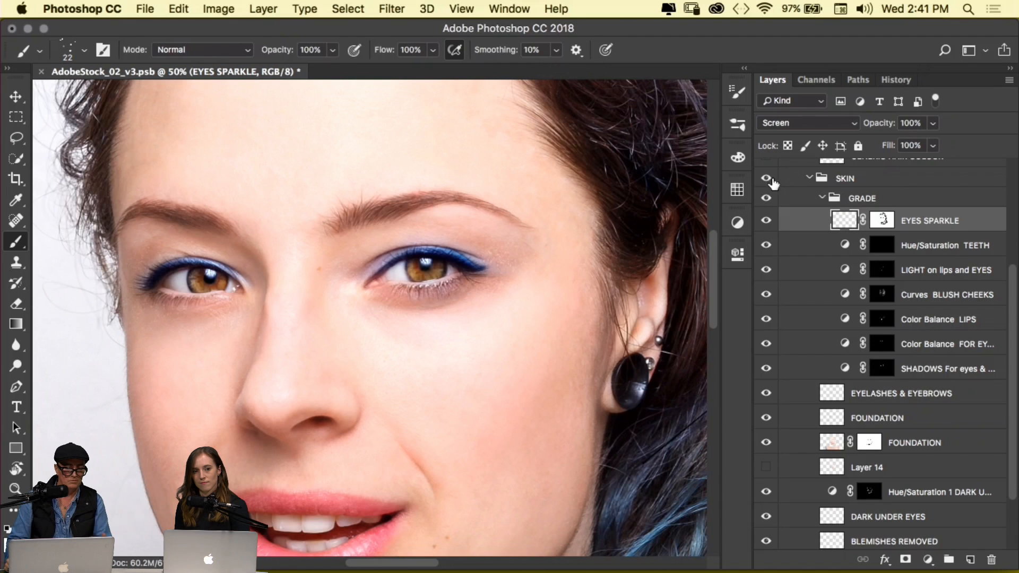
click(823, 198)
click(766, 302)
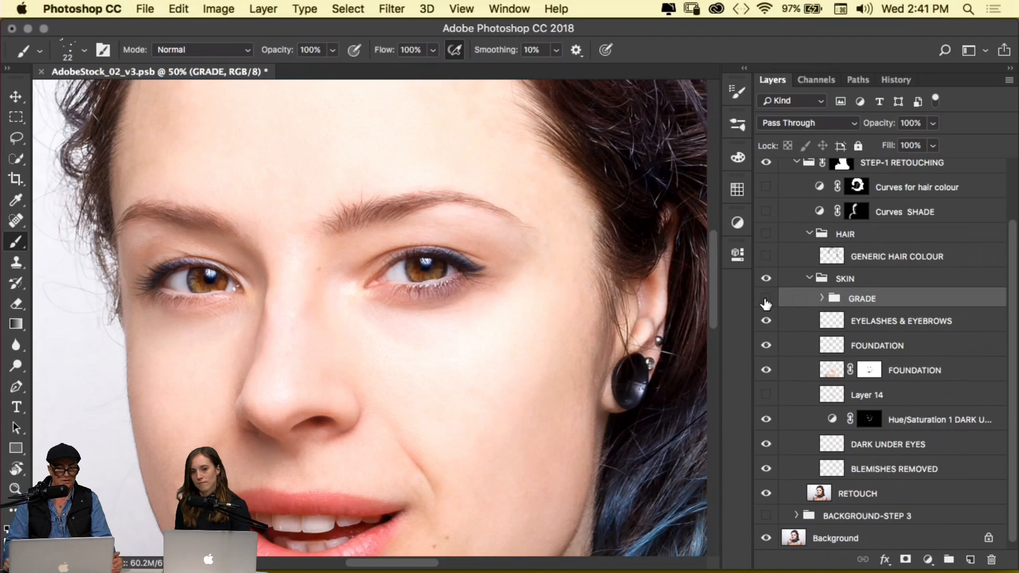
click(765, 302)
drag(480, 320, 518, 266)
click(767, 302)
click(768, 302)
click(768, 301)
click(767, 302)
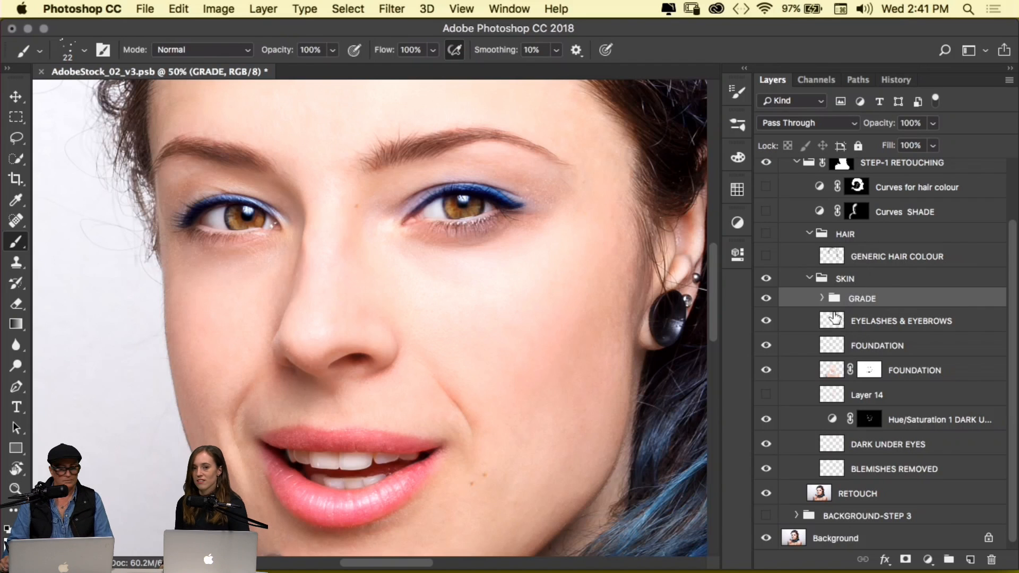
Collapse the SKIN and STEP-1 RETOUCHING groups, select the Background layer and hide STEP-1 RETOUCHING
click(809, 278)
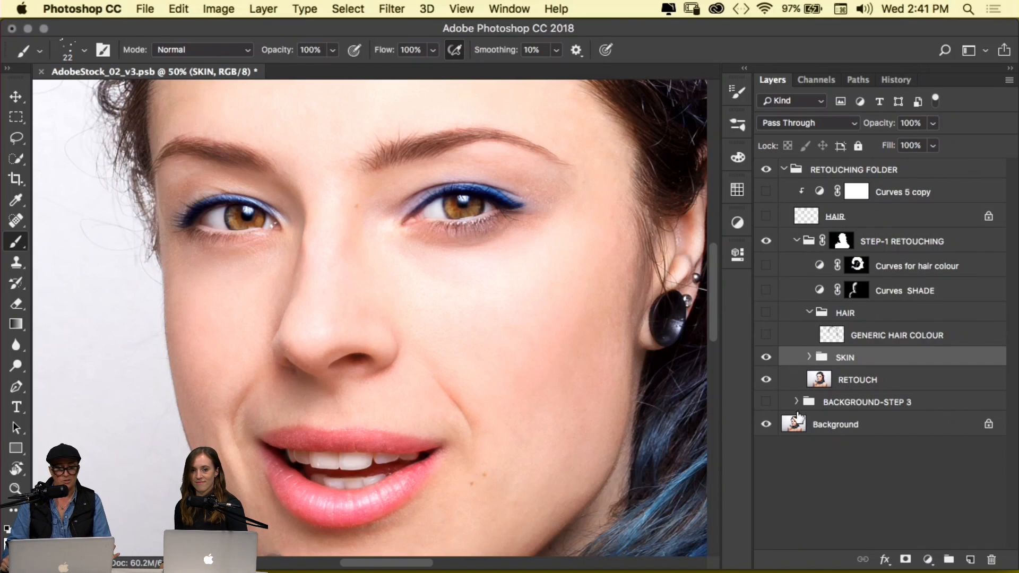
drag(717, 266, 716, 210)
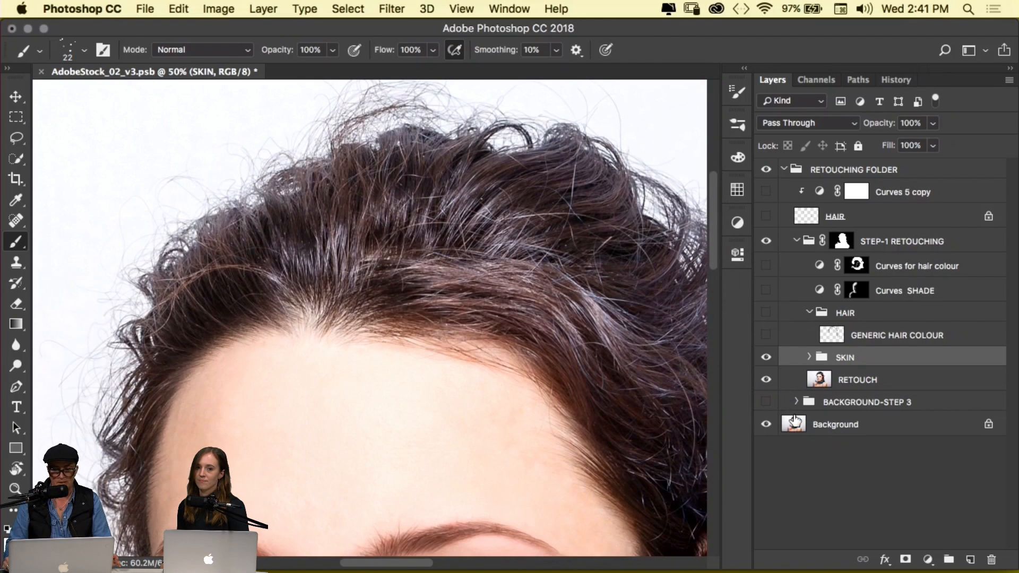
click(796, 424)
click(796, 242)
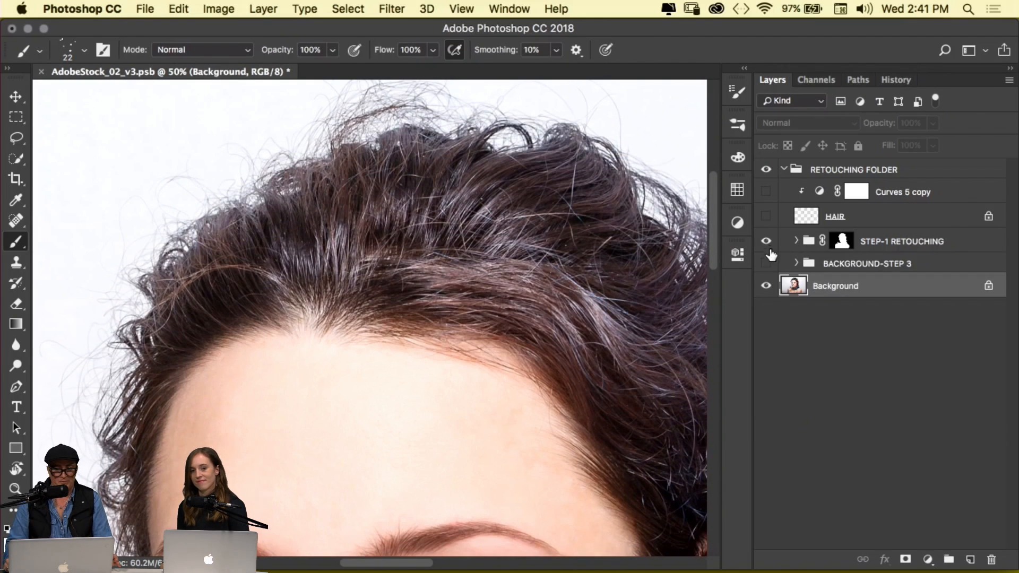
click(766, 241)
Start a rough lasso selection on the Background layer, just inside the model's outline around the hair and upper face
key(super+space)
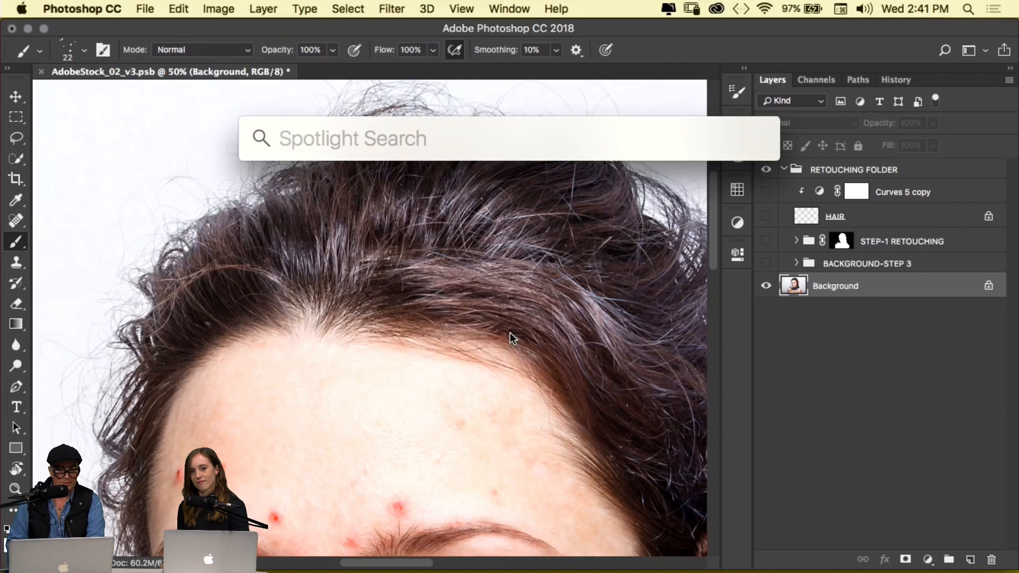
key(super+space)
alt+click(512, 337)
drag(399, 261, 409, 262)
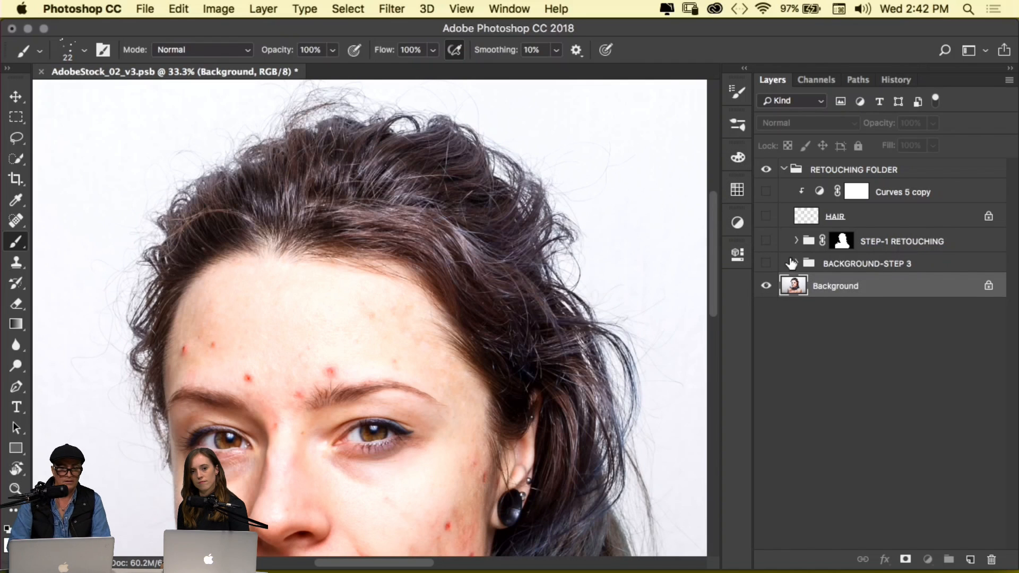
click(23, 143)
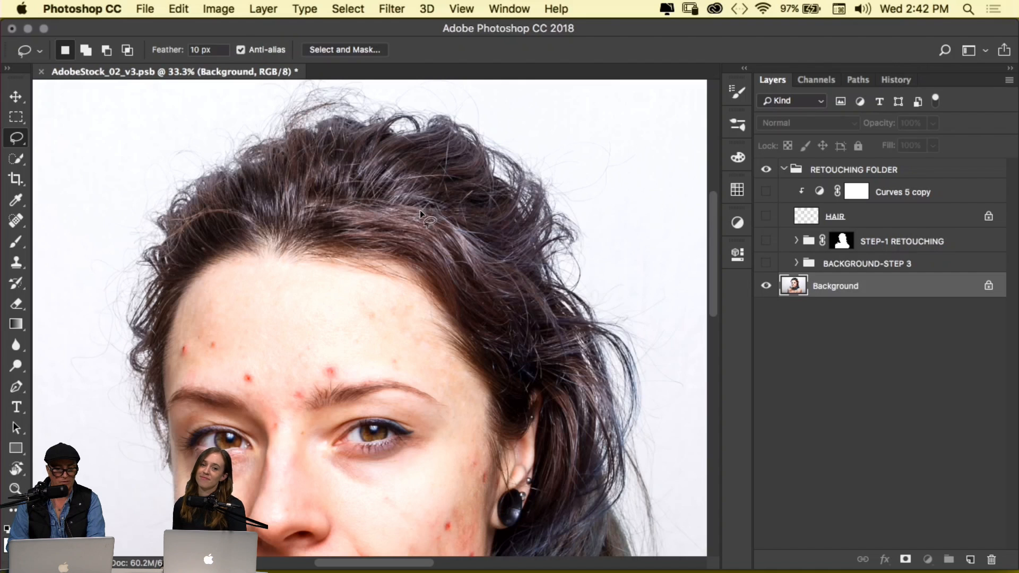
drag(405, 236, 442, 157)
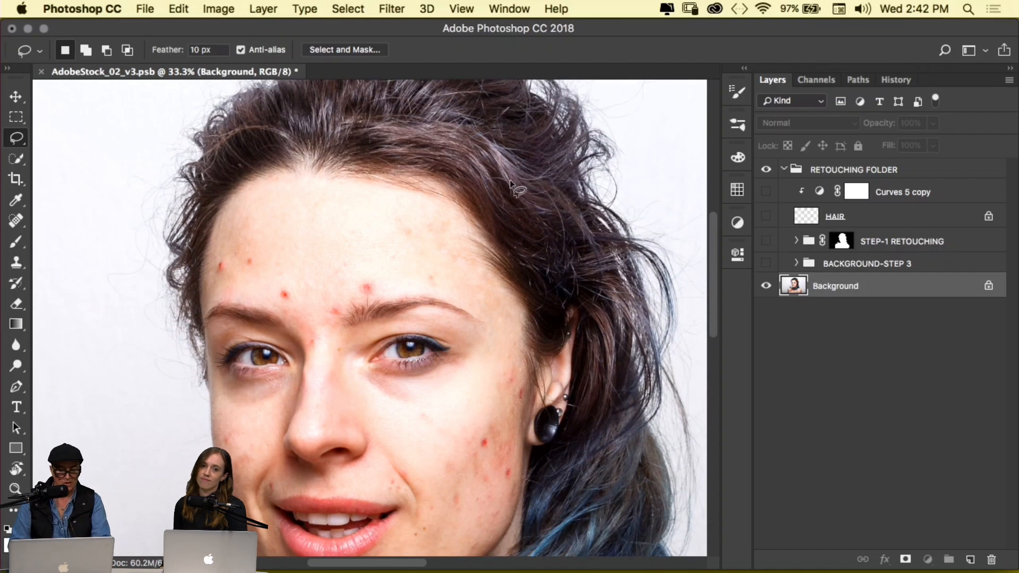
scroll(477, 211, up, 3)
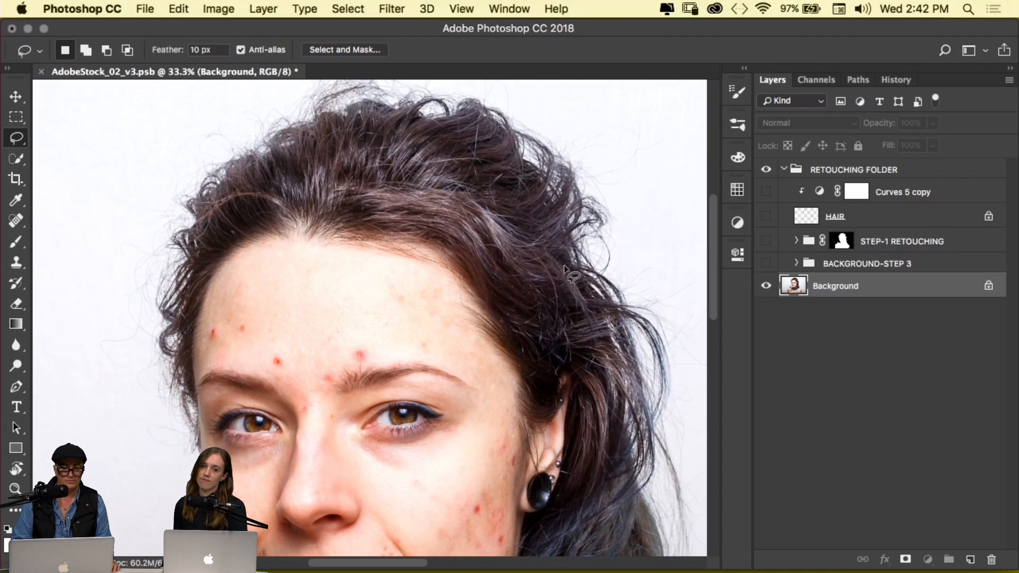
mouse_move(559, 249)
mouse_down()
mouse_move(518, 177)
mouse_move(483, 148)
mouse_move(435, 132)
mouse_move(381, 130)
mouse_move(274, 172)
mouse_move(239, 200)
mouse_move(211, 285)
mouse_move(204, 366)
mouse_move(225, 430)
mouse_move(330, 488)
mouse_move(540, 423)
mouse_move(567, 280)
mouse_move(577, 274)
mouse_move(561, 253)
mouse_up()
mouse_move(434, 255)
mouse_down()
mouse_move(432, 233)
mouse_move(469, 161)
mouse_move(484, 163)
mouse_up()
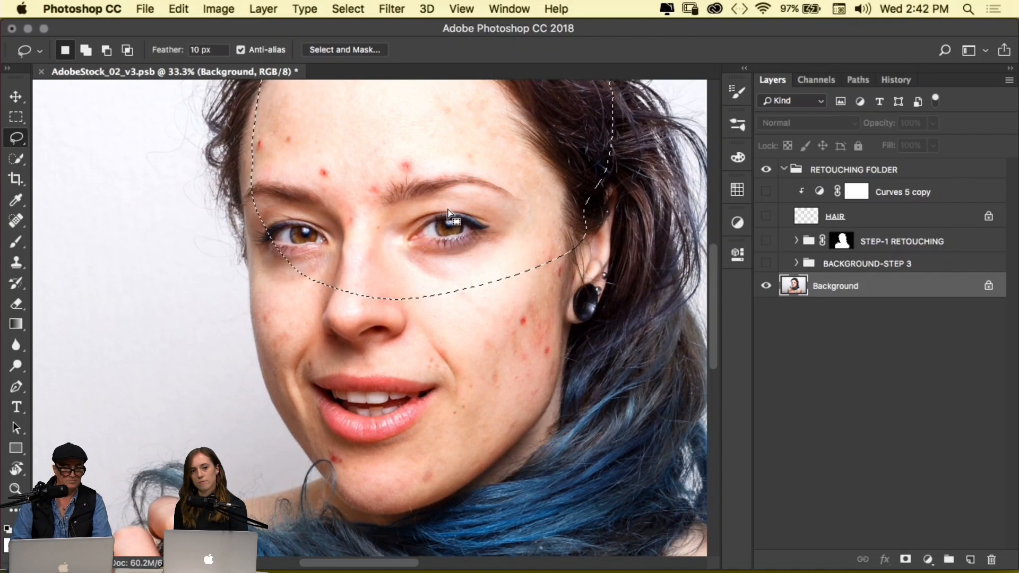
Add the lower face down to the chin and the hair beside the ear to the lasso selection
key(shift)
mouse_move(268, 174)
mouse_down()
mouse_move(284, 352)
mouse_move(334, 457)
mouse_move(547, 476)
mouse_move(632, 308)
mouse_move(640, 155)
mouse_move(266, 175)
mouse_up()
key(space)
drag(498, 373, 555, 117)
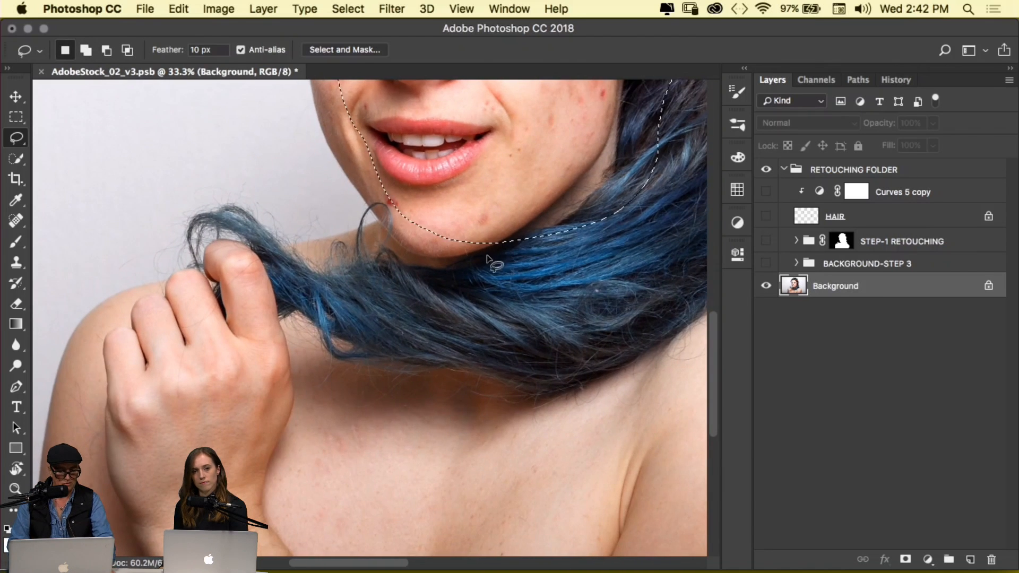
Add the raised hand, the hair wrapped around the neck and the chest down to the photo's edge to the selection
key(shift)
mouse_move(412, 203)
mouse_down()
mouse_move(350, 245)
mouse_move(251, 253)
mouse_up()
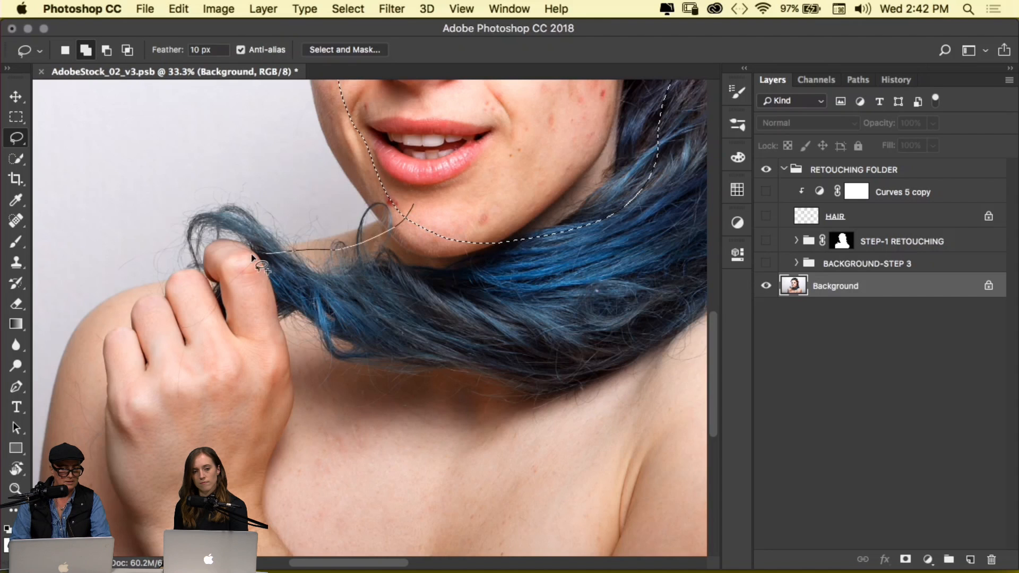
mouse_move(129, 353)
mouse_down()
mouse_move(421, 462)
mouse_move(528, 293)
mouse_up()
key(space)
mouse_move(464, 371)
mouse_down()
mouse_move(606, 144)
mouse_move(661, 260)
mouse_up()
key(shift)
mouse_move(394, 154)
mouse_down()
mouse_move(305, 203)
mouse_move(261, 462)
mouse_move(598, 296)
mouse_move(557, 186)
mouse_up()
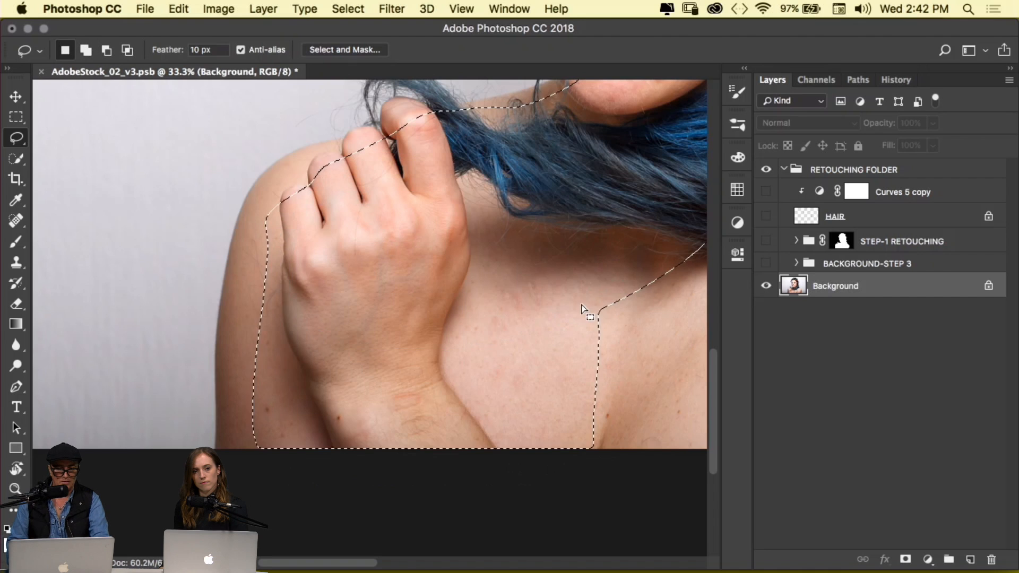
Extend the lasso selection across the rest of the chest and along the hair towards the far shoulder
key(space)
drag(488, 308, 315, 309)
key(shift)
mouse_move(356, 235)
mouse_down()
mouse_move(255, 325)
mouse_move(648, 412)
mouse_move(413, 113)
mouse_move(366, 228)
mouse_up()
key(space)
mouse_move(536, 275)
mouse_down()
mouse_move(349, 341)
mouse_move(324, 422)
mouse_move(346, 470)
mouse_up()
key(shift)
mouse_move(354, 91)
mouse_down()
mouse_move(395, 114)
mouse_move(398, 226)
mouse_move(449, 324)
mouse_move(538, 410)
mouse_move(560, 473)
mouse_up()
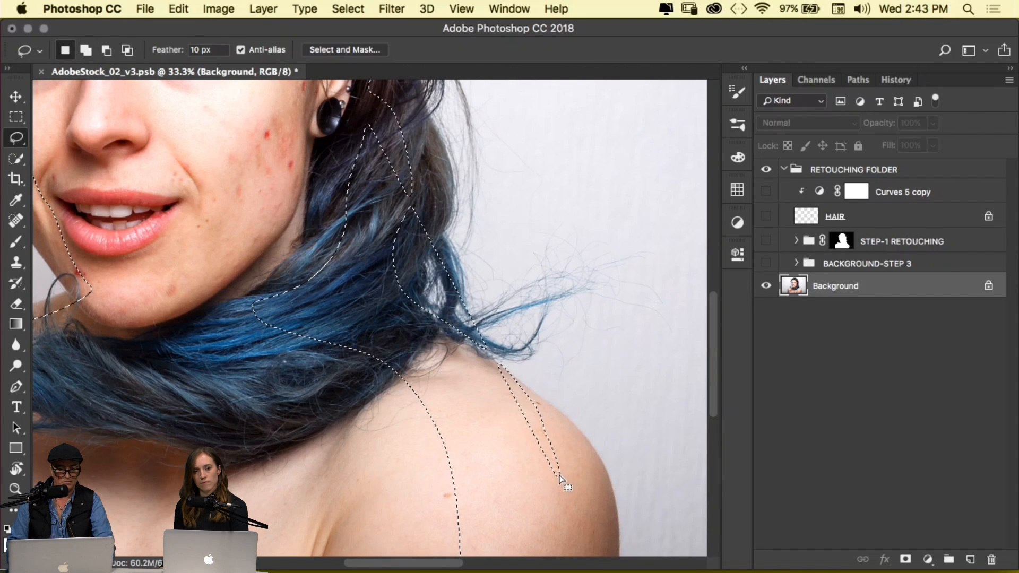
Fill the gaps between the neck hair and the far shoulder, extending the selection just inside the shoulder's outline
key(shift)
mouse_move(361, 96)
mouse_down()
mouse_move(387, 123)
mouse_move(427, 423)
mouse_move(450, 369)
mouse_up()
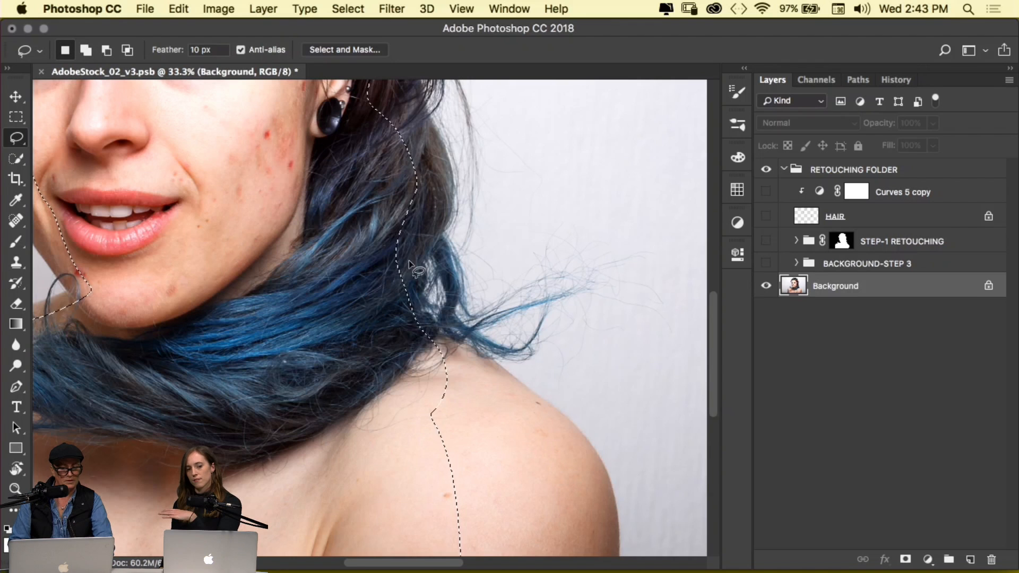
scroll(455, 371, down, 5)
scroll(454, 372, right, 2)
key(shift)
mouse_move(399, 250)
mouse_down()
mouse_move(500, 331)
mouse_move(524, 382)
mouse_move(521, 475)
mouse_move(476, 536)
mouse_up()
drag(361, 523, 362, 526)
mouse_move(503, 462)
mouse_down()
mouse_move(495, 563)
mouse_move(399, 548)
mouse_move(438, 462)
mouse_move(522, 457)
mouse_up()
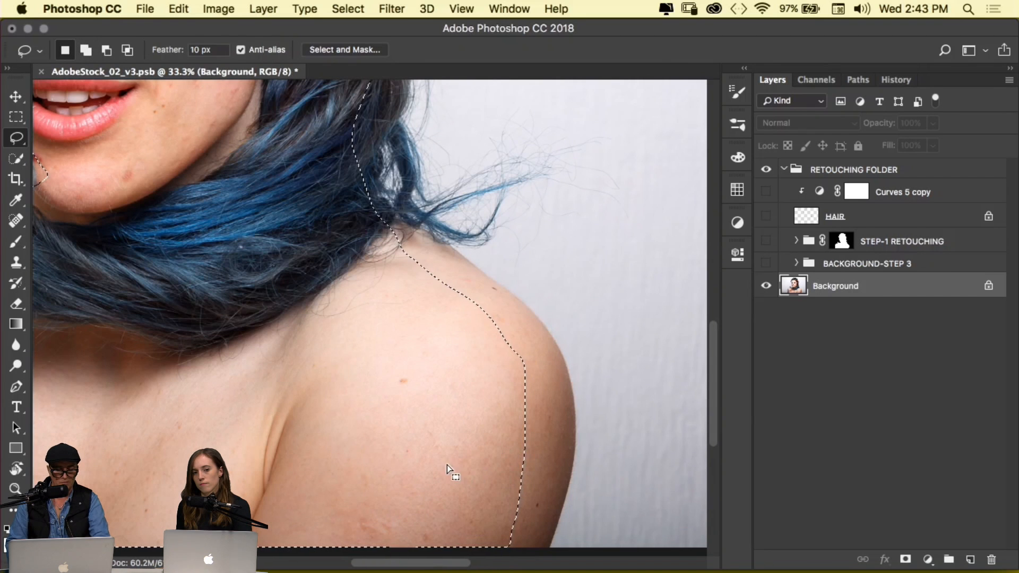
Open Select and Mask for the rough body selection and set the onion skin transparency to 12%
alt+click(451, 389)
alt+click(450, 391)
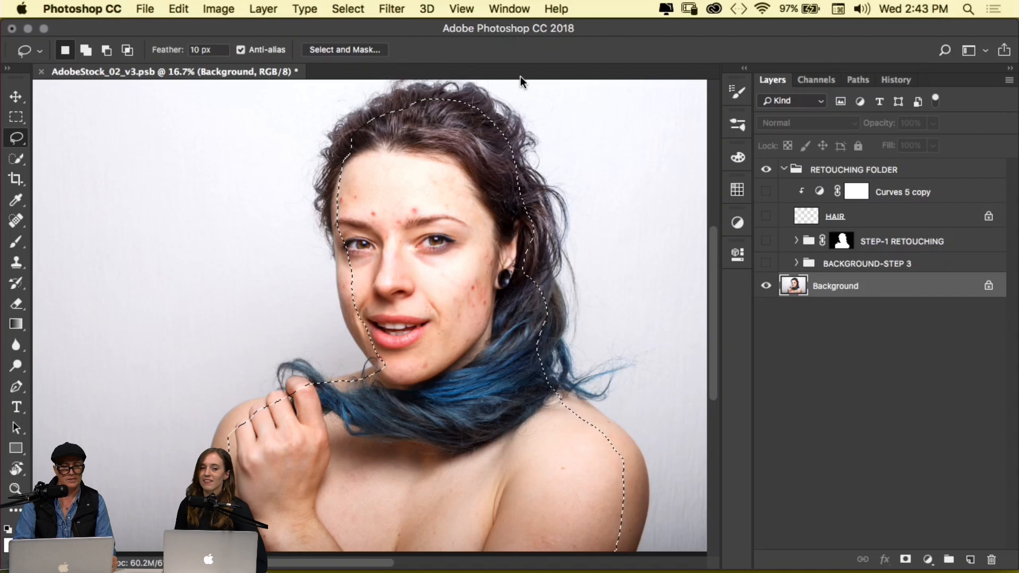
click(342, 49)
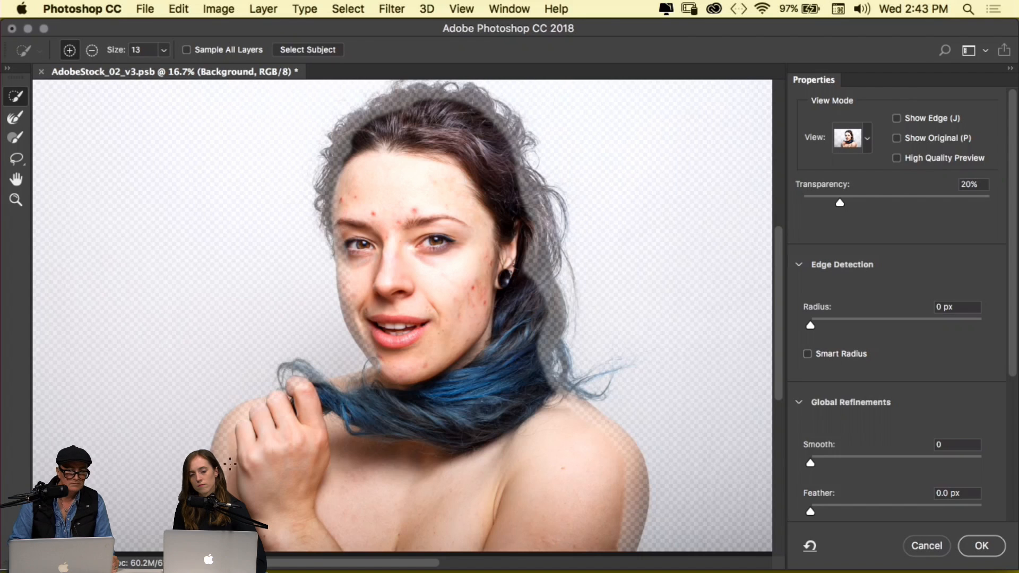
key(super+space)
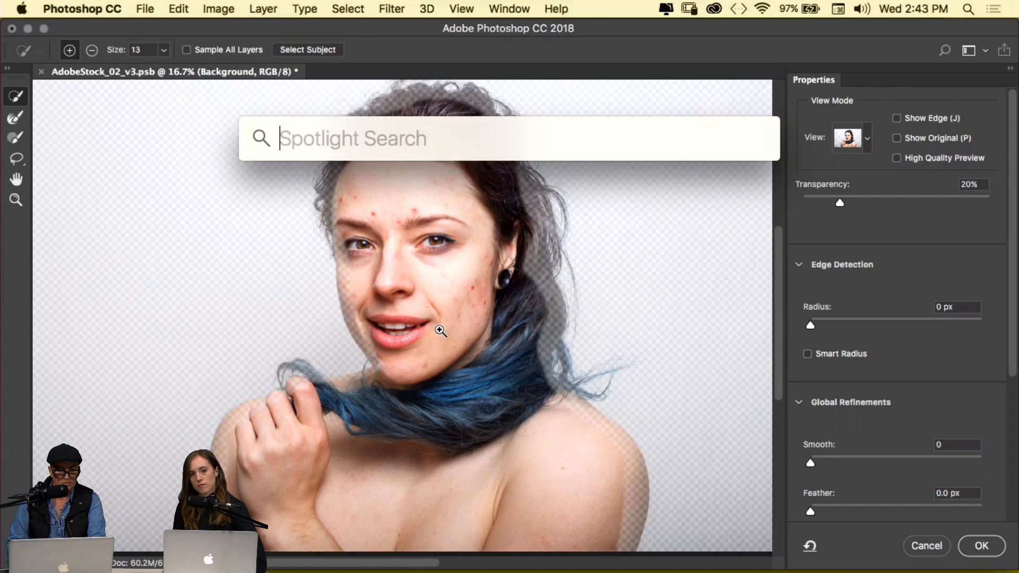
super+click(437, 326)
mouse_move(536, 287)
mouse_down()
mouse_move(439, 291)
mouse_move(431, 331)
mouse_up()
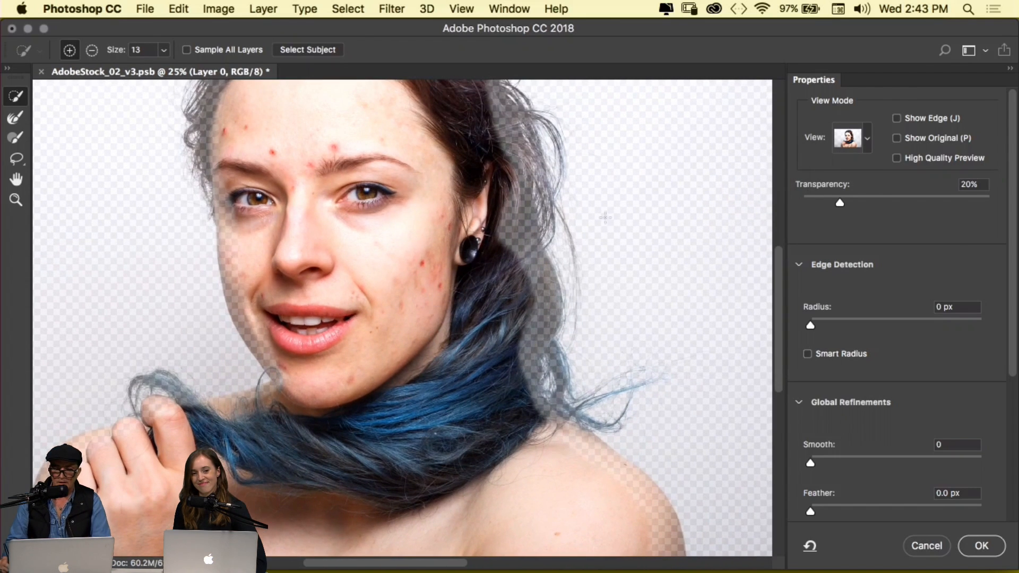
drag(928, 198, 901, 203)
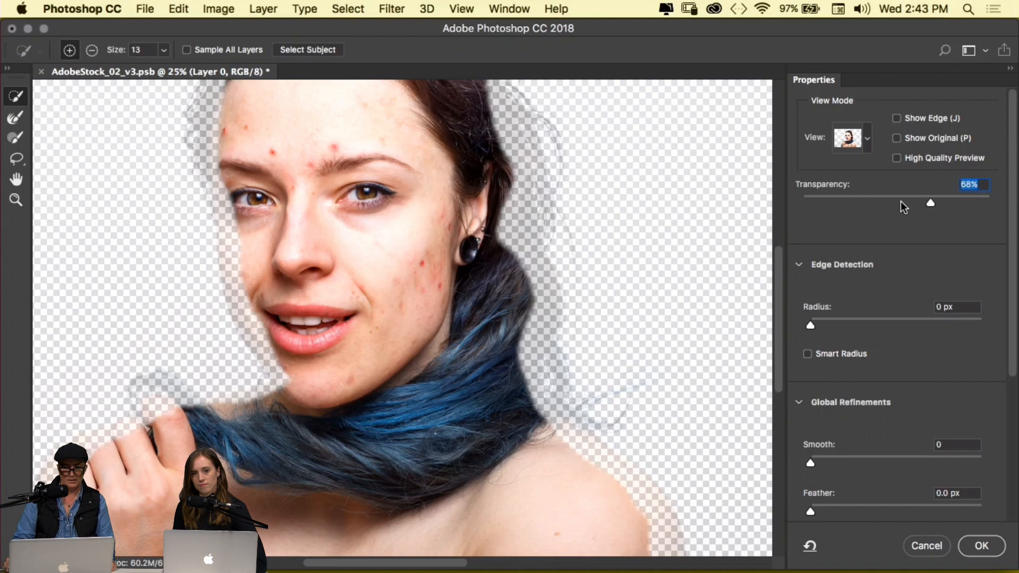
drag(827, 199, 825, 200)
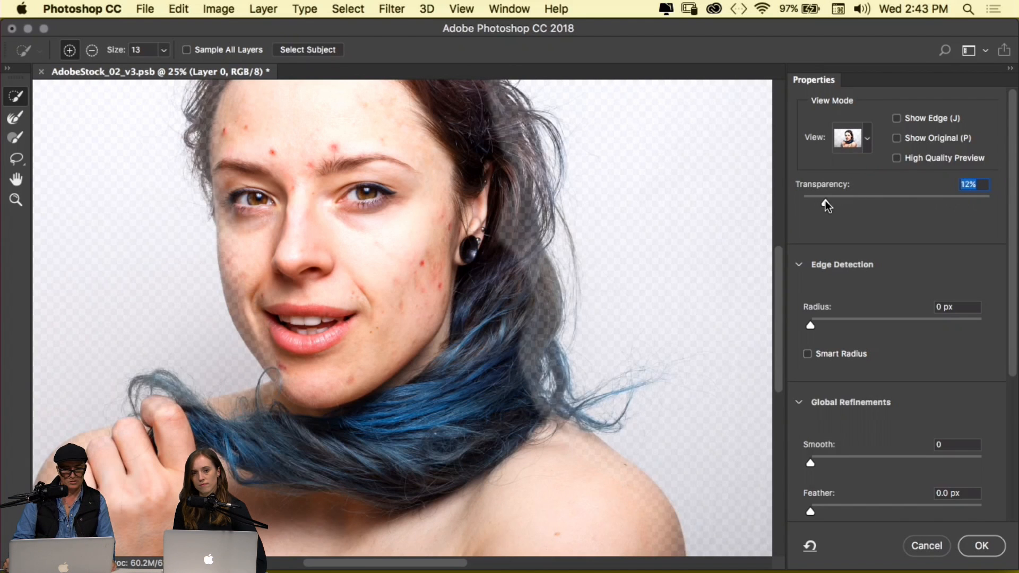
Turn on High Quality Preview, keep the Onion Skin view and set the edge detection radius to 22 px
drag(489, 325, 596, 223)
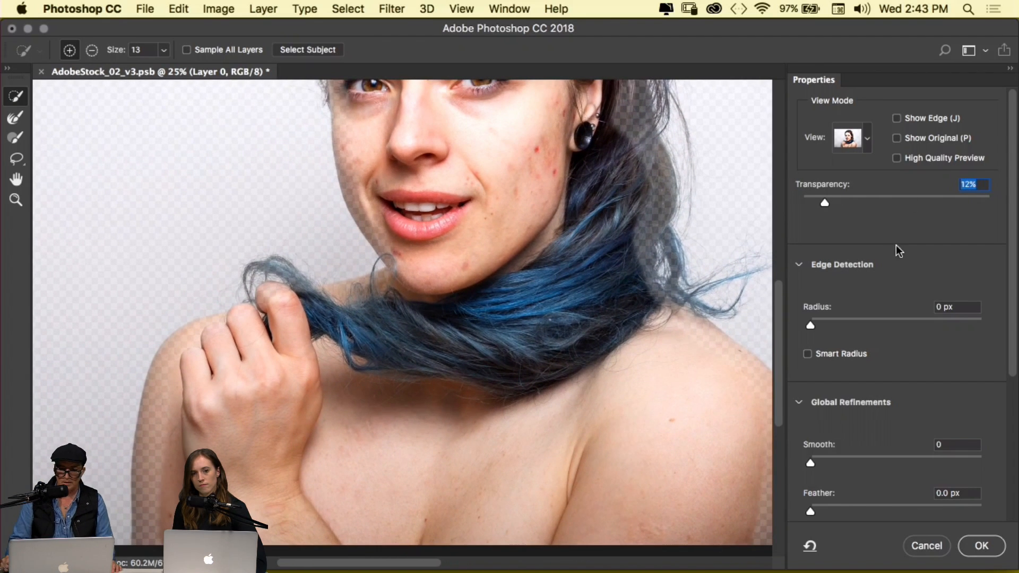
click(898, 158)
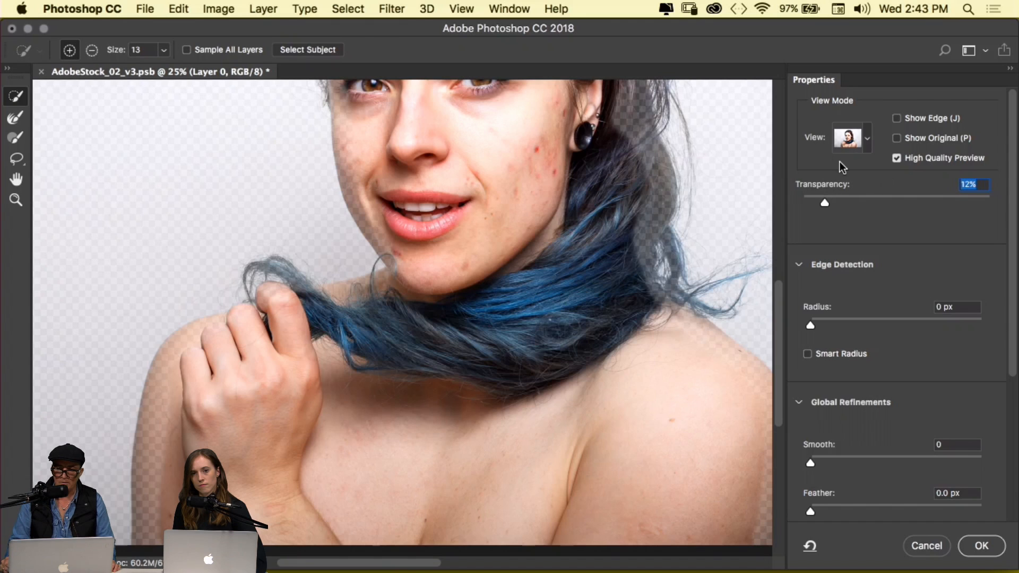
click(866, 142)
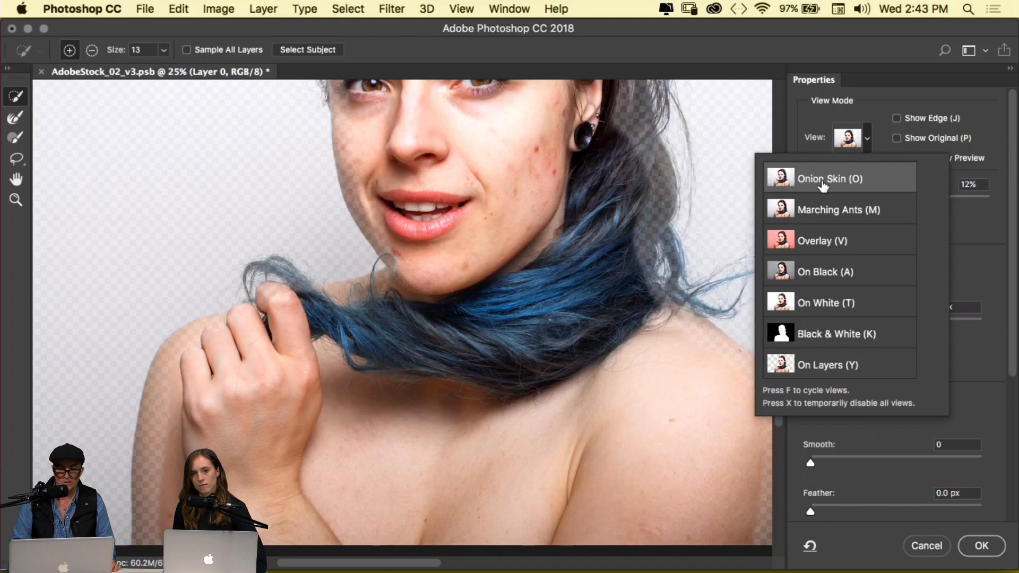
click(924, 419)
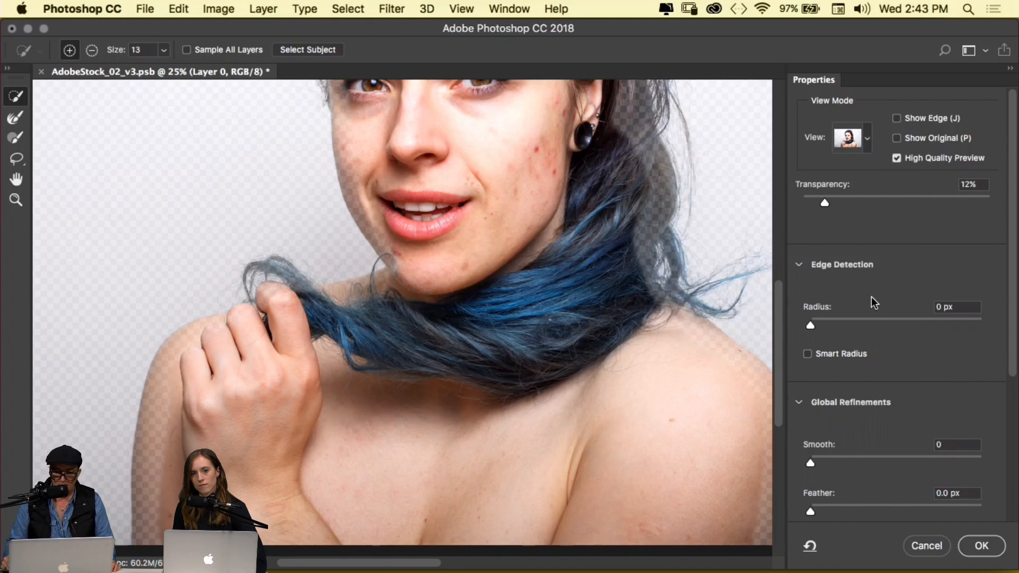
scroll(587, 315, down, 5)
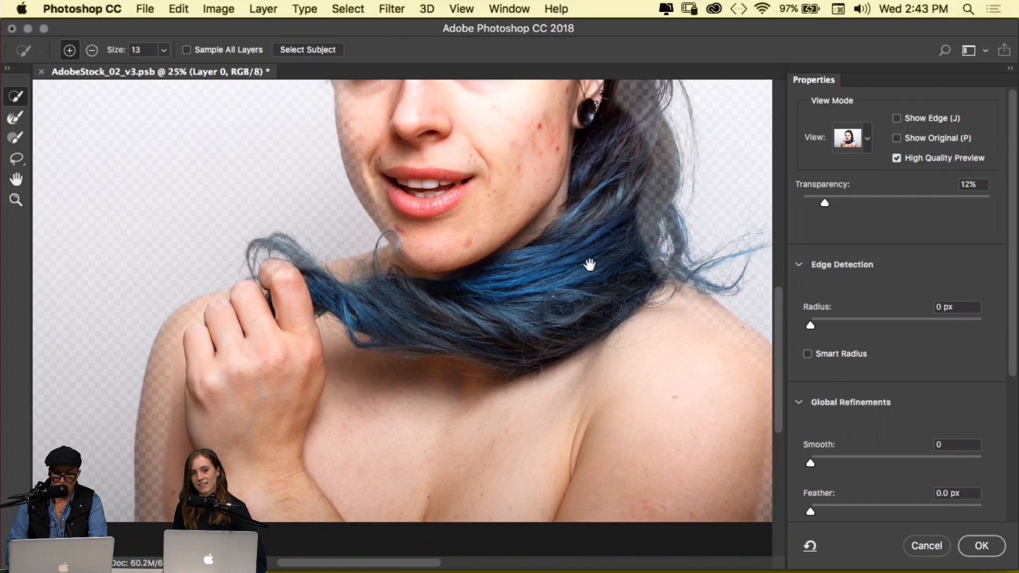
drag(810, 326, 890, 321)
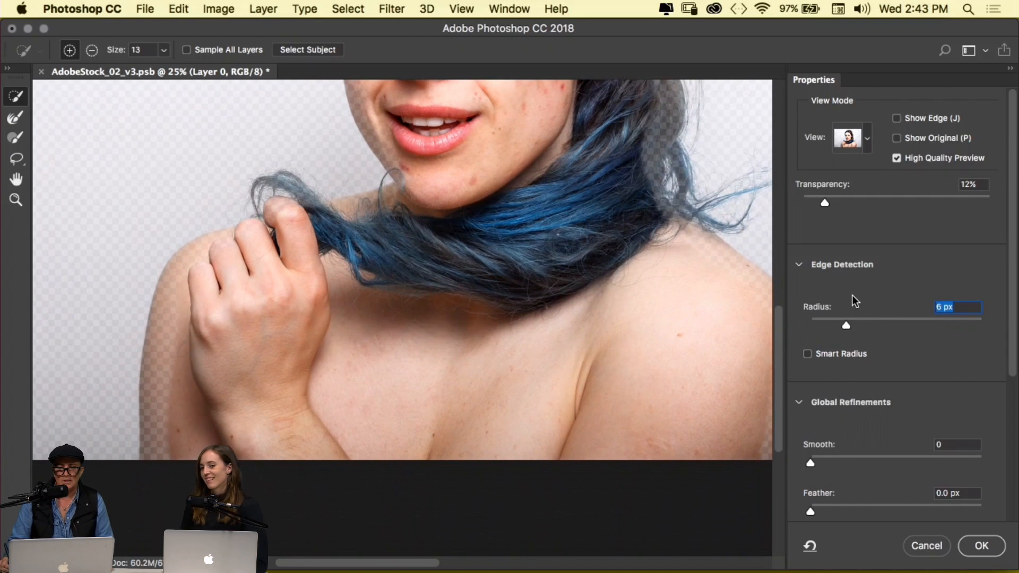
Compare the selection edge in Marching Ants and Onion Skin views, including Onion Skin at 100% and at low transparency
click(868, 142)
click(854, 207)
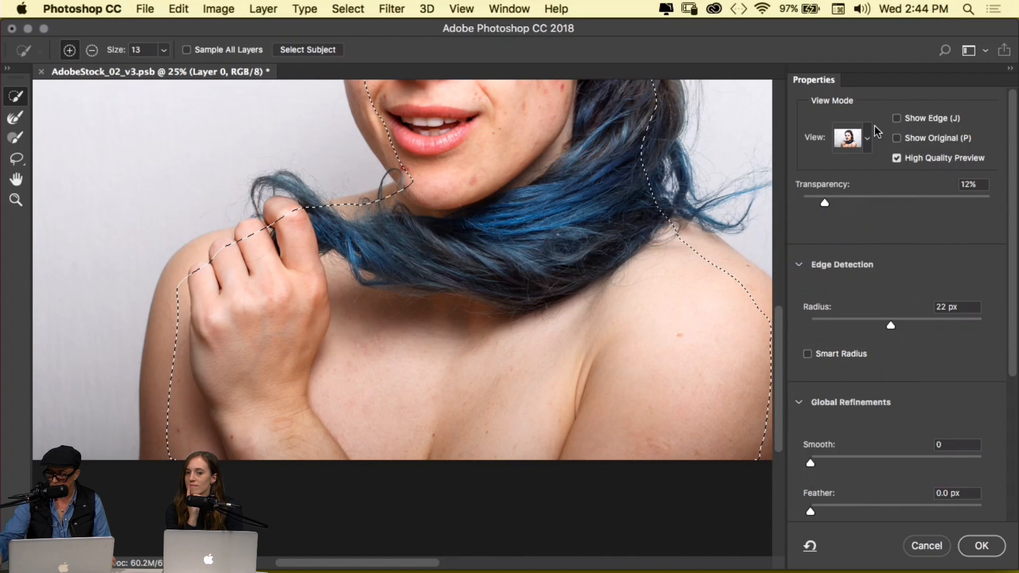
click(868, 141)
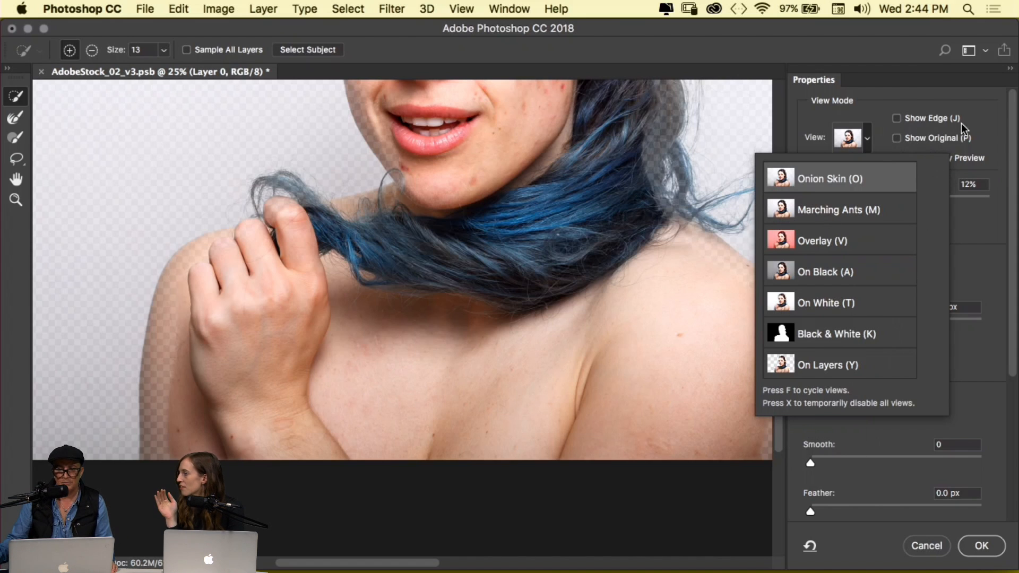
click(999, 110)
drag(830, 201, 991, 203)
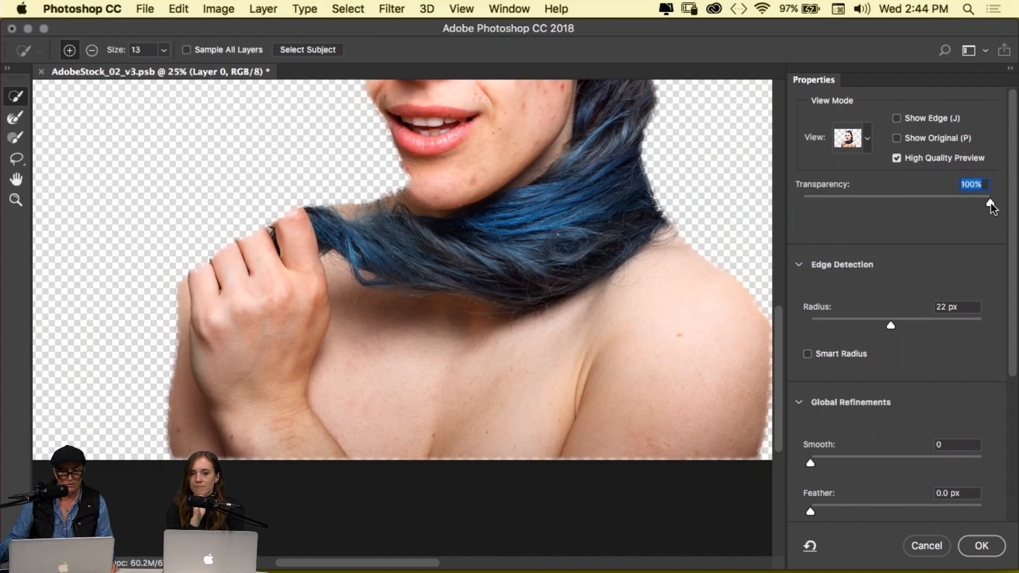
mouse_move(833, 202)
mouse_down()
mouse_move(813, 202)
mouse_move(821, 202)
mouse_up()
Set Smooth to 41, expand the output settings and turn on Remember Settings
drag(1004, 328, 1017, 482)
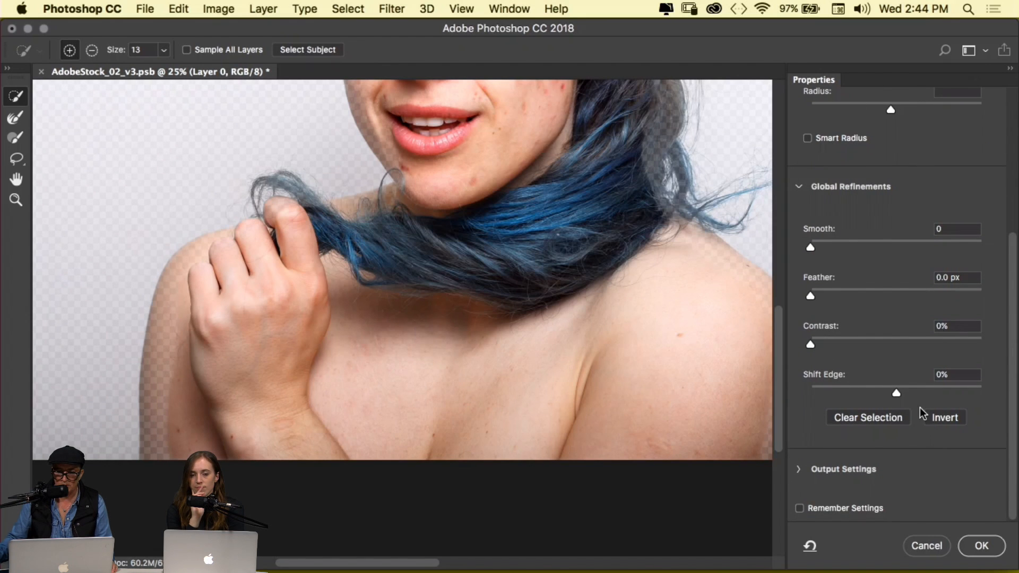
drag(829, 243, 881, 247)
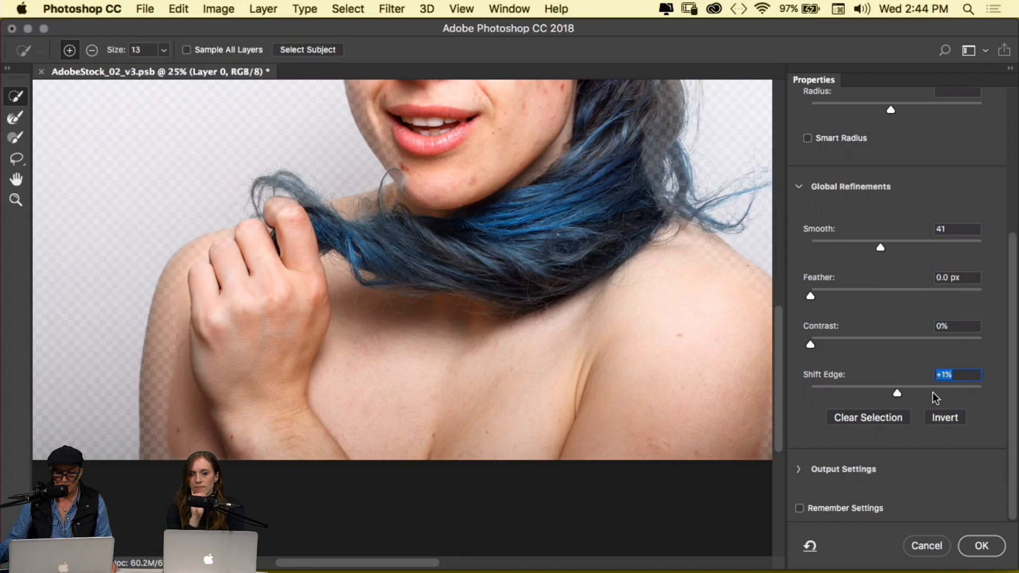
click(798, 469)
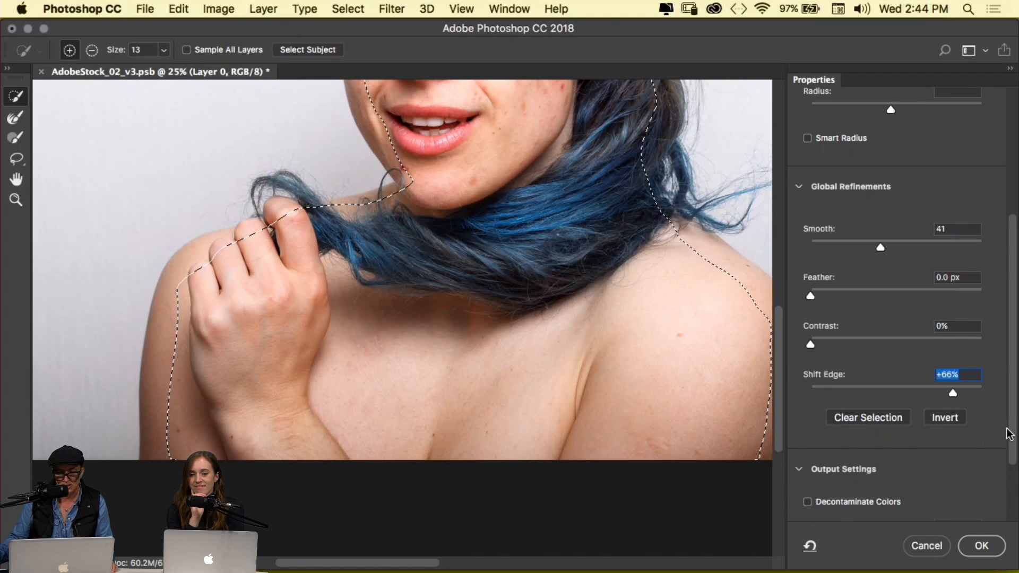
scroll(1017, 532, down, 5)
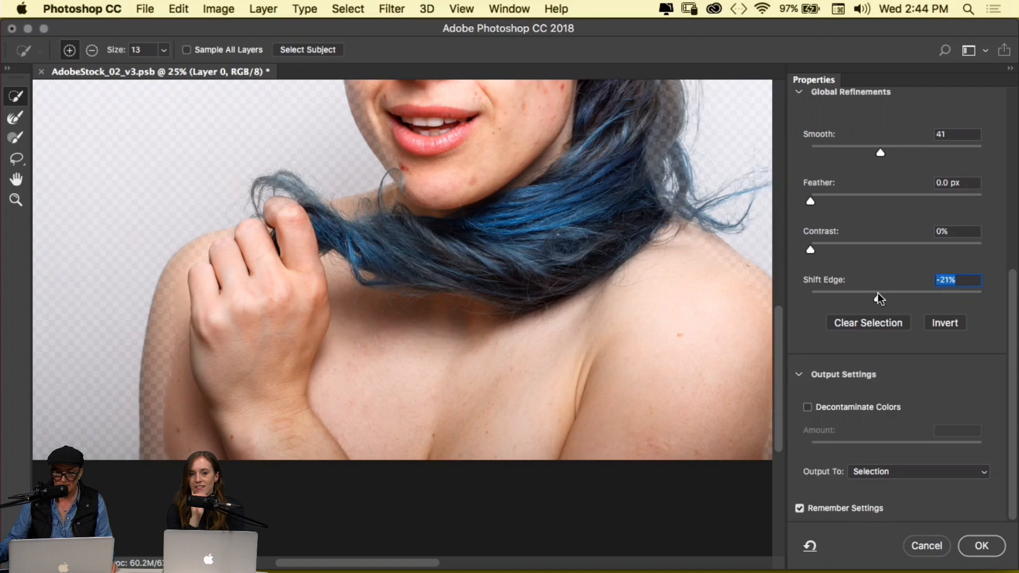
Set Shift Edge to -6%, Contrast to 24% and Feather to 71.1 px, and view the selection as Marching Ants
drag(877, 292, 891, 294)
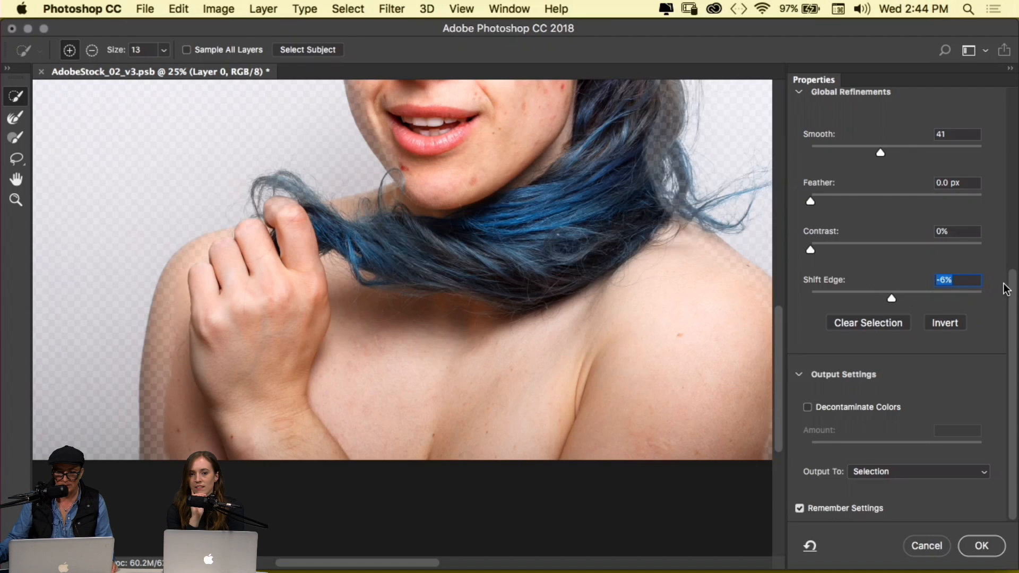
drag(848, 244, 863, 244)
drag(885, 200, 911, 201)
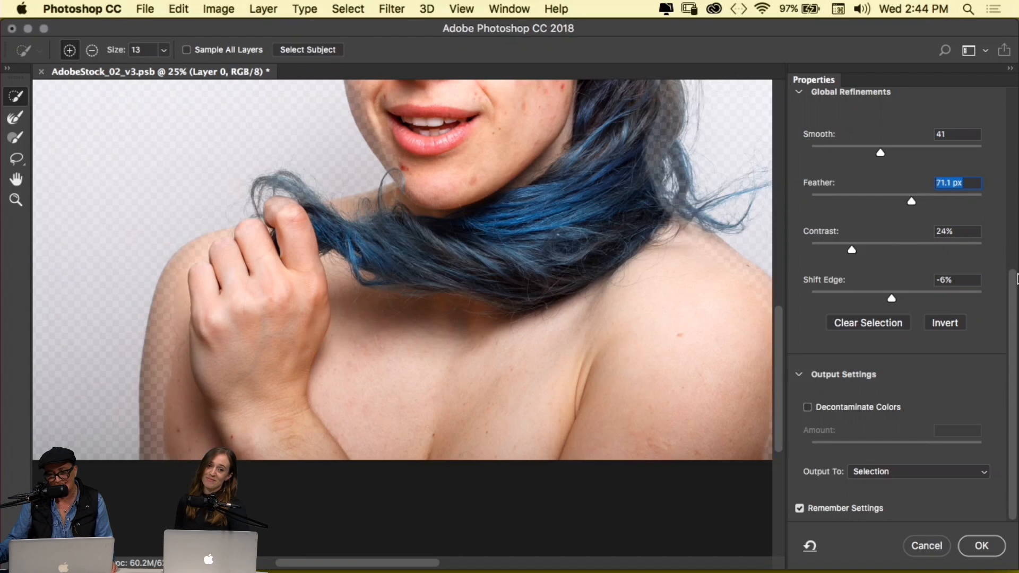
drag(1012, 277, 1008, 152)
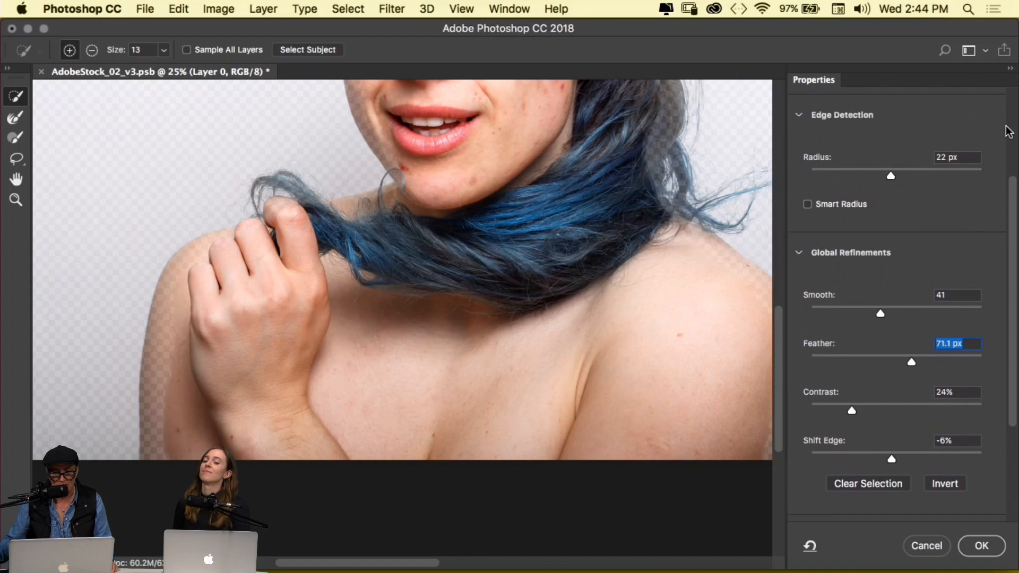
key(f)
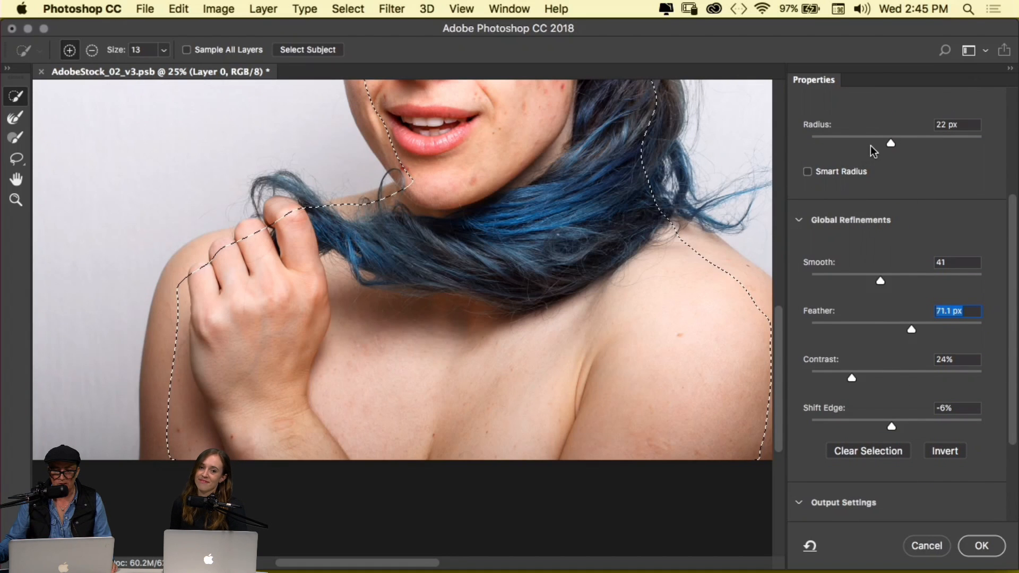
Set the edge detection radius to 7 px and the view transparency to 50%, checking the edge around the face and hair
click(941, 142)
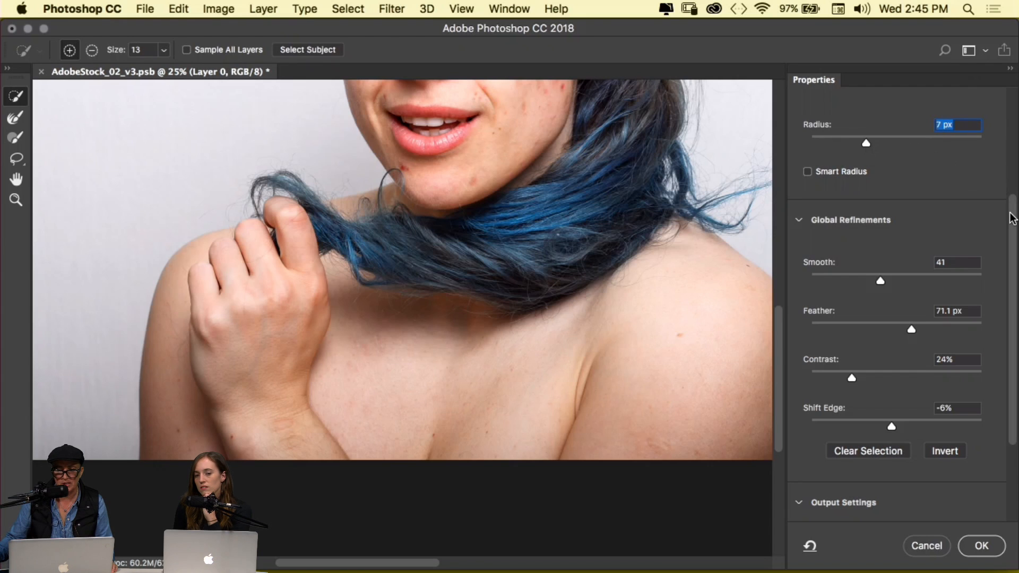
scroll(1012, 211, up, 3)
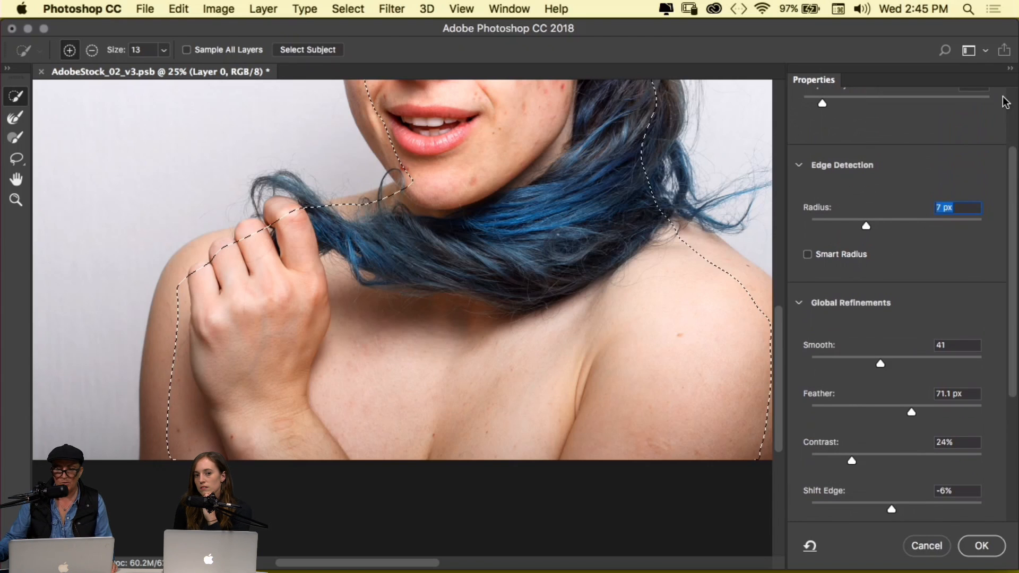
scroll(1017, 156, up, 4)
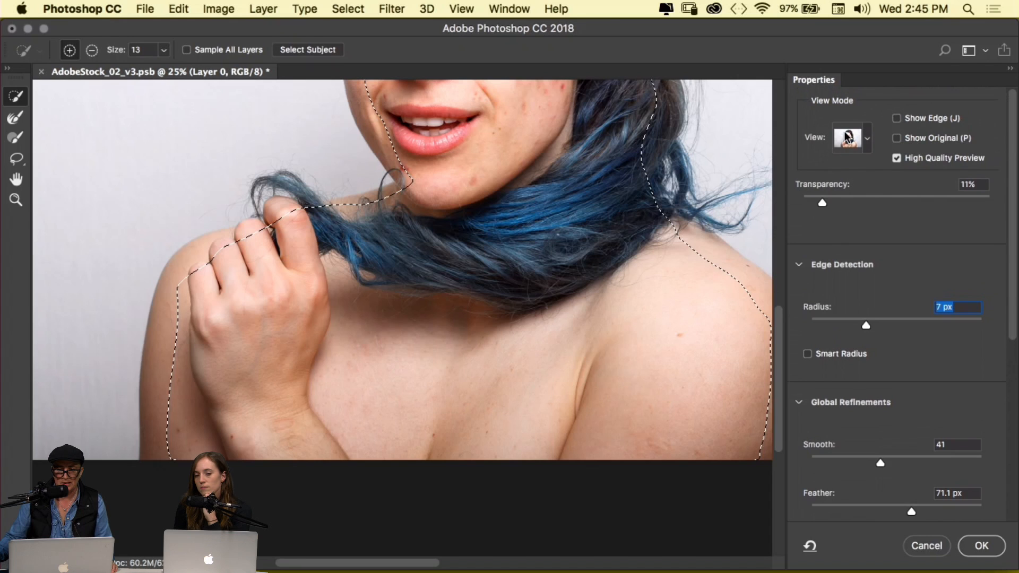
drag(826, 202, 833, 202)
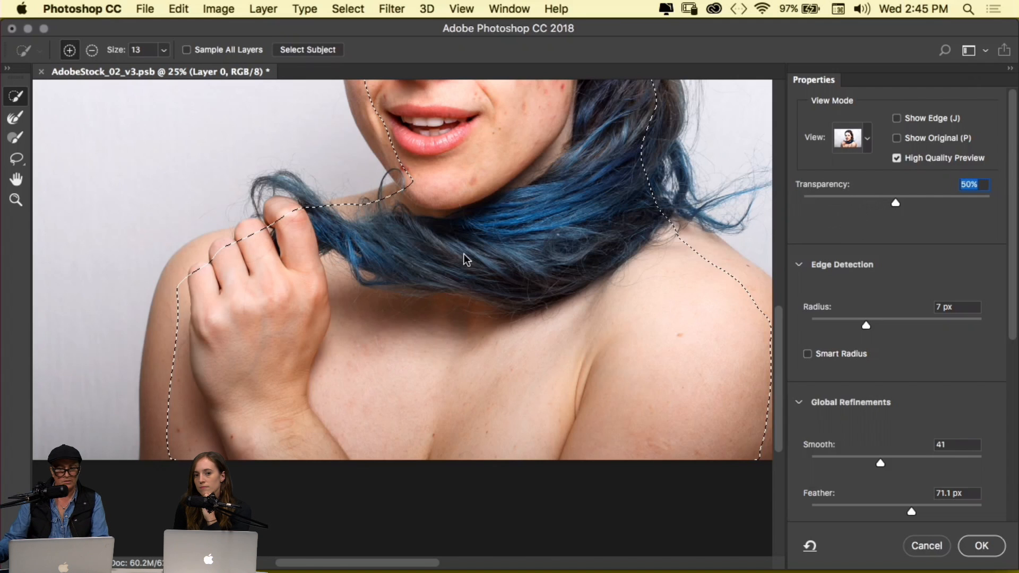
drag(777, 345, 774, 207)
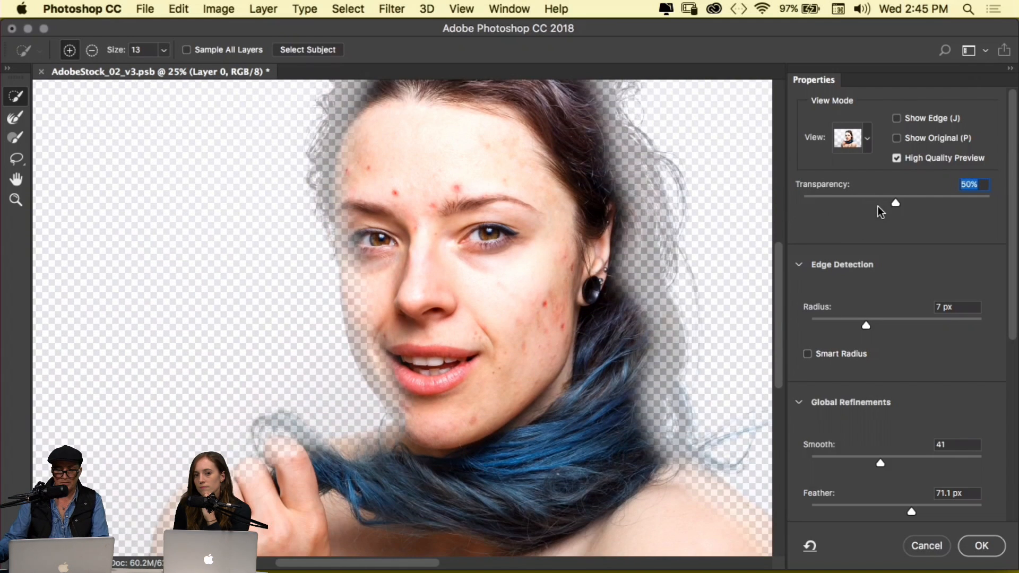
Set the view transparency to 48% and raise the edge detection radius to 39 px
click(847, 202)
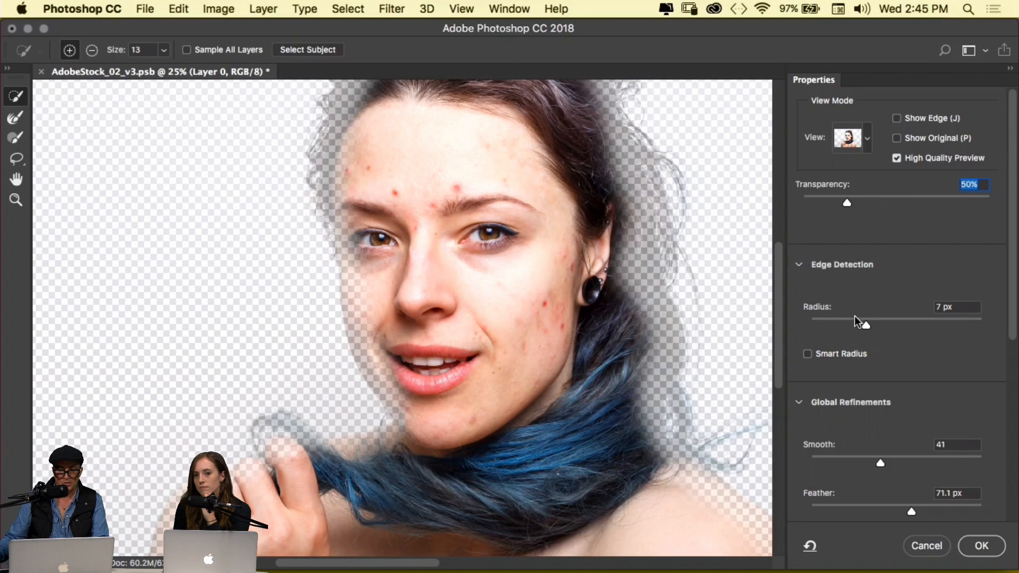
drag(865, 324, 906, 321)
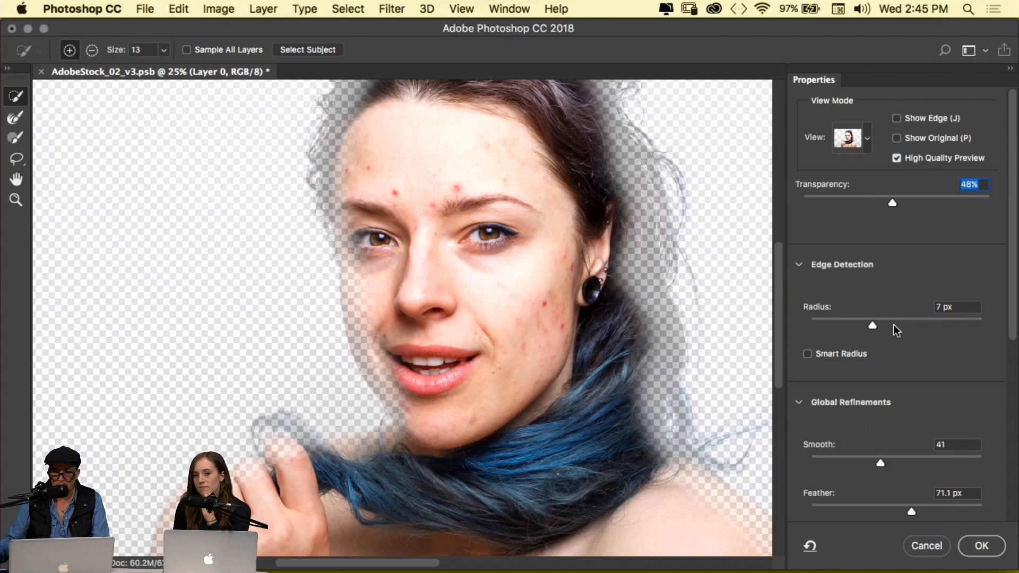
drag(870, 326, 896, 326)
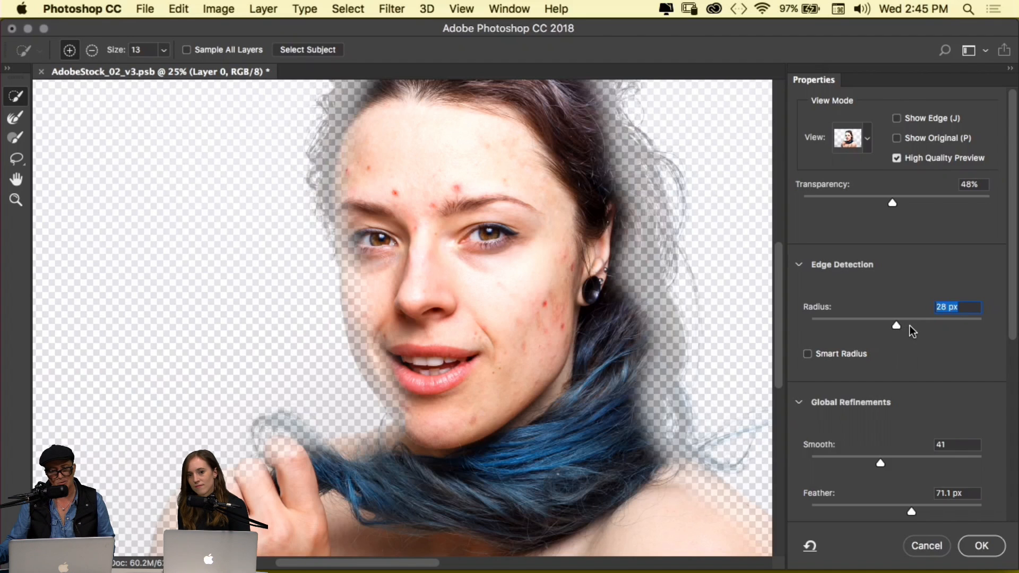
drag(916, 326, 906, 326)
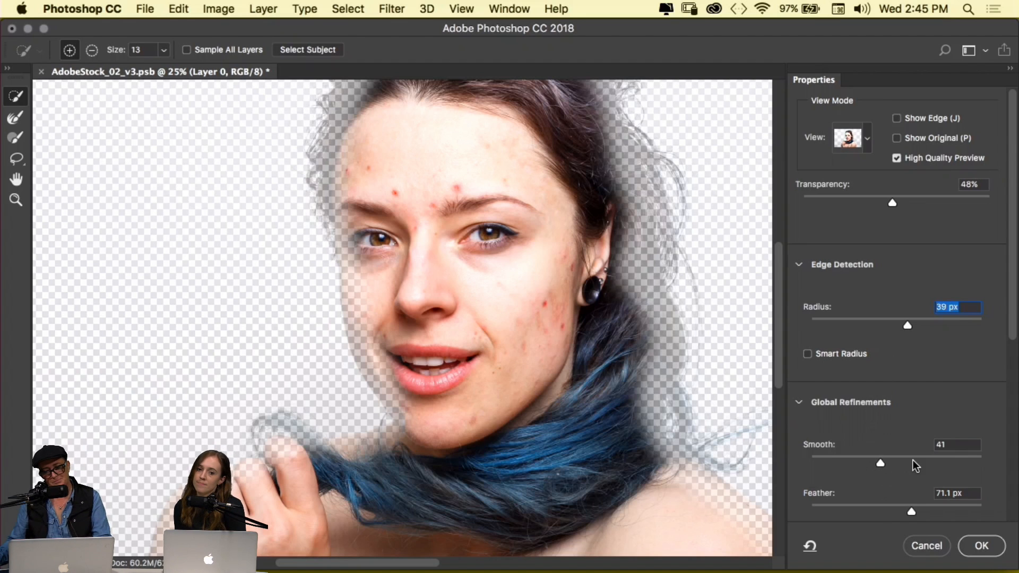
Discard the edge refinements and leave Select and Mask without applying them
click(928, 546)
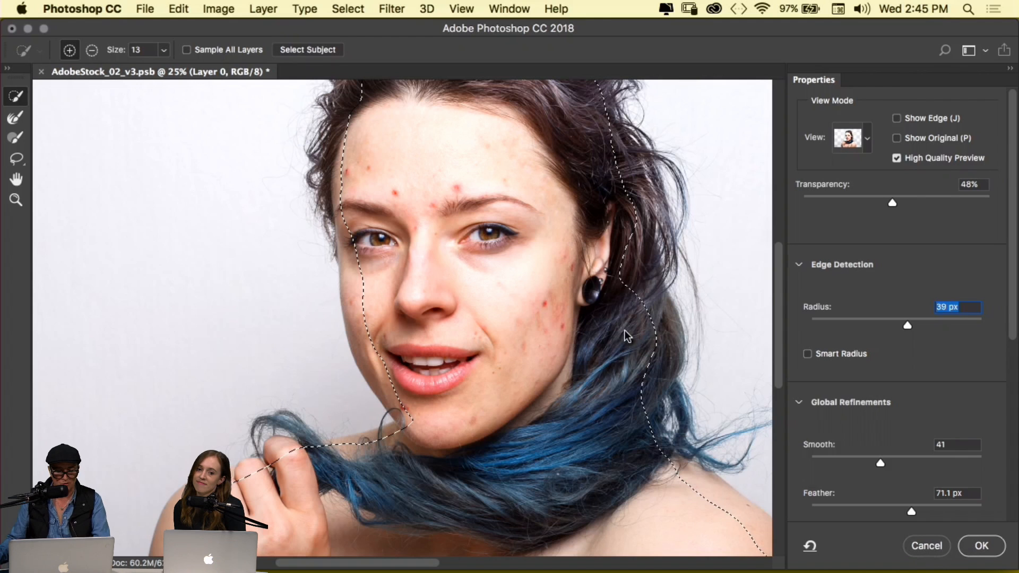
key(super+alt+r)
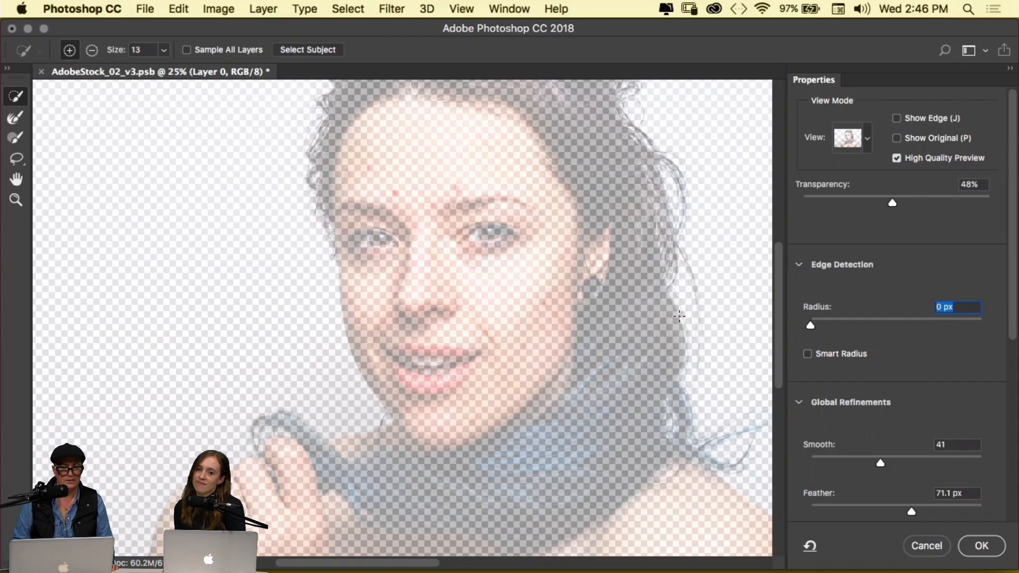
click(922, 546)
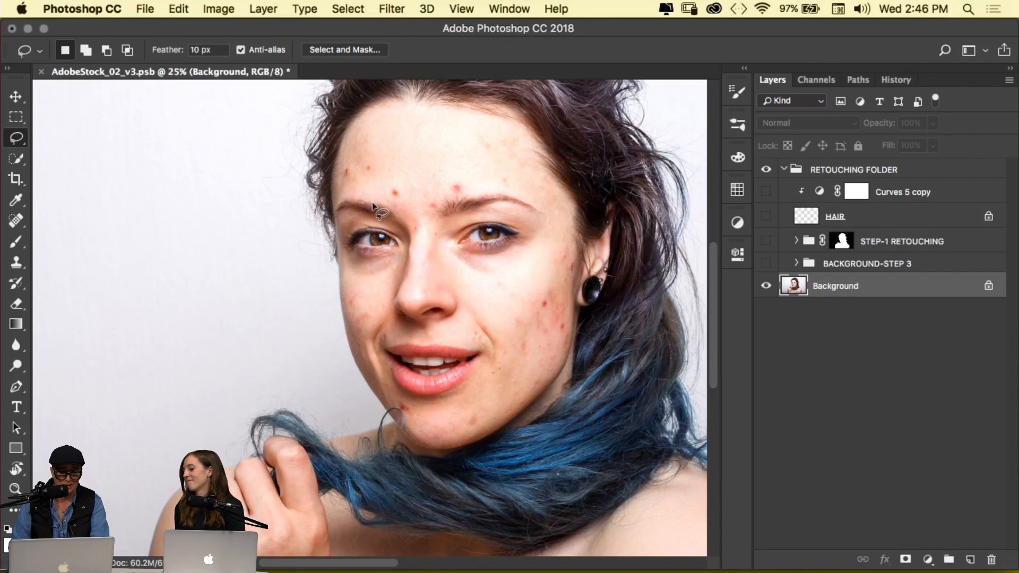
Show the STEP-1 RETOUCHING group, keep BACKGROUND-STEP 3 hidden and expand the STEP-1 RETOUCHING group
drag(425, 211, 320, 305)
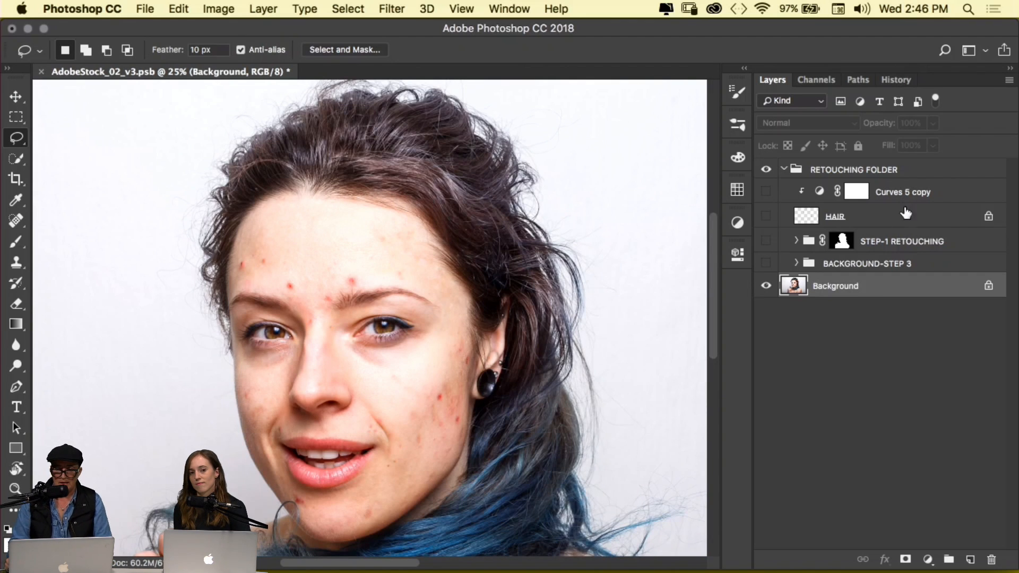
click(766, 264)
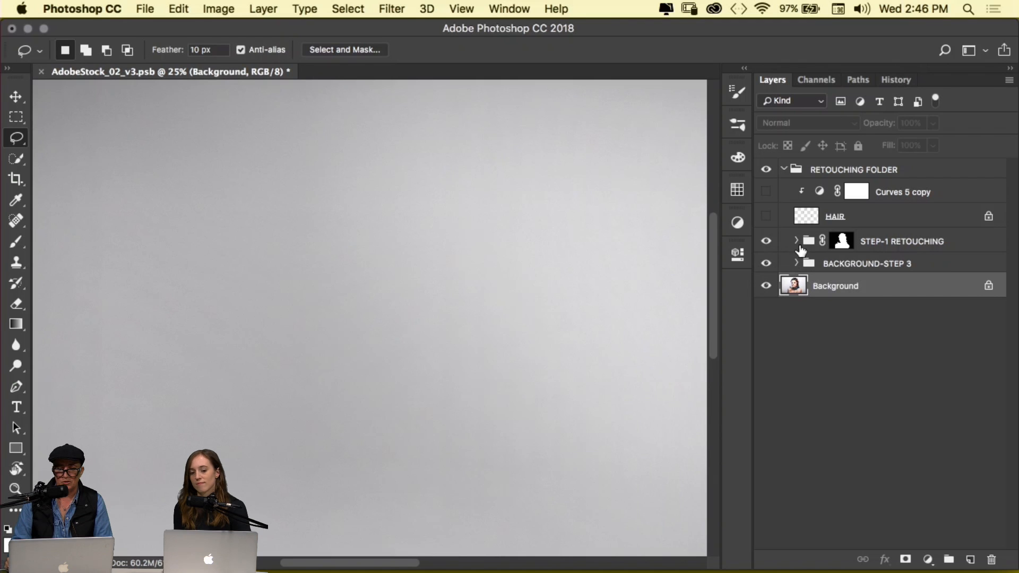
click(767, 242)
click(766, 264)
click(796, 241)
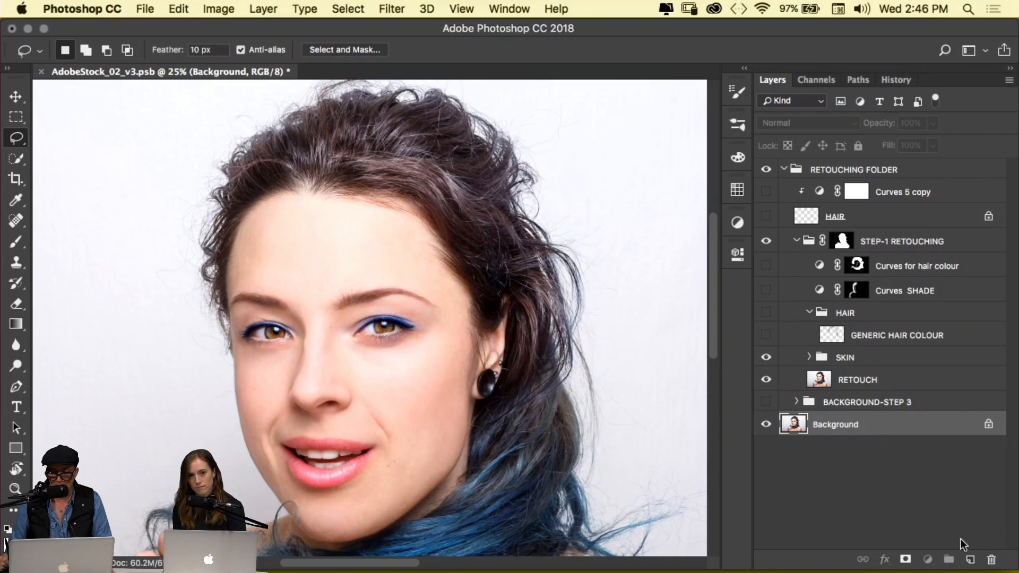
Add a new layer directly above Background and fill it with a blue sampled from the model's hair
click(971, 561)
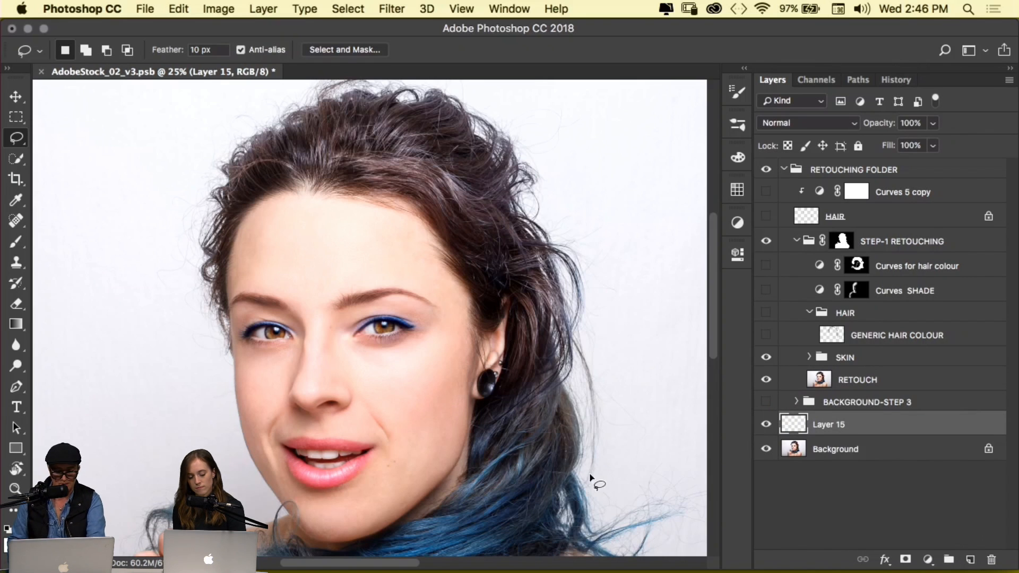
key(i)
click(494, 500)
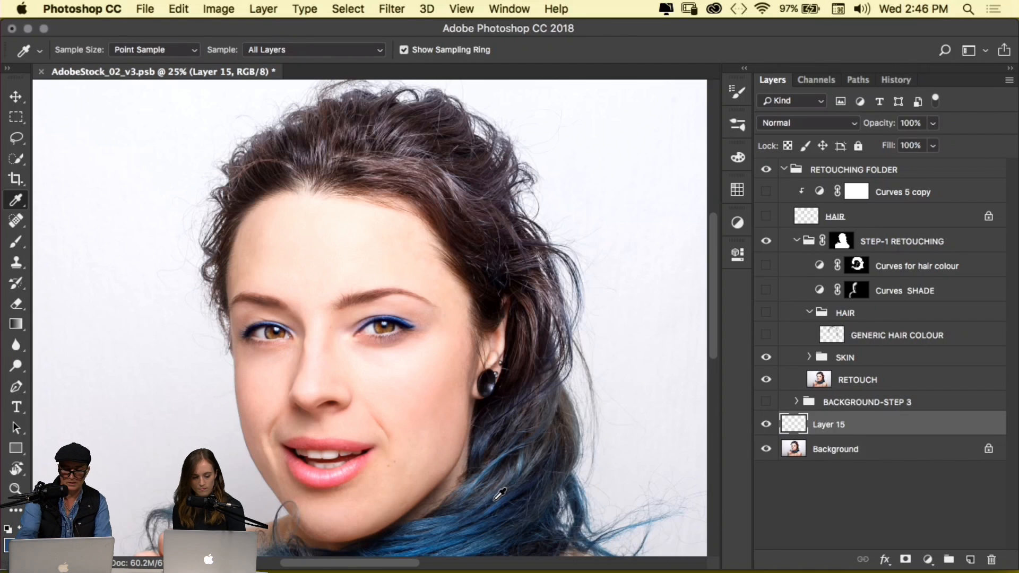
key(alt+BackSpace)
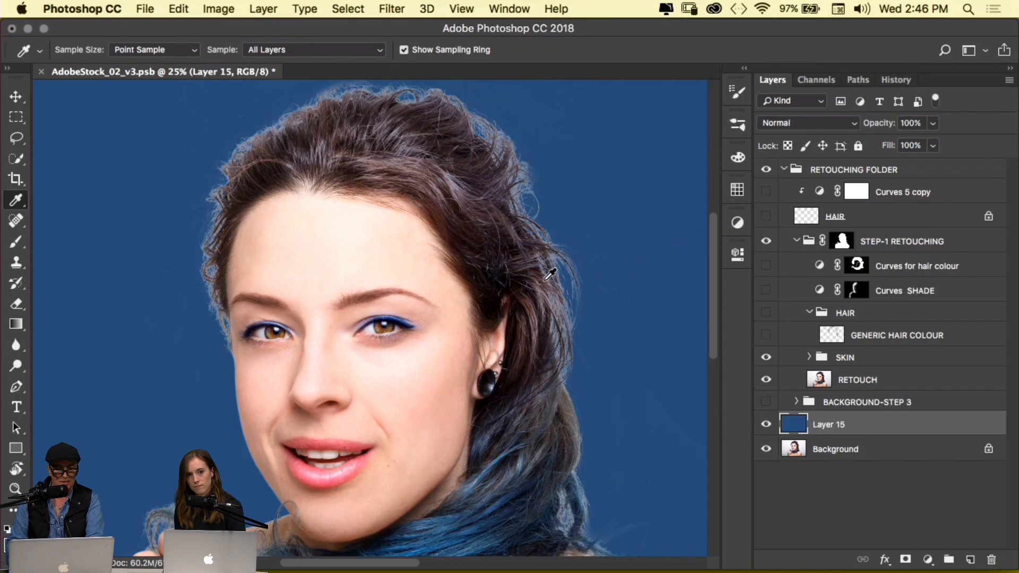
Examine the masked hair edge against the blue fill at 66.7%, from the crown around to the forehead and temple
super+click(405, 281)
super+click(405, 281)
drag(412, 288, 346, 389)
drag(401, 267, 368, 393)
super+click(366, 354)
drag(474, 331, 461, 443)
drag(363, 290, 534, 344)
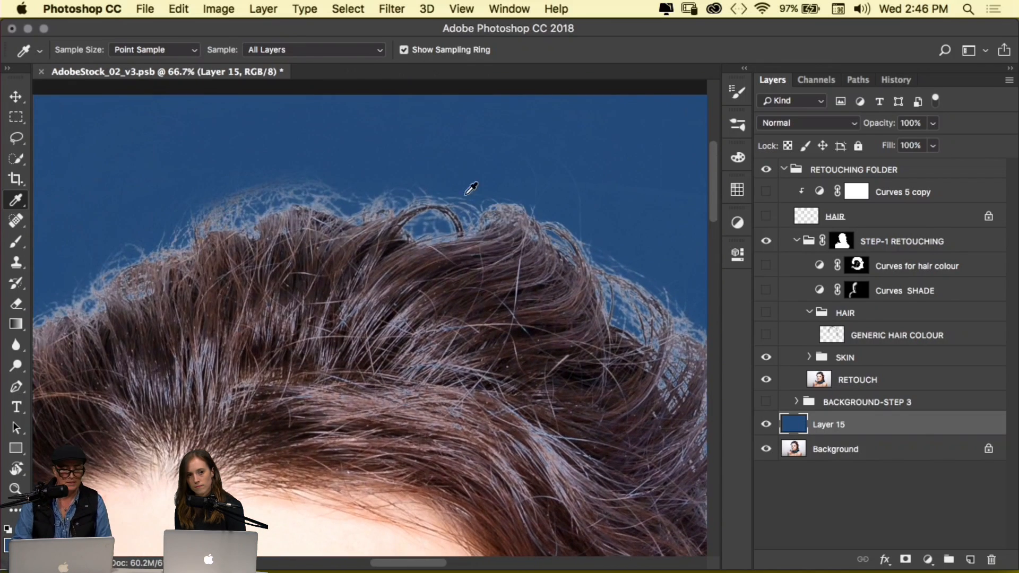
drag(432, 276, 668, 150)
drag(319, 374, 461, 191)
drag(375, 318, 424, 228)
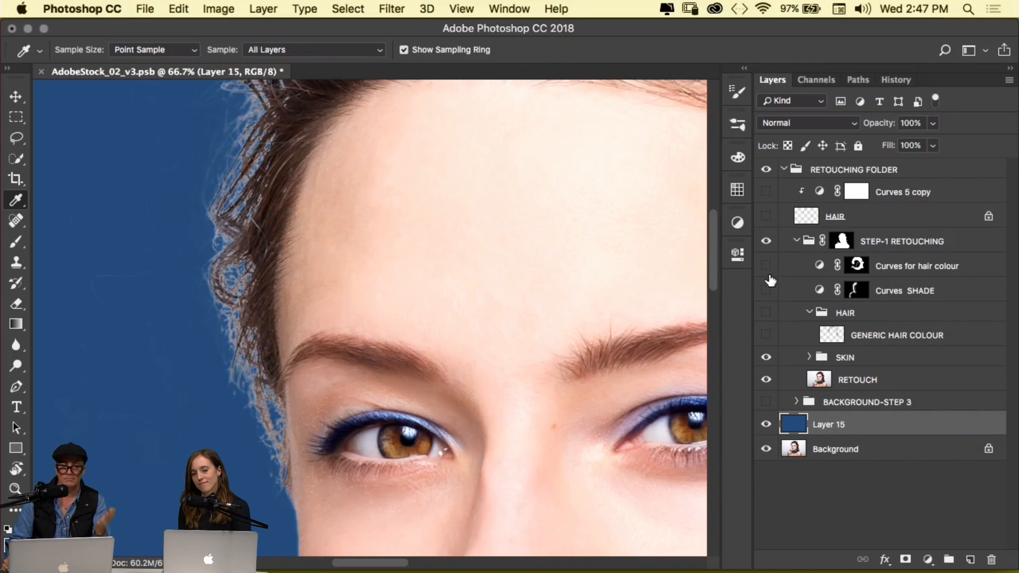
Show the HAIR group inside STEP-1 RETOUCHING and compare the hairline with the blue fill layer hidden and shown
click(892, 292)
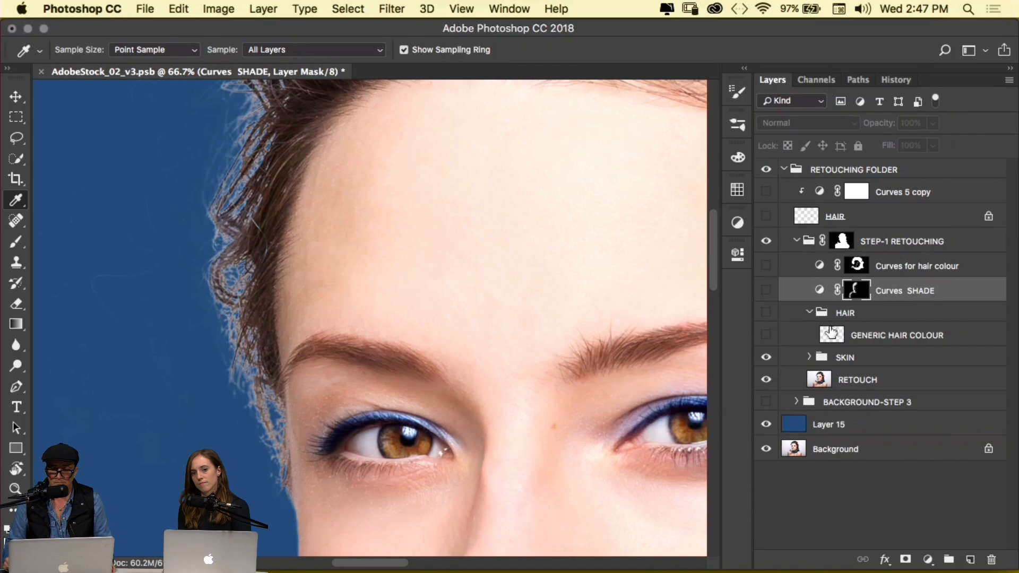
click(767, 314)
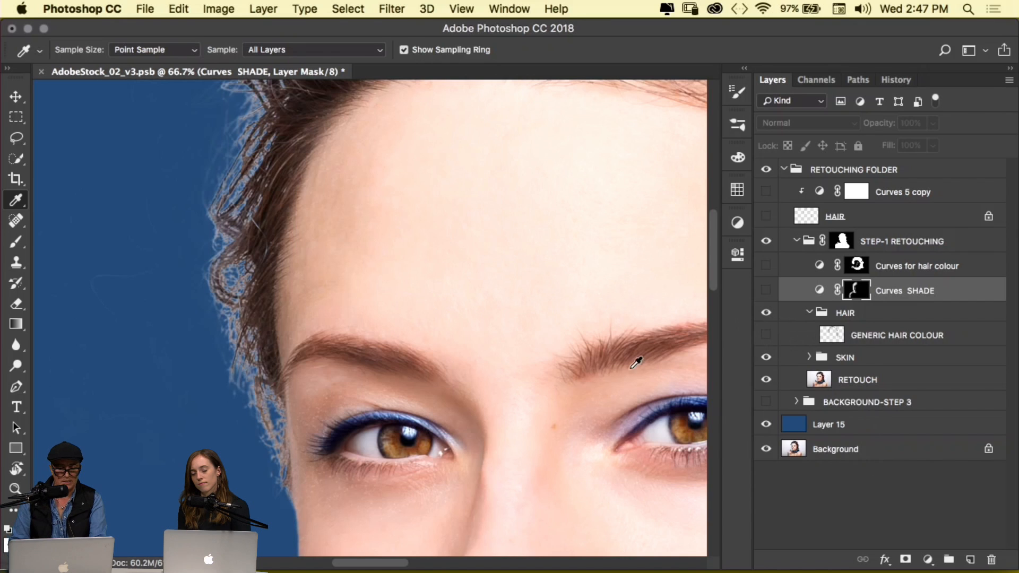
click(766, 425)
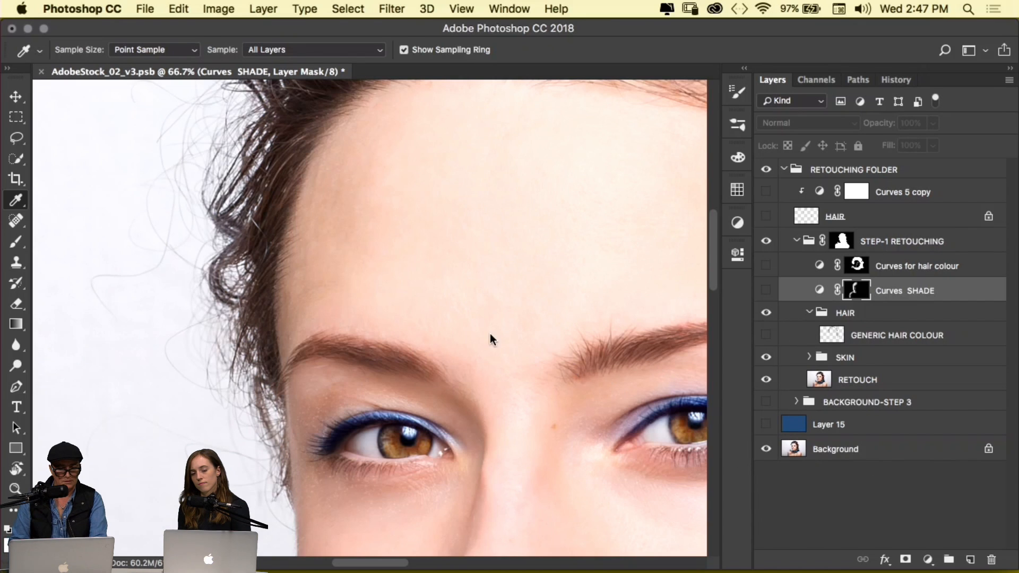
scroll(387, 387, up, 3)
click(766, 424)
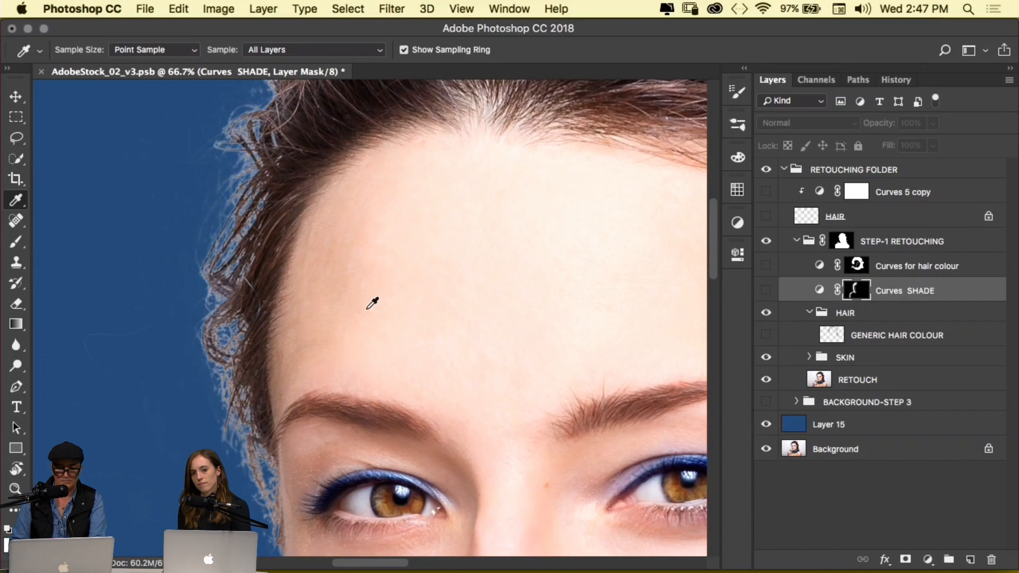
Add a new layer above GENERIC HAIR COLOUR in the HAIR group and sample a dark hair colour for the brush
click(911, 338)
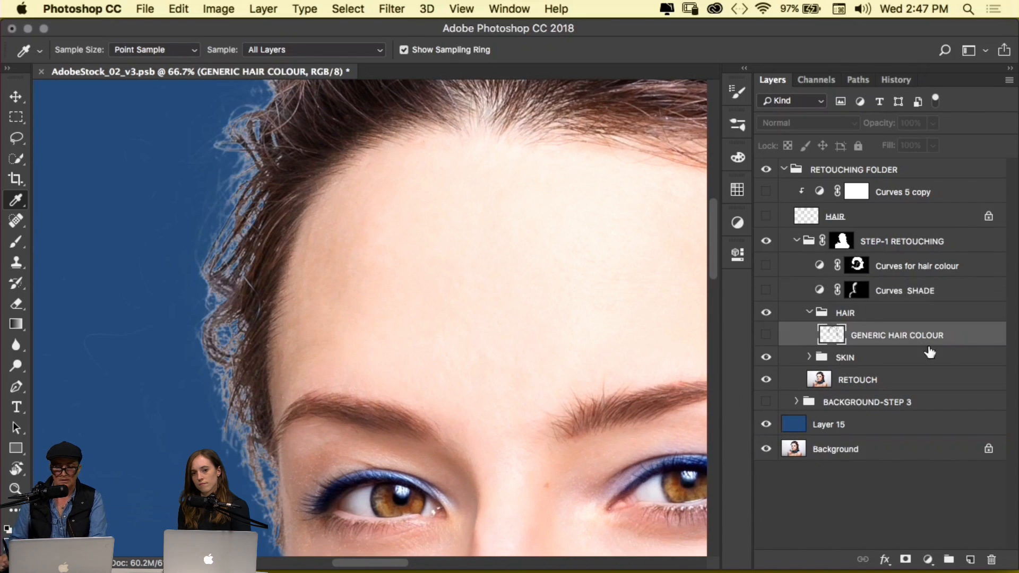
click(970, 559)
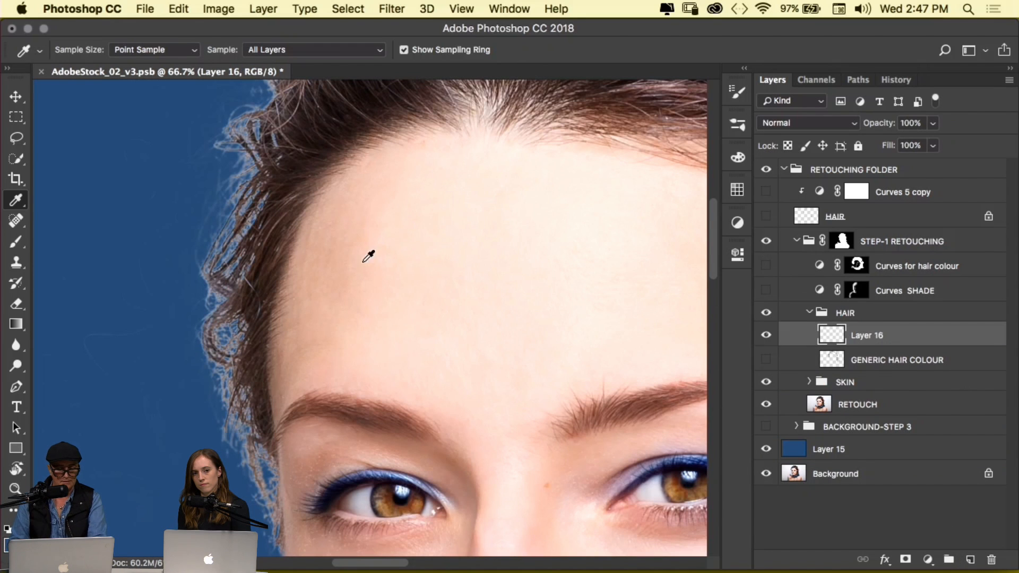
scroll(368, 256, up, 5)
click(905, 353)
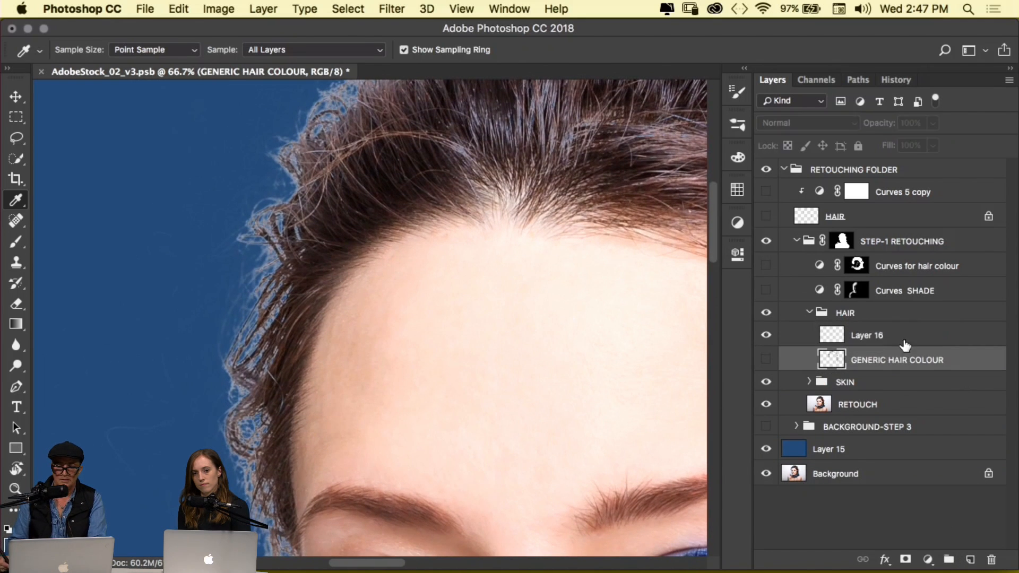
click(888, 344)
key(b)
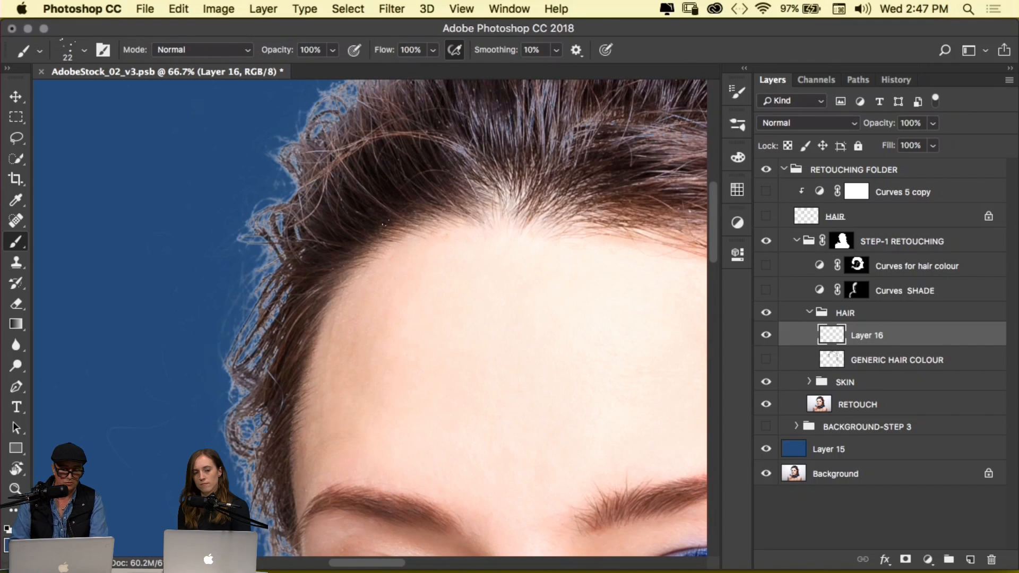
alt+click(393, 183)
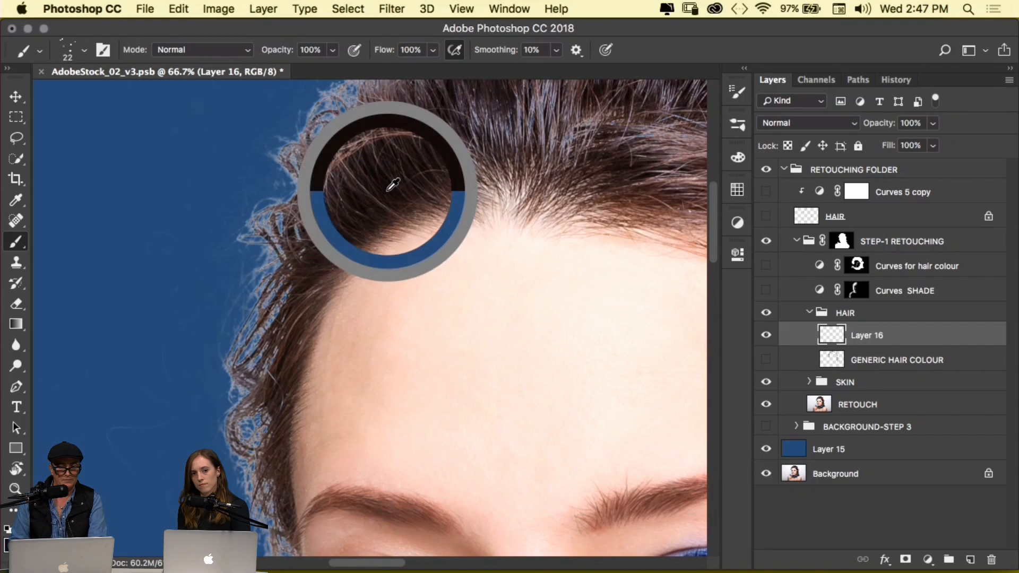
click(736, 92)
drag(598, 212, 619, 216)
click(711, 80)
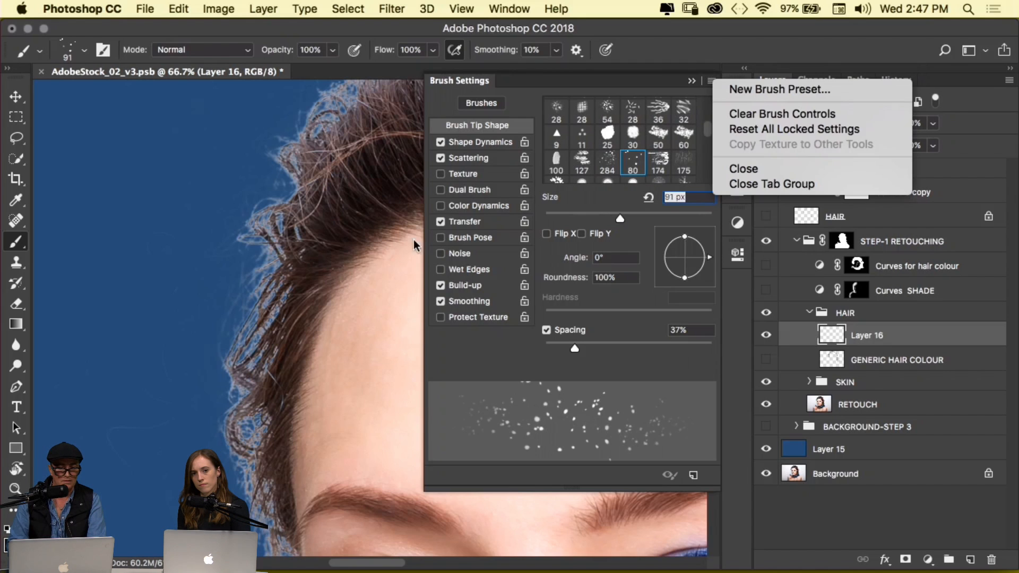
click(636, 91)
drag(620, 219, 622, 217)
click(711, 80)
click(738, 164)
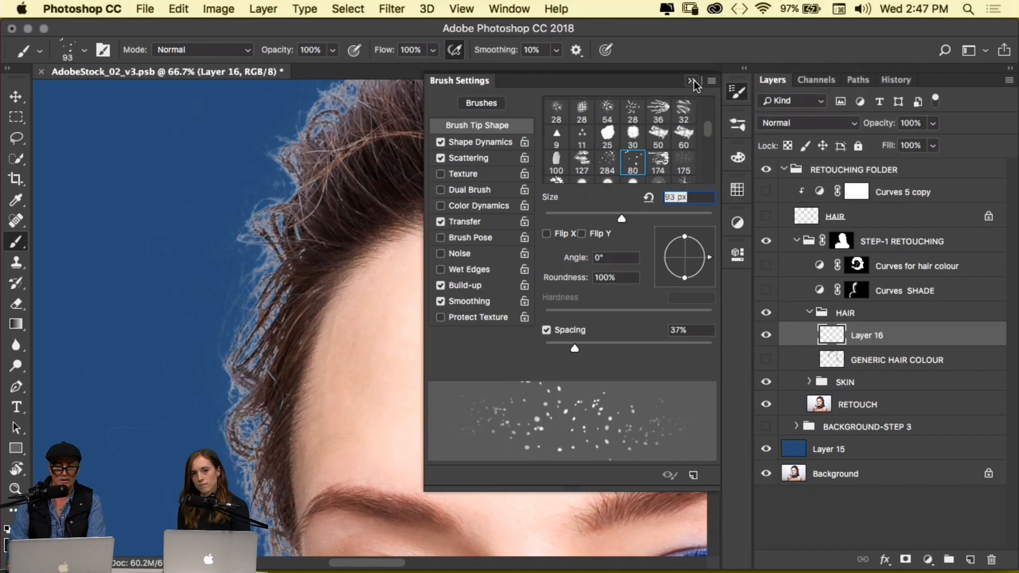
Choose the soft round 30 px brush tip, turn off Scattering and Shape Dynamics, and set Spacing to 10%
click(736, 89)
scroll(708, 129, up, 5)
click(557, 112)
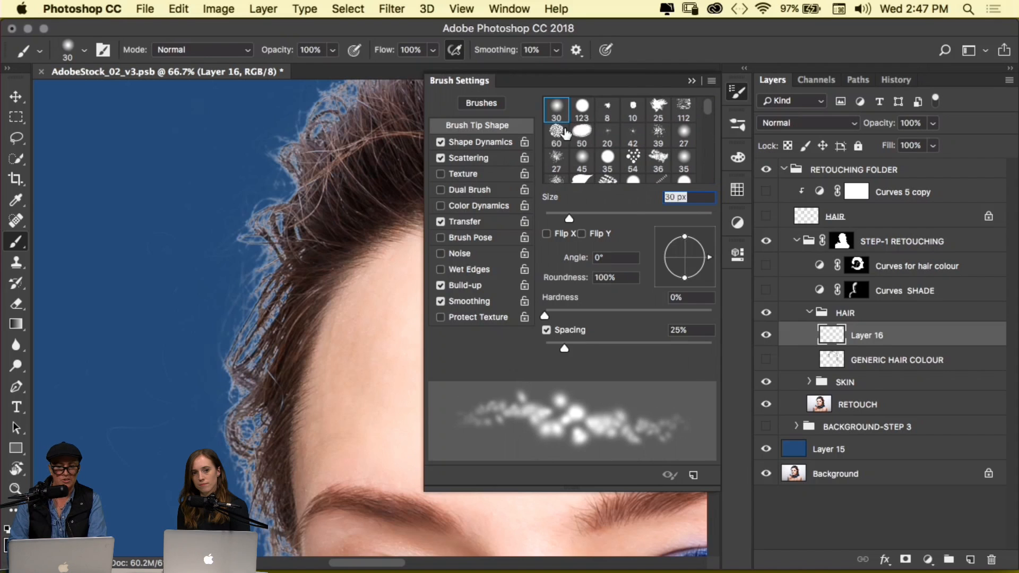
click(441, 157)
click(440, 142)
click(466, 222)
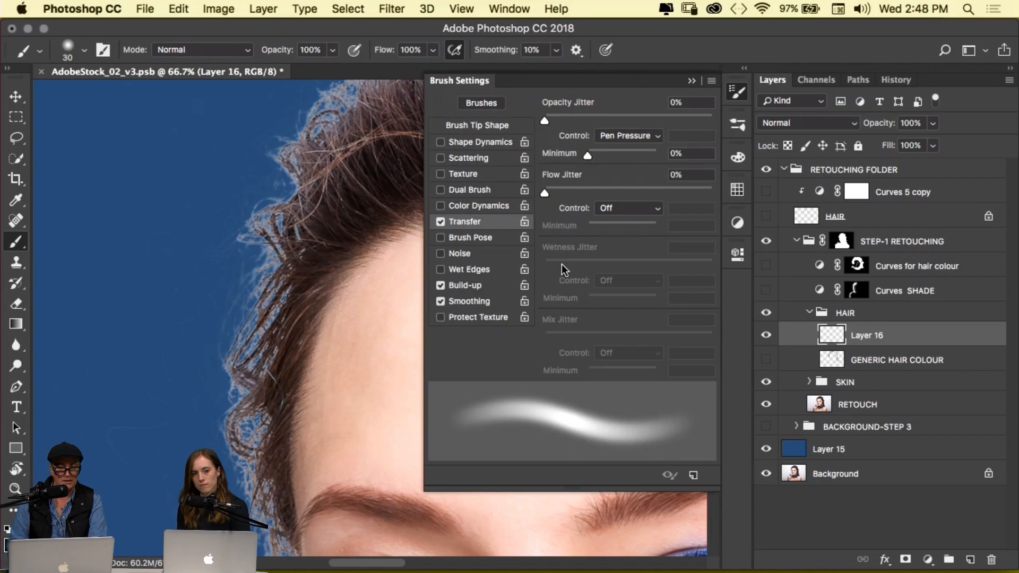
click(485, 125)
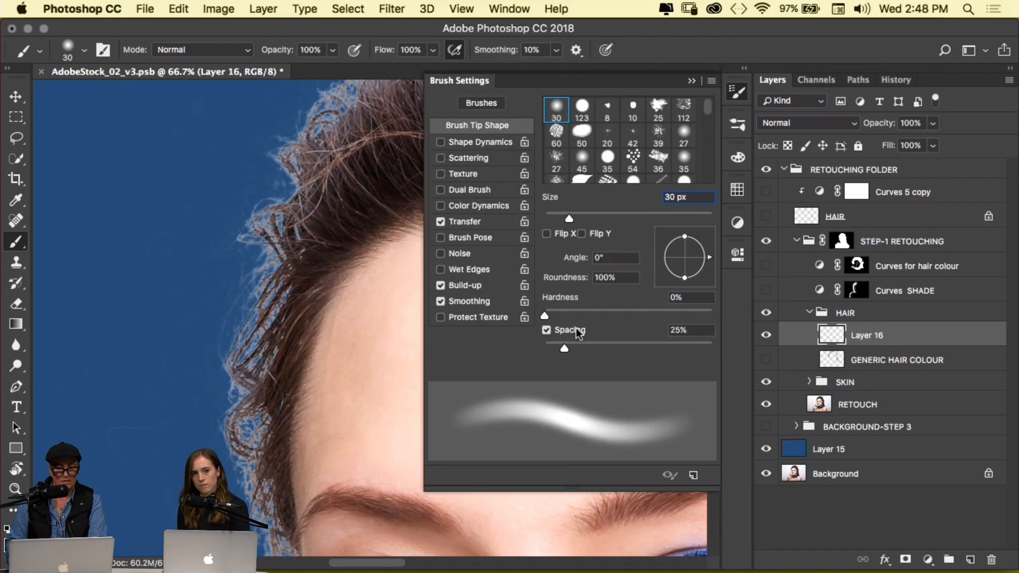
drag(564, 345, 551, 347)
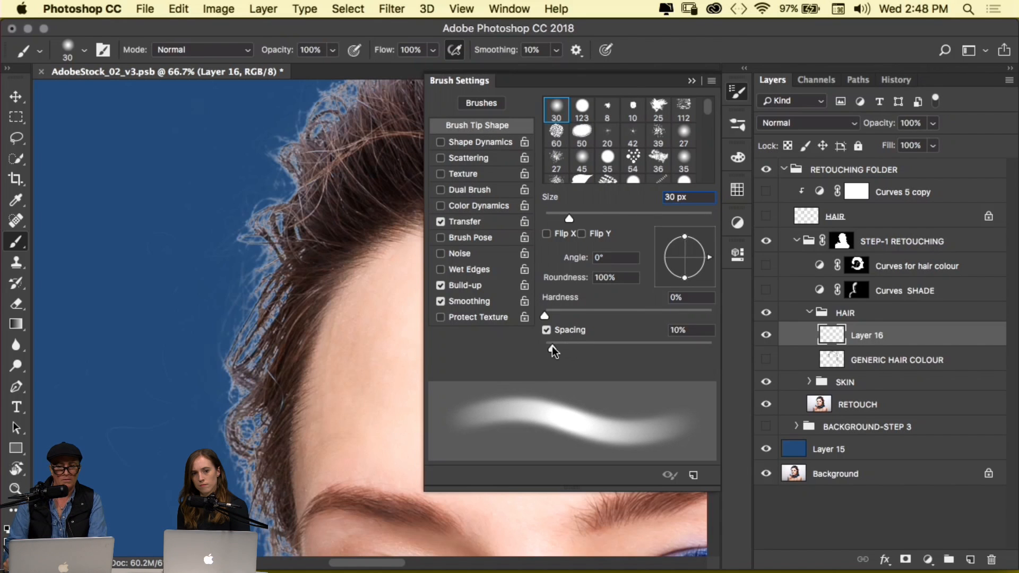
Paint sampled hair colours on Layer 16 over the bluish fringe along the upper-left hair edge, resampling from the neighbouring hair
click(692, 81)
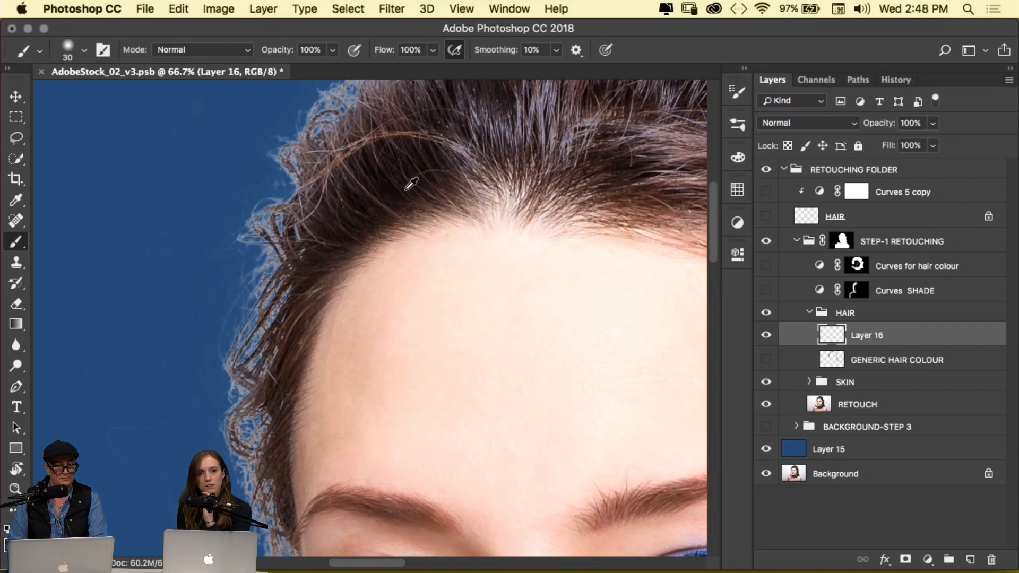
alt+click(311, 158)
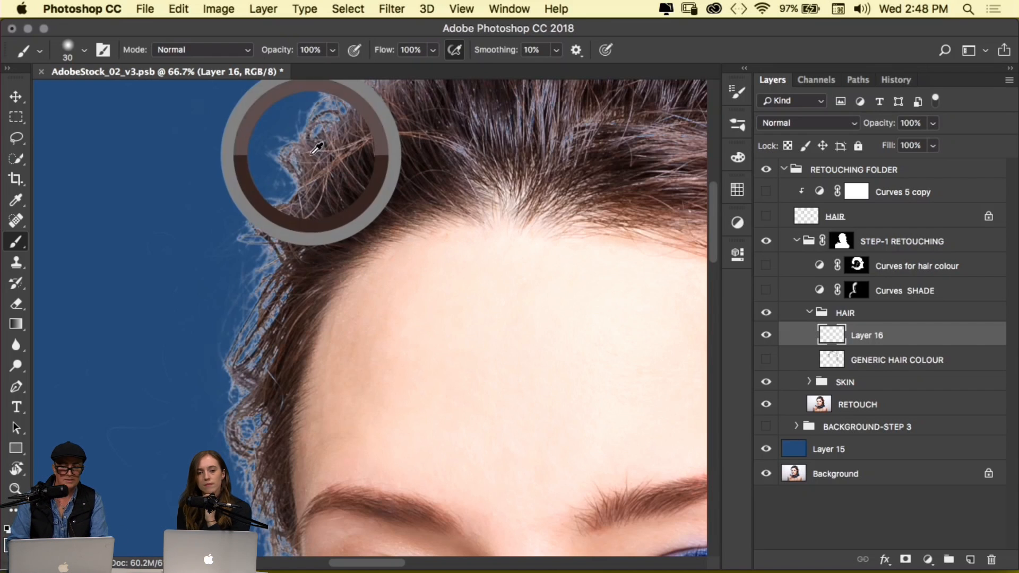
mouse_move(290, 139)
mouse_down()
mouse_move(281, 163)
mouse_move(274, 153)
mouse_move(263, 159)
mouse_move(262, 217)
mouse_move(270, 199)
mouse_move(253, 199)
mouse_move(274, 208)
mouse_move(266, 236)
mouse_move(294, 231)
mouse_move(268, 220)
mouse_move(274, 200)
mouse_move(248, 215)
mouse_move(276, 211)
mouse_move(262, 226)
mouse_move(281, 261)
mouse_move(258, 290)
mouse_up()
alt+click(292, 232)
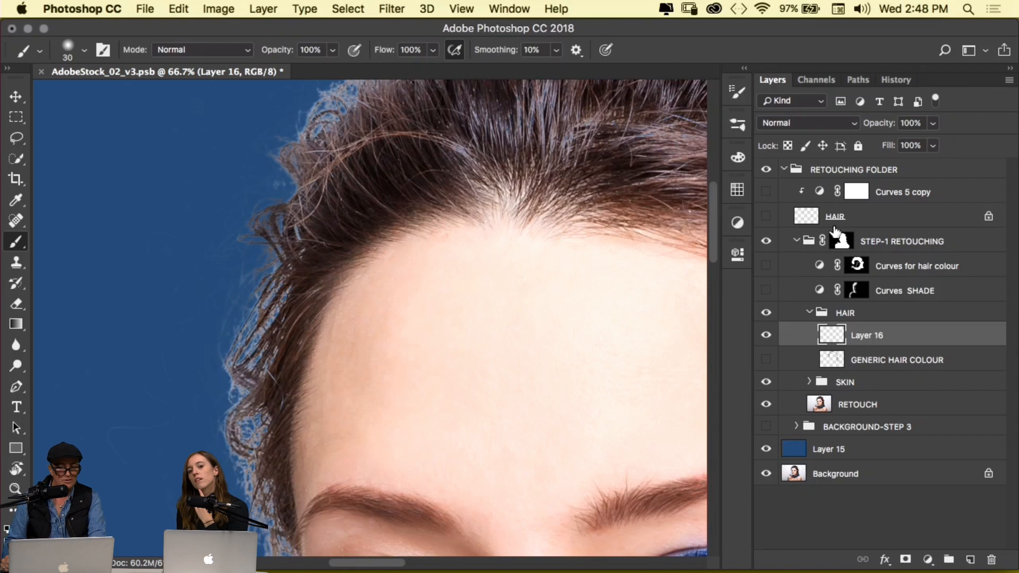
click(843, 246)
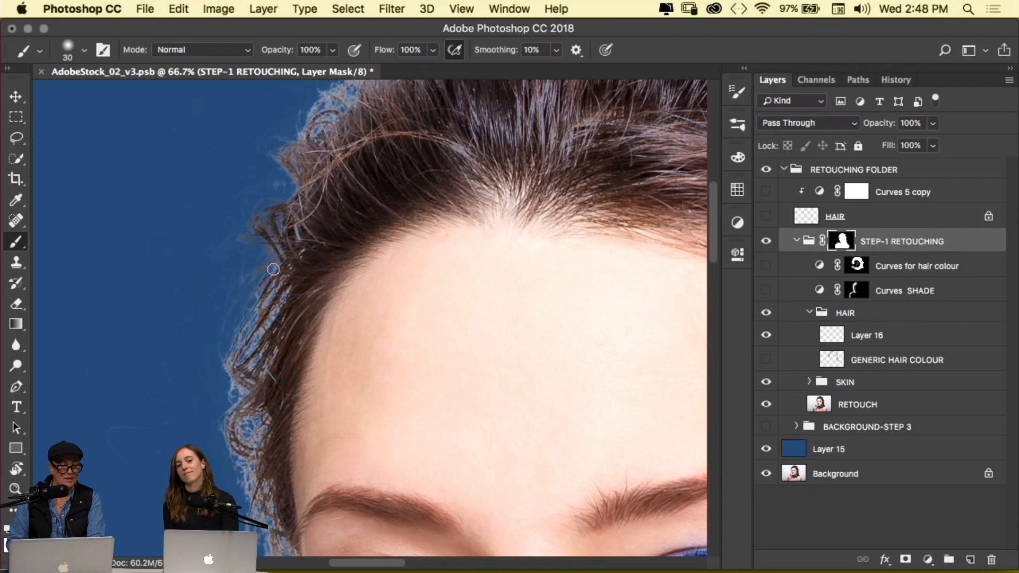
mouse_move(243, 330)
mouse_down()
mouse_move(269, 251)
mouse_move(268, 288)
mouse_up()
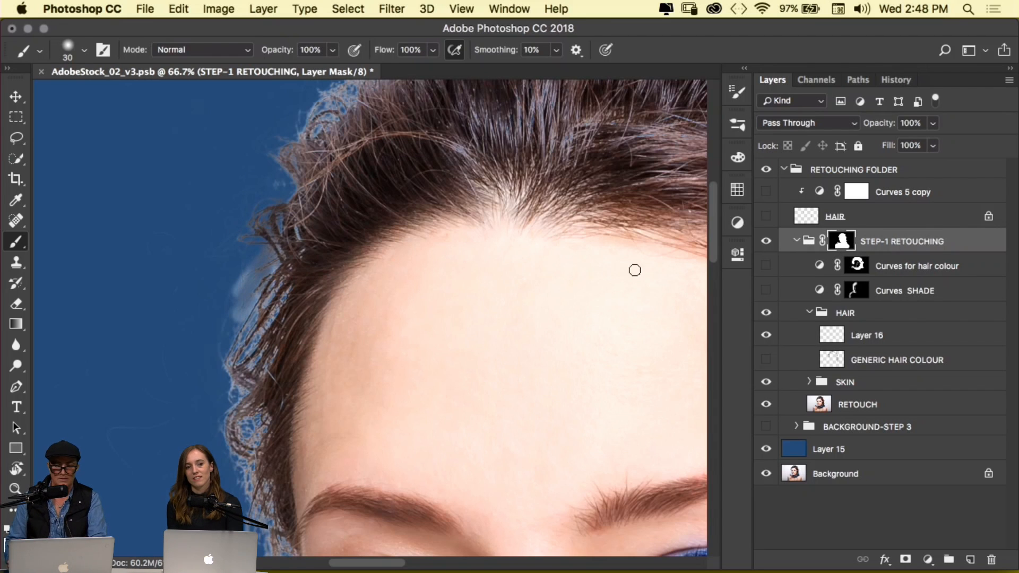
key(super+z)
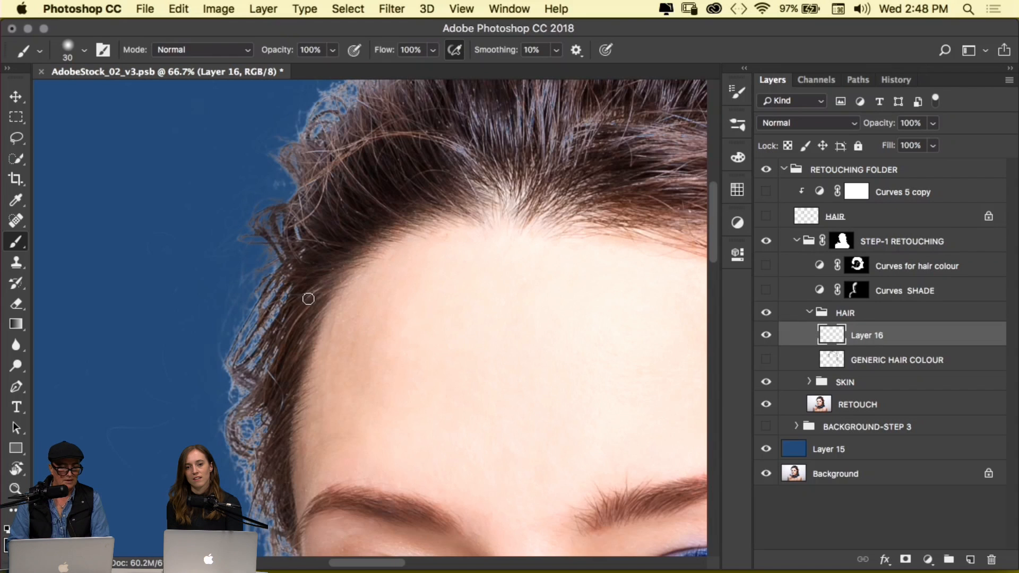
Paint sampled hair colours on Layer 16 over the light fringe down the hair edge beside the left temple and brow
alt+click(303, 268)
mouse_move(287, 276)
mouse_down()
mouse_move(251, 320)
mouse_move(229, 304)
mouse_move(232, 292)
mouse_move(247, 313)
mouse_move(274, 292)
mouse_move(236, 358)
mouse_move(295, 288)
mouse_move(245, 399)
mouse_move(230, 385)
mouse_move(210, 404)
mouse_move(231, 406)
mouse_move(230, 449)
mouse_up()
alt+click(269, 388)
mouse_move(254, 407)
mouse_down()
mouse_move(229, 432)
mouse_move(250, 407)
mouse_up()
alt+click(294, 407)
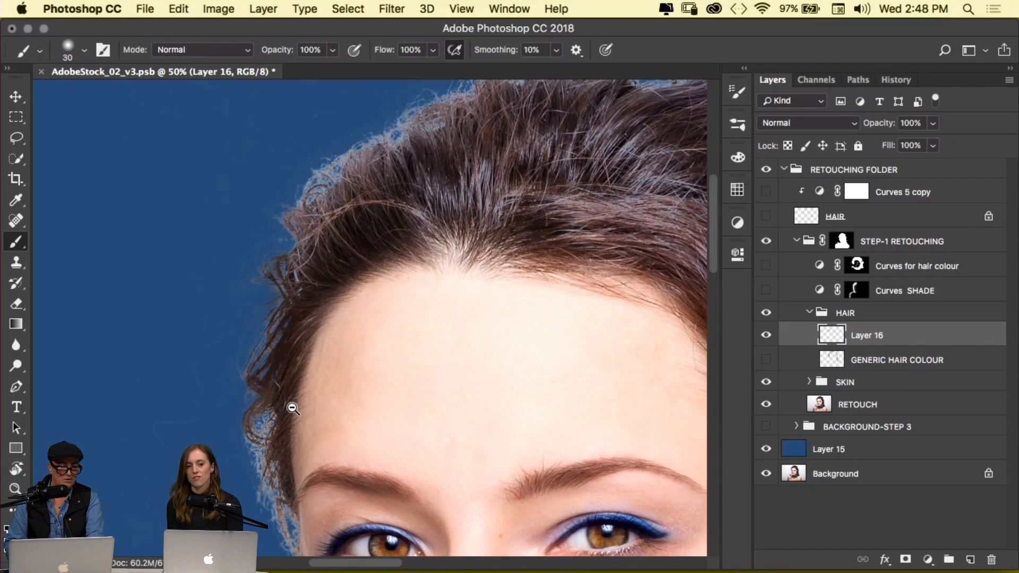
alt+click(291, 405)
scroll(307, 272, down, 3)
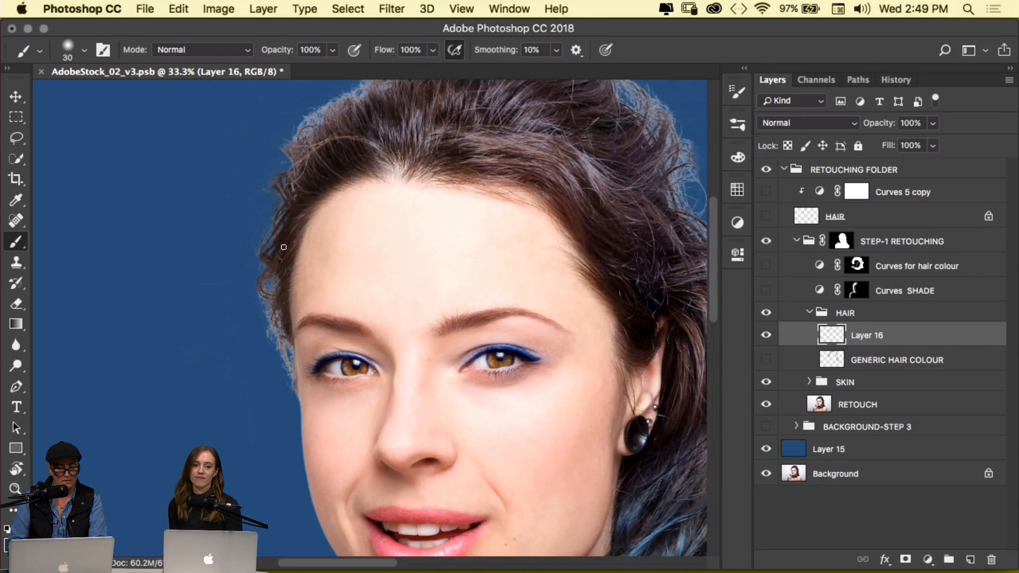
click(278, 266)
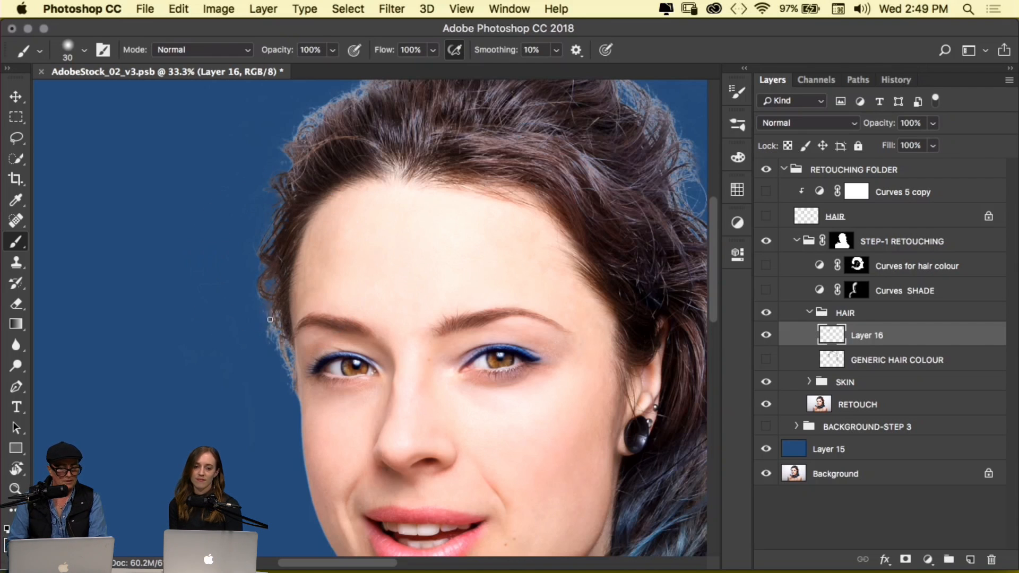
click(283, 289)
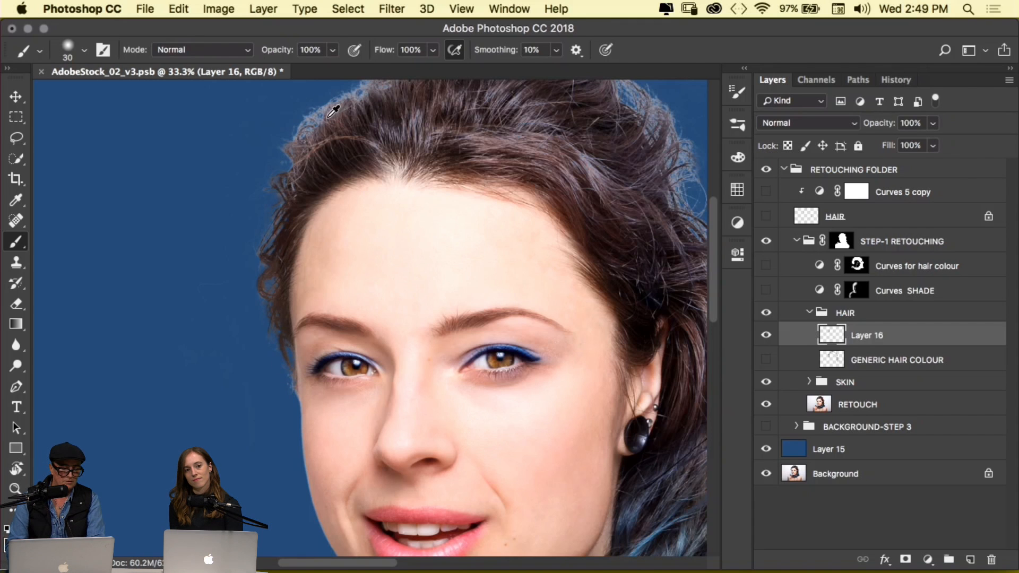
Paint the pale fringe along the left side of the crown on Layer 16 with colours sampled from the nearby hair
drag(363, 199, 337, 336)
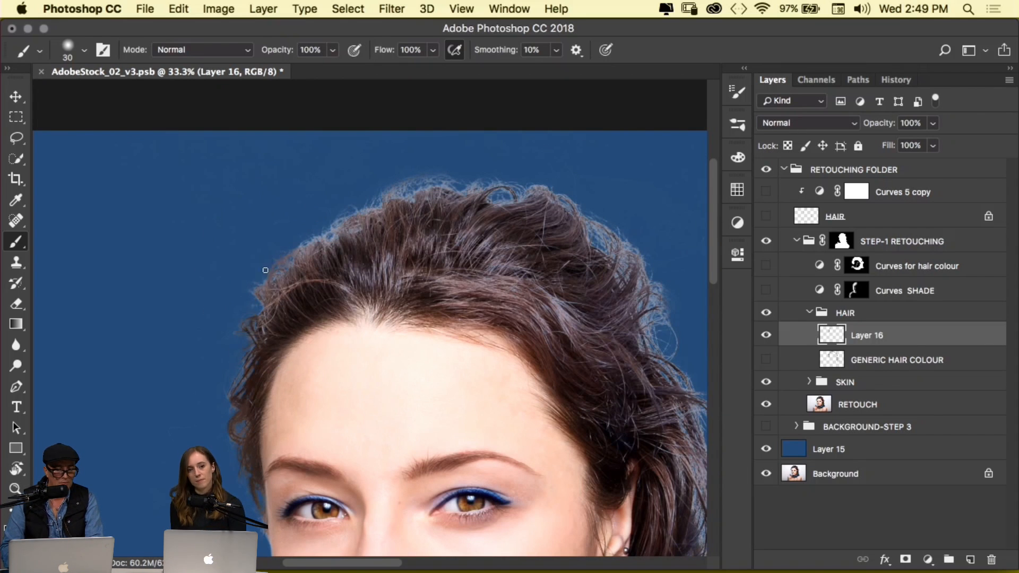
alt+click(315, 259)
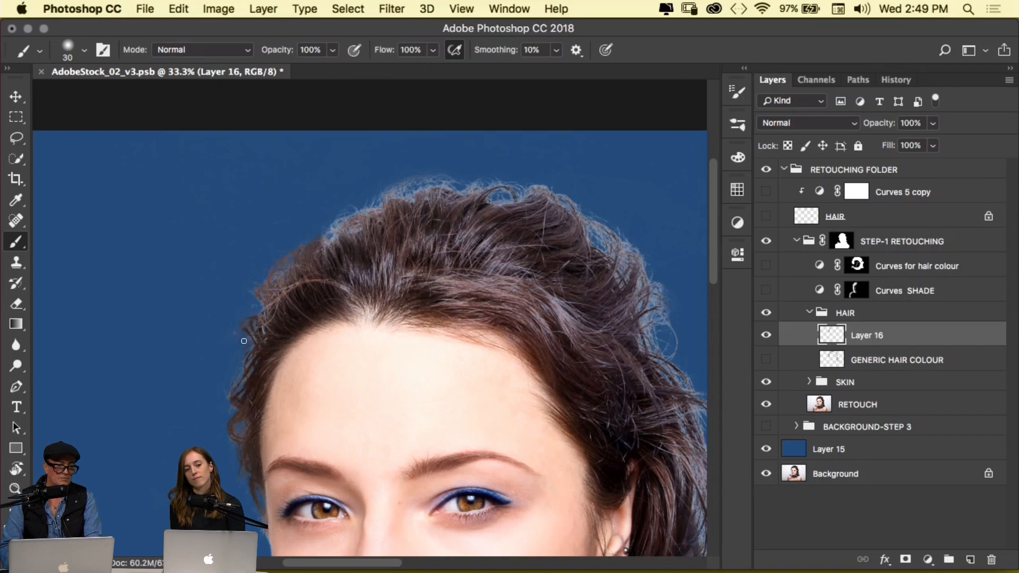
alt+click(347, 247)
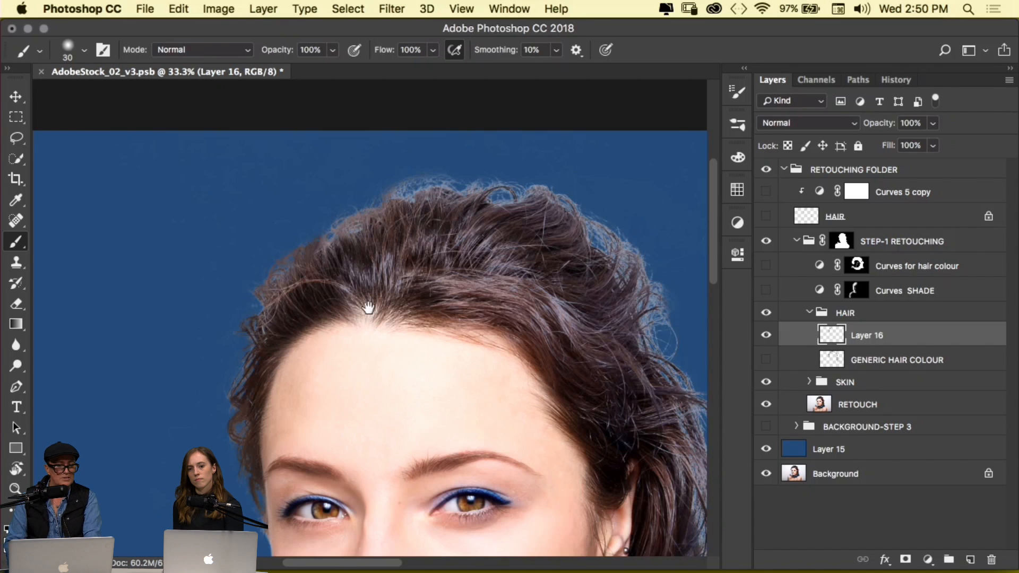
scroll(382, 276, down, 5)
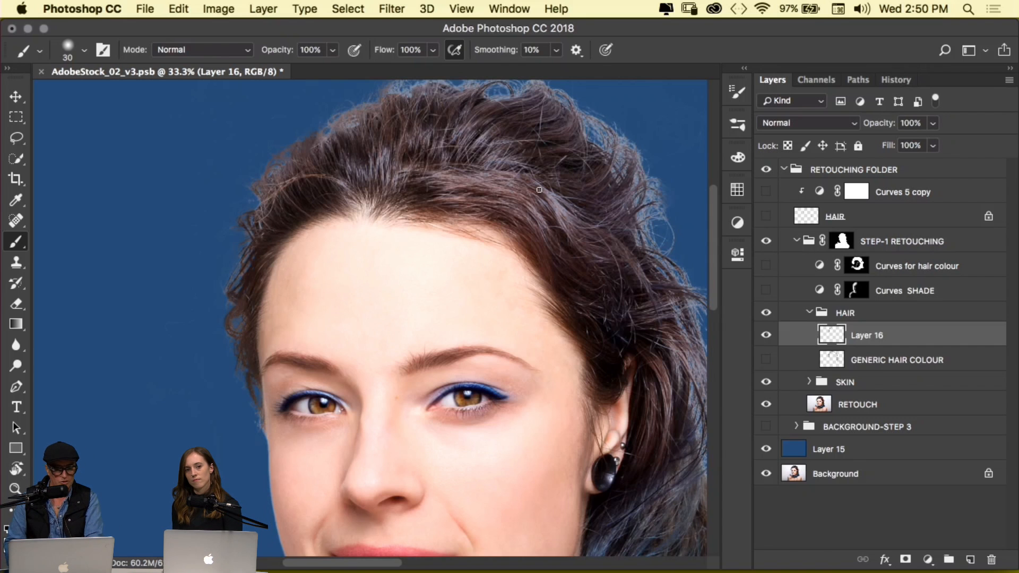
Show the GENERIC HAIR COLOUR layer and hide Layer 16, comparing the hair edge with Layer 16 on and off
scroll(477, 229, up, 5)
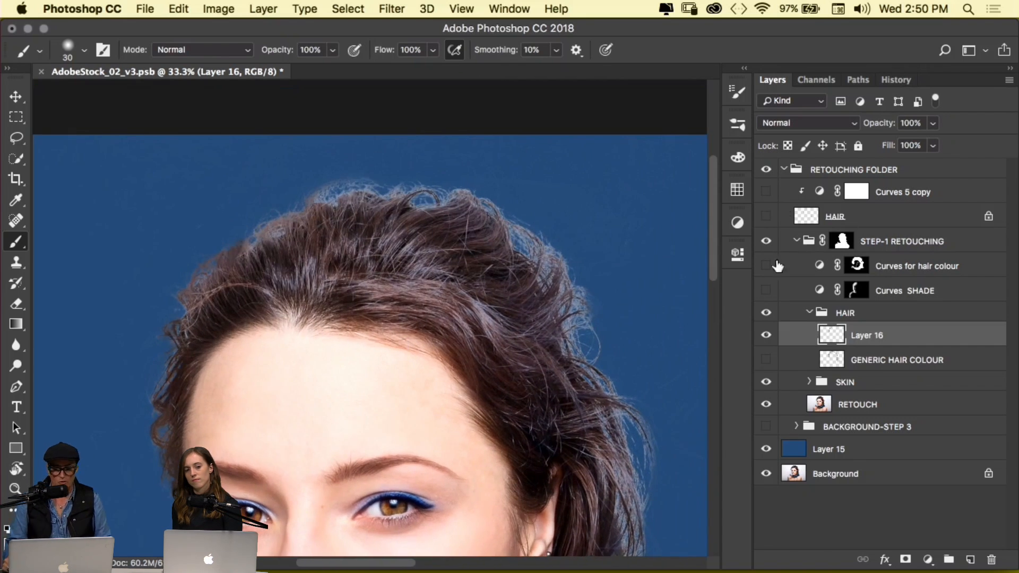
click(766, 335)
click(766, 359)
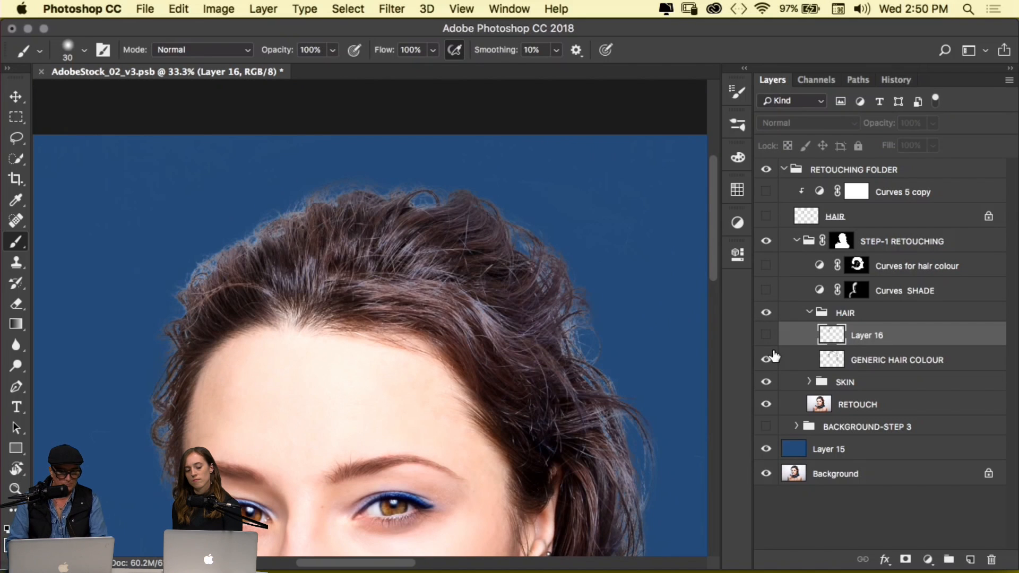
drag(417, 335, 442, 239)
click(765, 336)
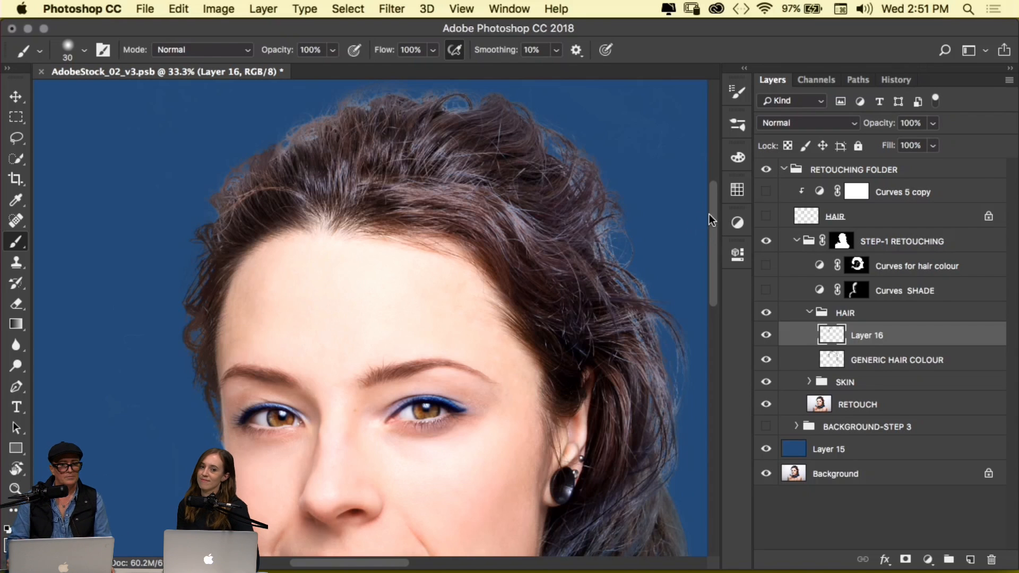
click(766, 334)
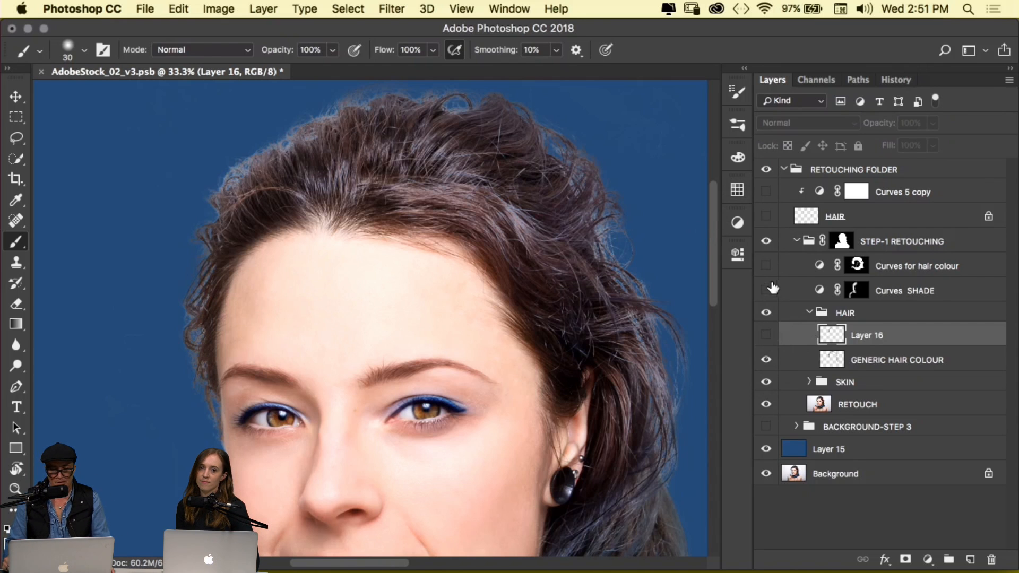
Hide the blue Layer 15 and show BACKGROUND-STEP 3, comparing the whole portrait with and without the grey backdrop
click(766, 449)
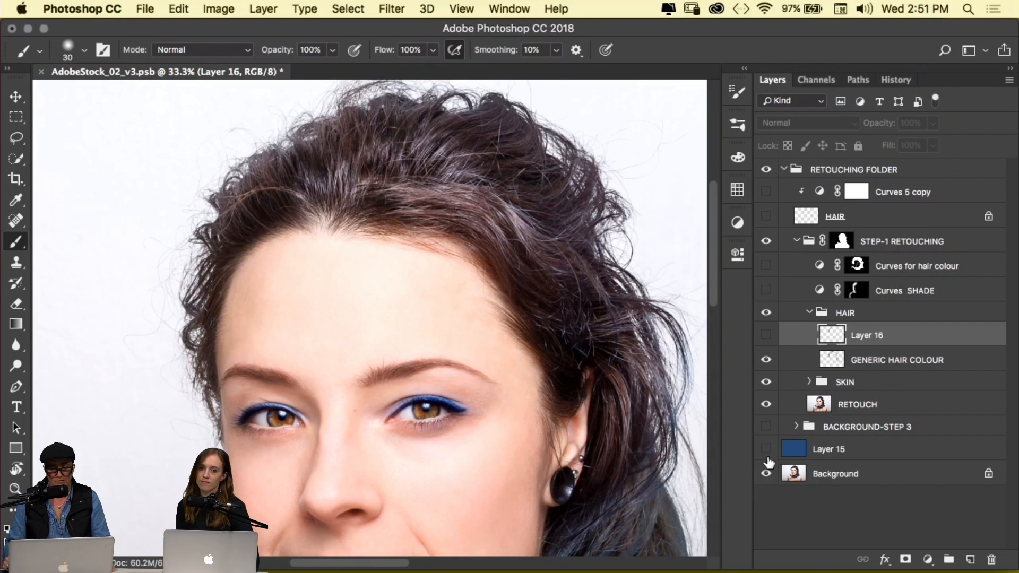
click(766, 427)
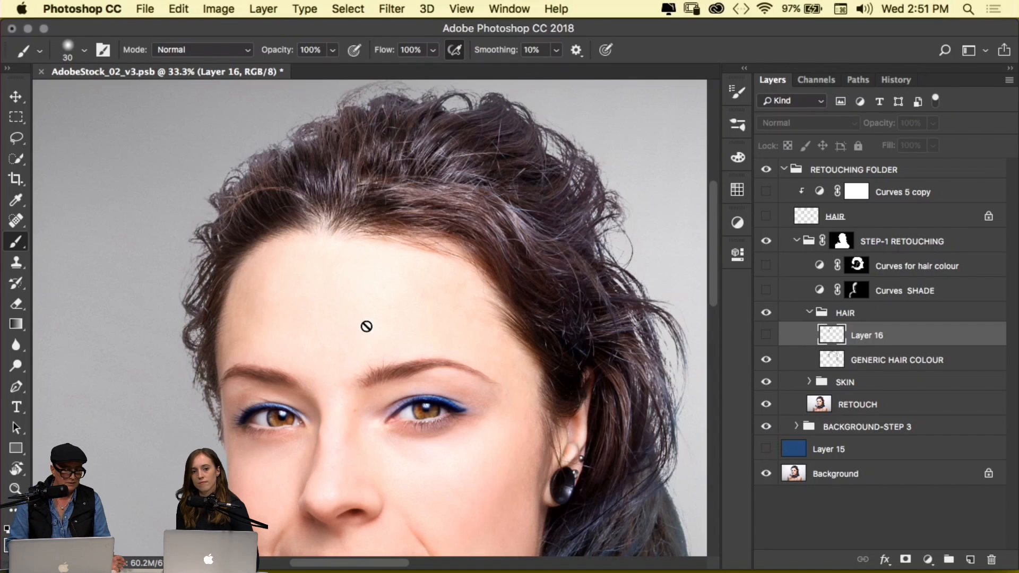
alt+click(375, 356)
alt+click(376, 356)
drag(388, 381, 391, 240)
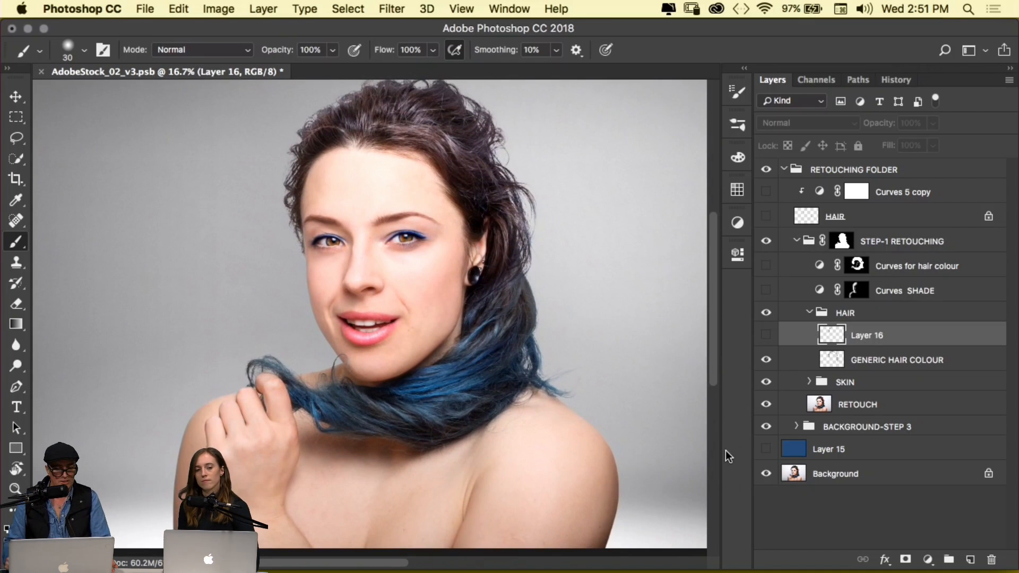
click(766, 428)
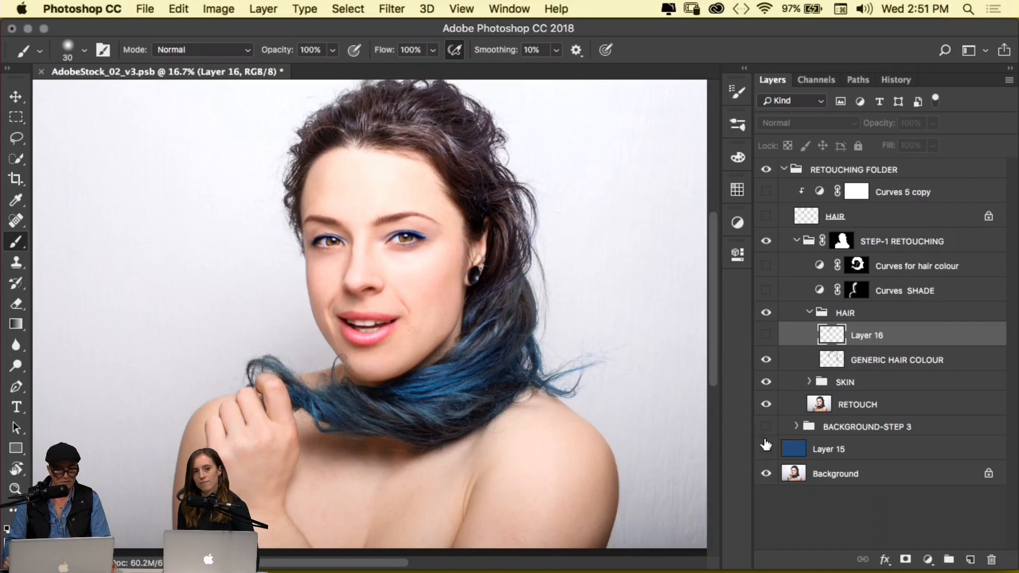
drag(484, 376, 500, 354)
click(765, 428)
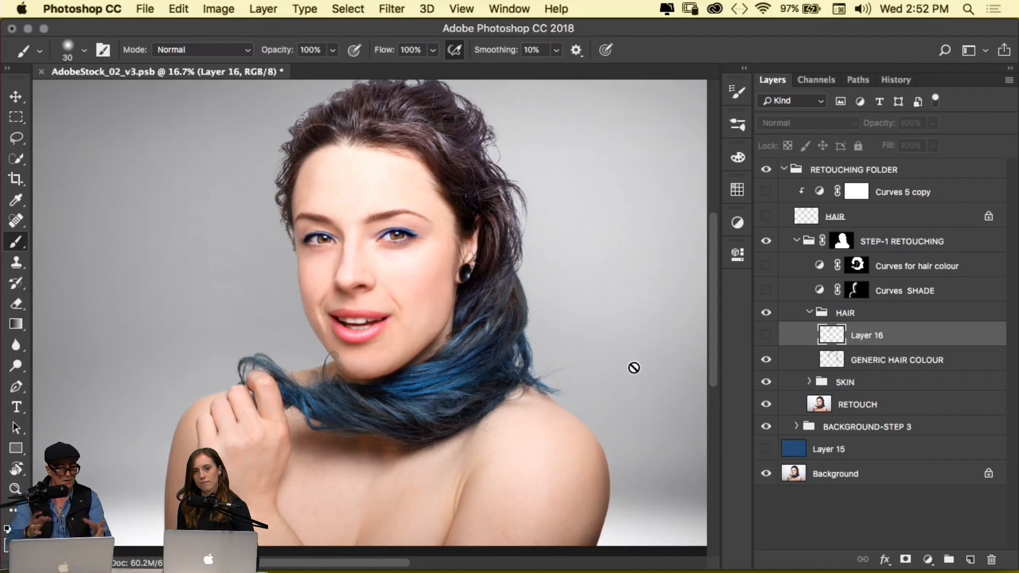
Examine the hair edge against the grey backdrop at 66.7%, from the crown down the right side to the earring
super+click(463, 215)
drag(431, 289, 474, 500)
super+click(467, 281)
super+click(467, 280)
drag(470, 288, 444, 226)
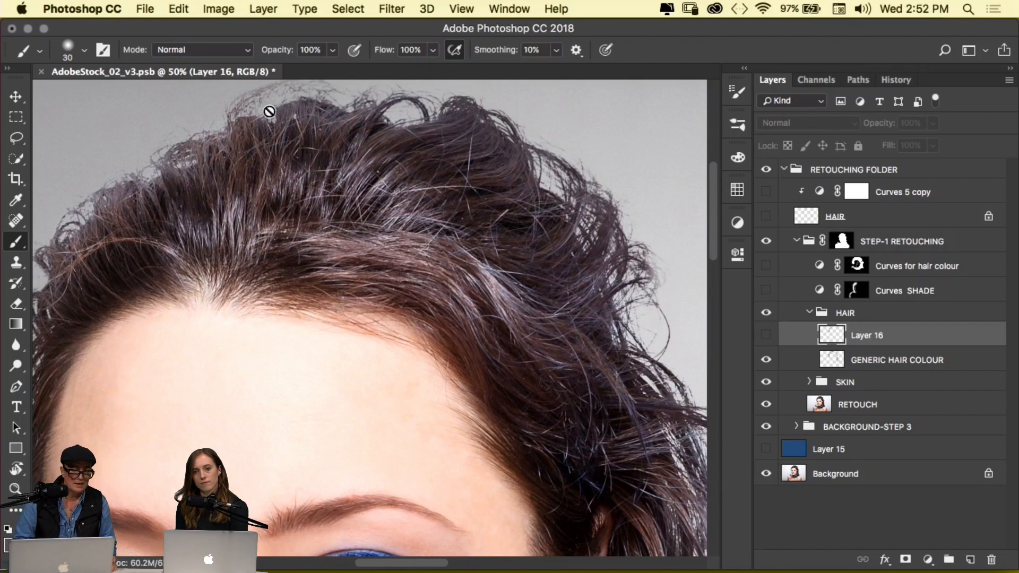
super+click(391, 240)
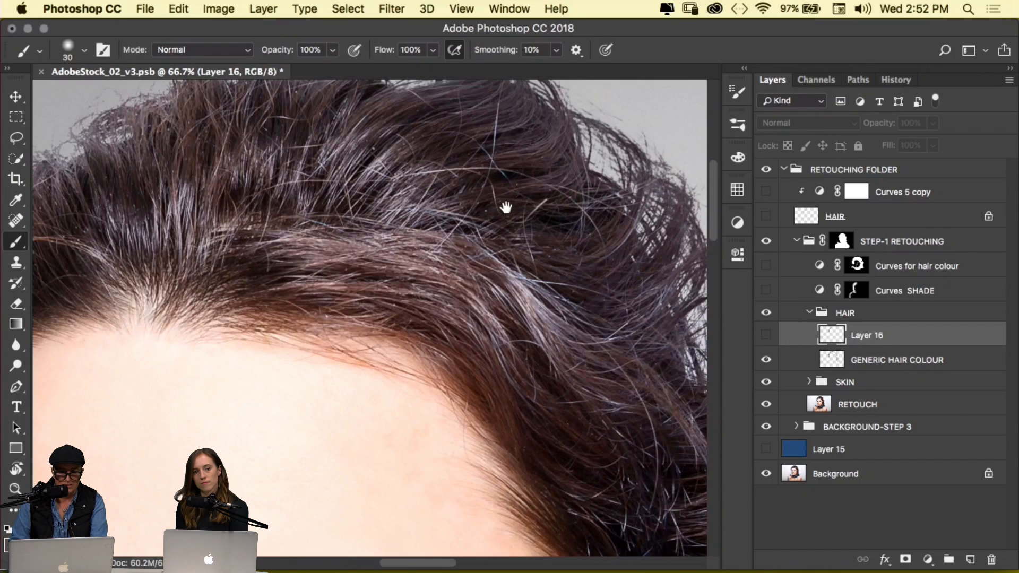
drag(506, 204, 337, 232)
drag(549, 409, 492, 287)
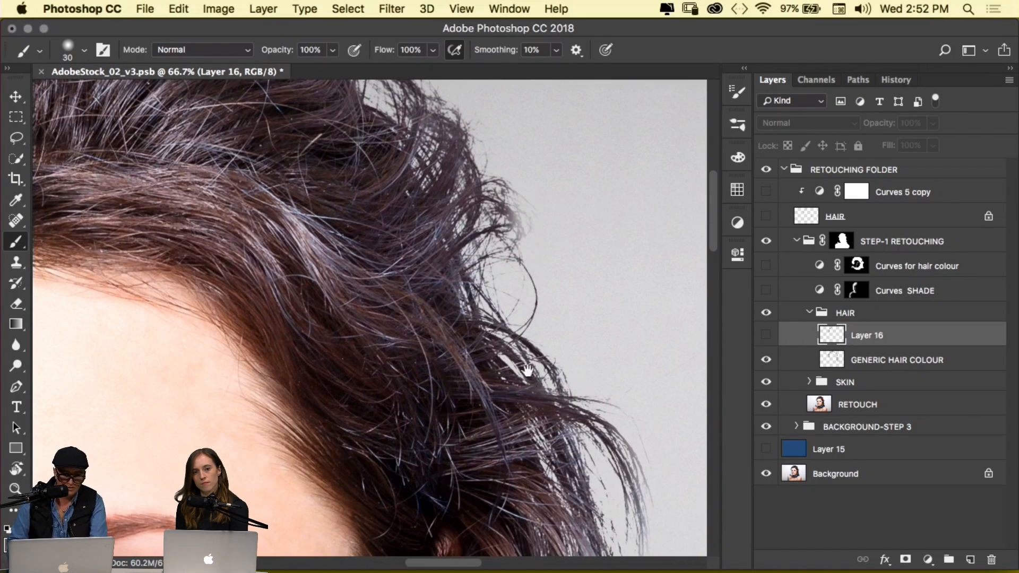
drag(529, 371, 480, 218)
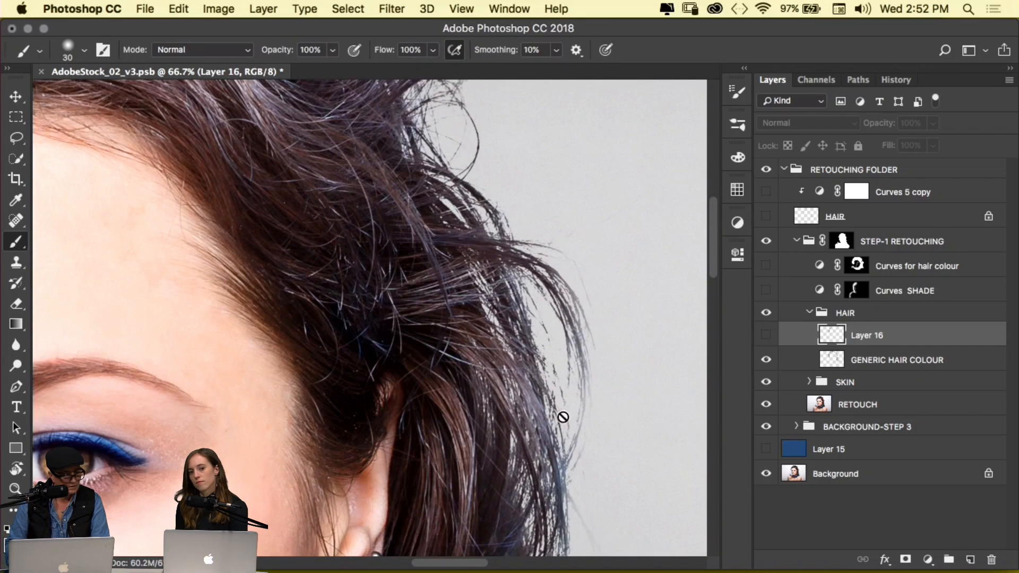
drag(551, 391, 460, 171)
drag(498, 275, 531, 121)
drag(567, 390, 700, 441)
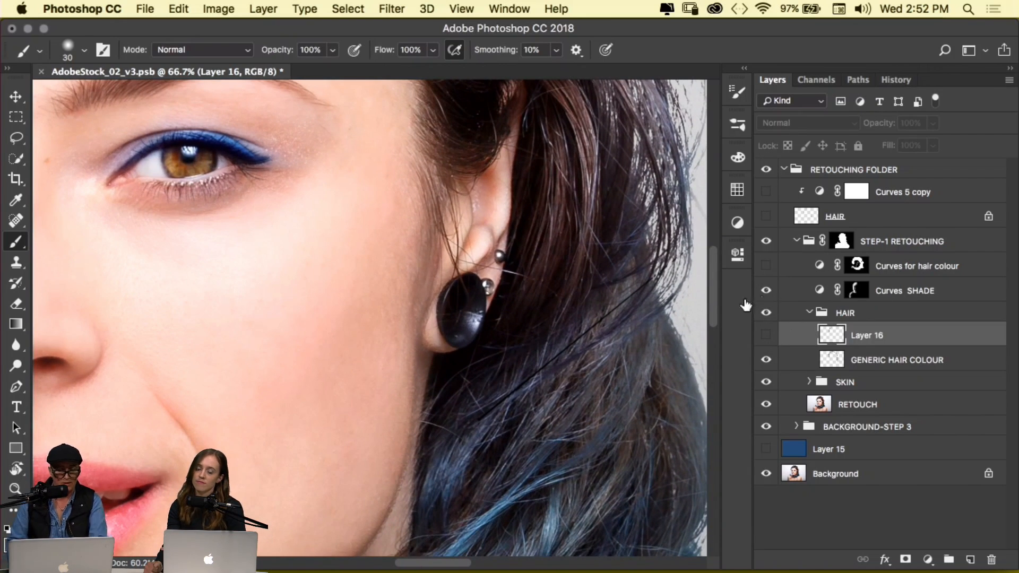
Show the Curves SHADE and Curves for hair colour adjustments in STEP-1 RETOUCHING and review the recoloured hair
alt+click(445, 316)
alt+click(478, 302)
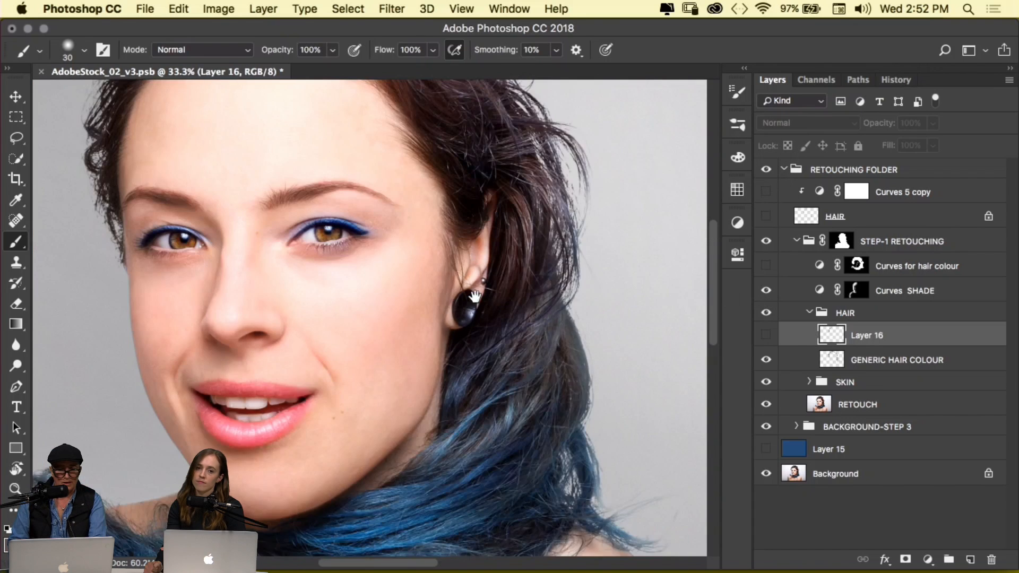
drag(478, 302, 618, 391)
alt+click(611, 346)
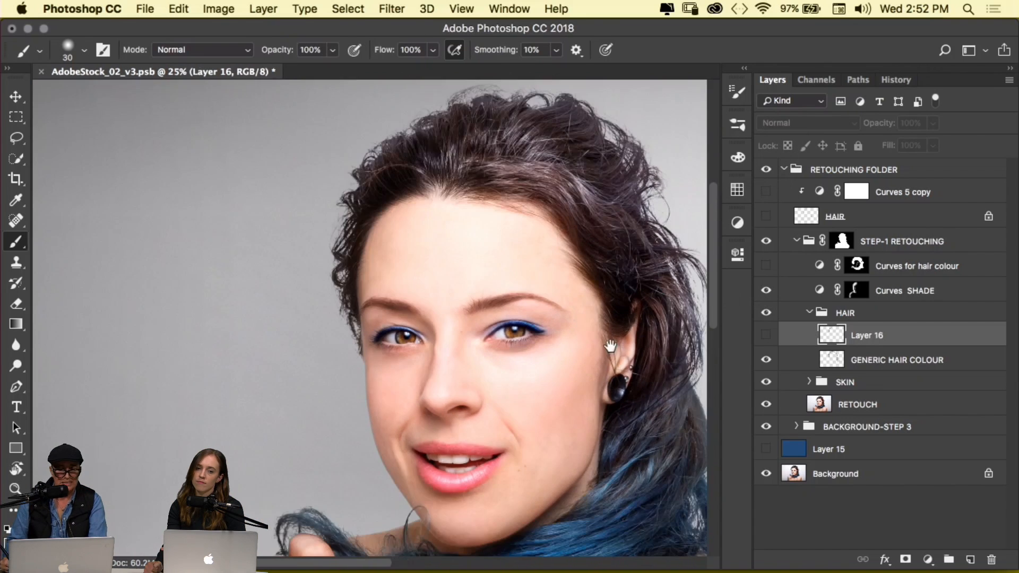
click(766, 265)
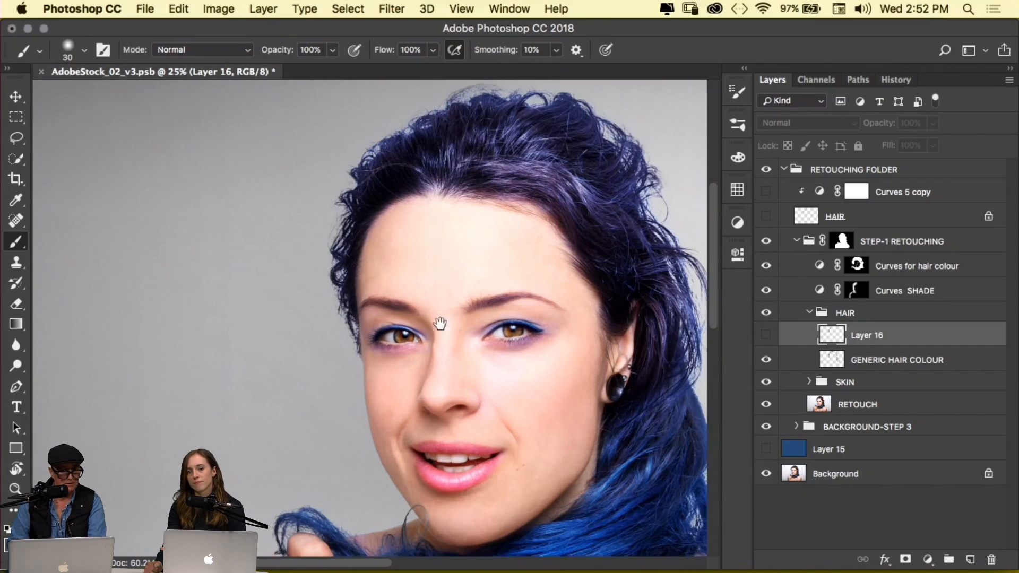
drag(433, 334, 335, 271)
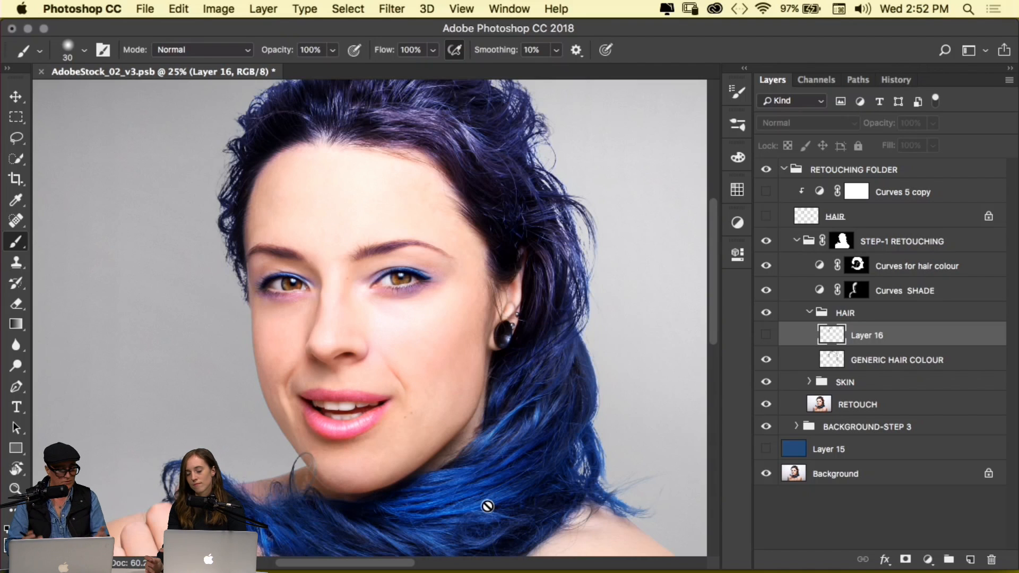
scroll(482, 327, up, 3)
scroll(482, 327, left, 2)
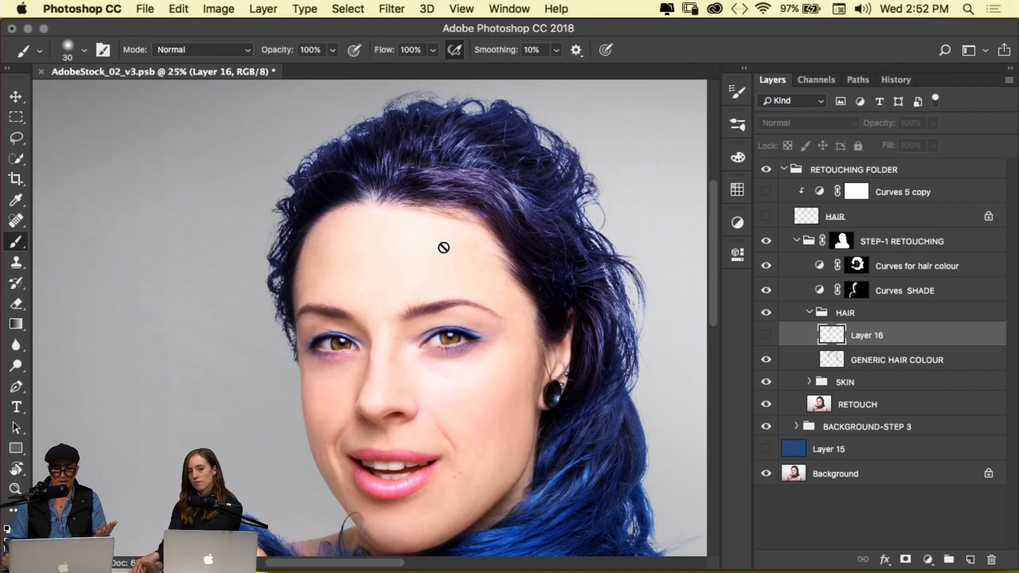
Select the STEP-1 RETOUCHING group itself rather than its mask, and inspect the hairline at 33.3%
click(849, 242)
click(878, 242)
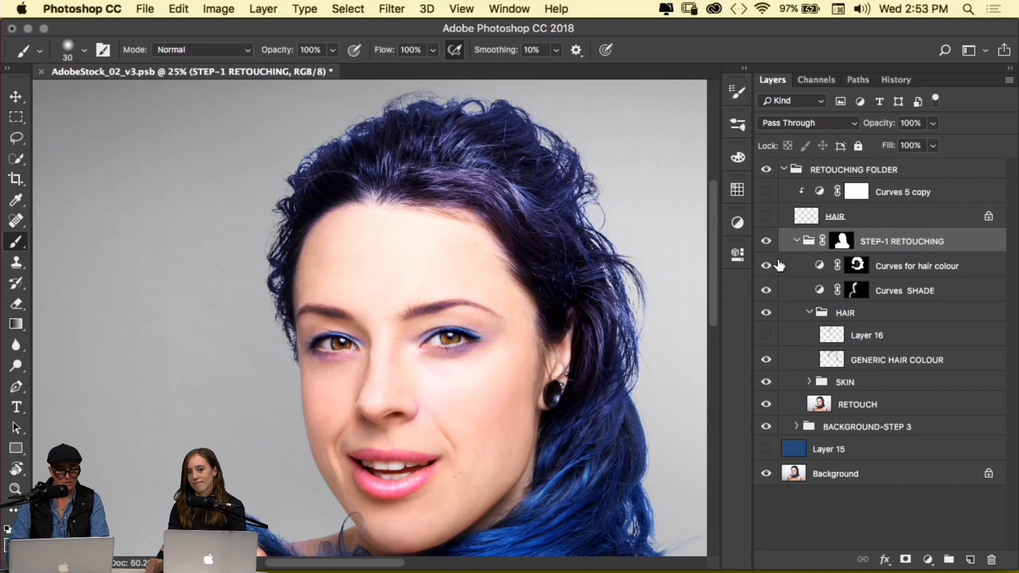
key(super+space)
super+click(439, 196)
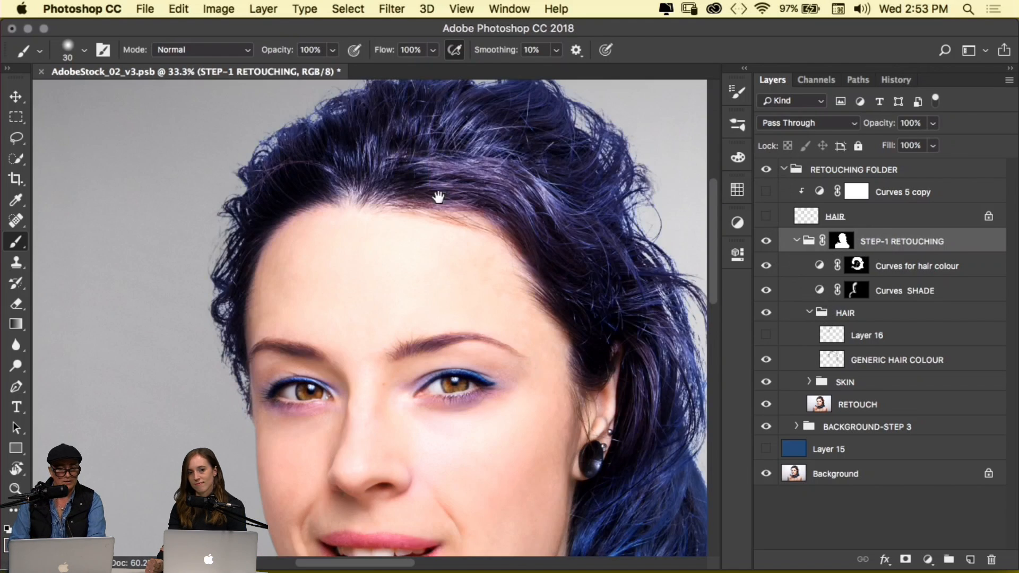
Examine the recoloured hair edge at 66.7%, from the crown down to the curls on the left side of the forehead
drag(438, 196, 425, 323)
super+click(455, 262)
super+click(454, 264)
drag(452, 265, 350, 353)
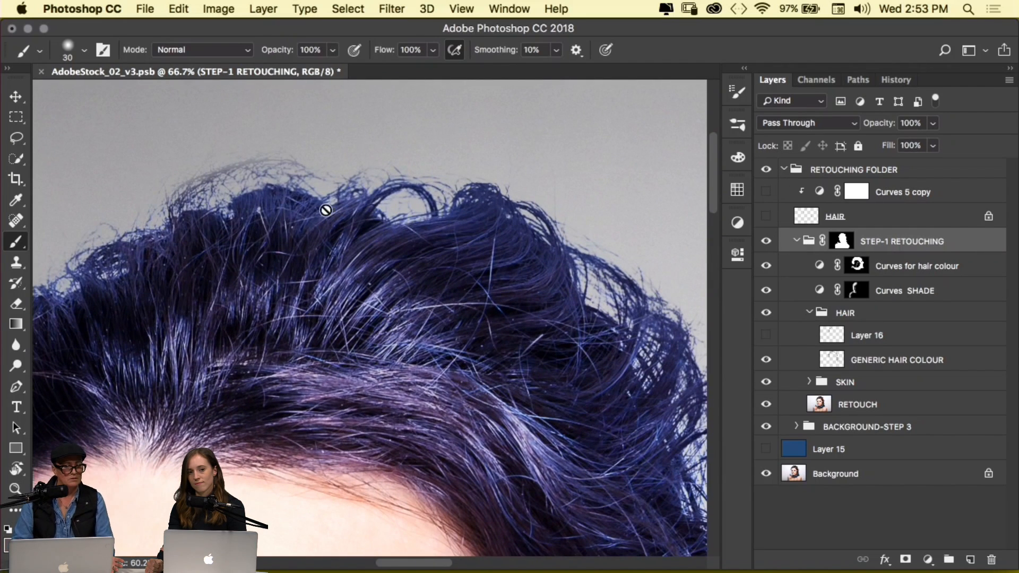
mouse_move(375, 209)
mouse_down()
mouse_move(402, 224)
mouse_move(448, 227)
mouse_up()
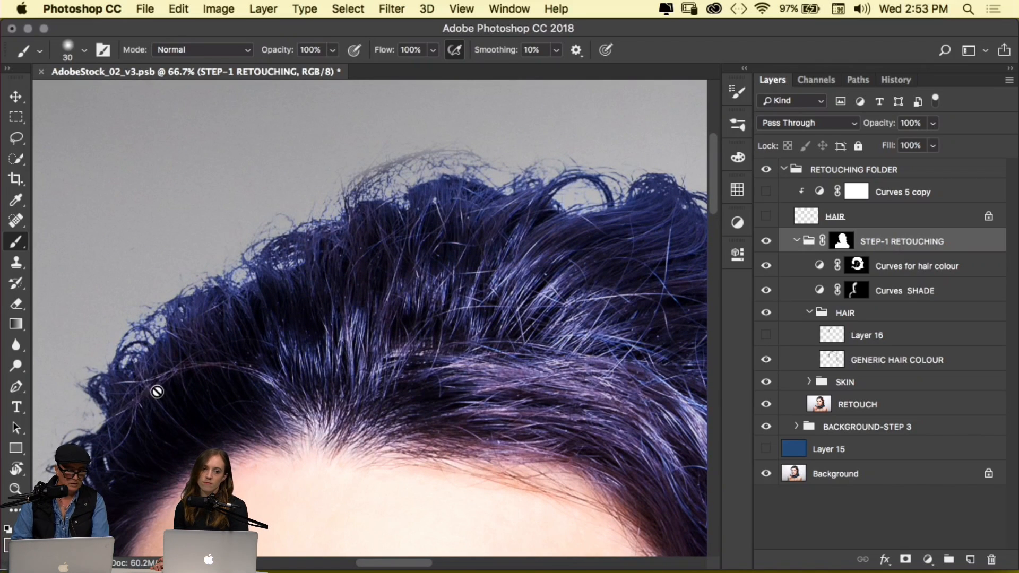
drag(169, 395, 381, 234)
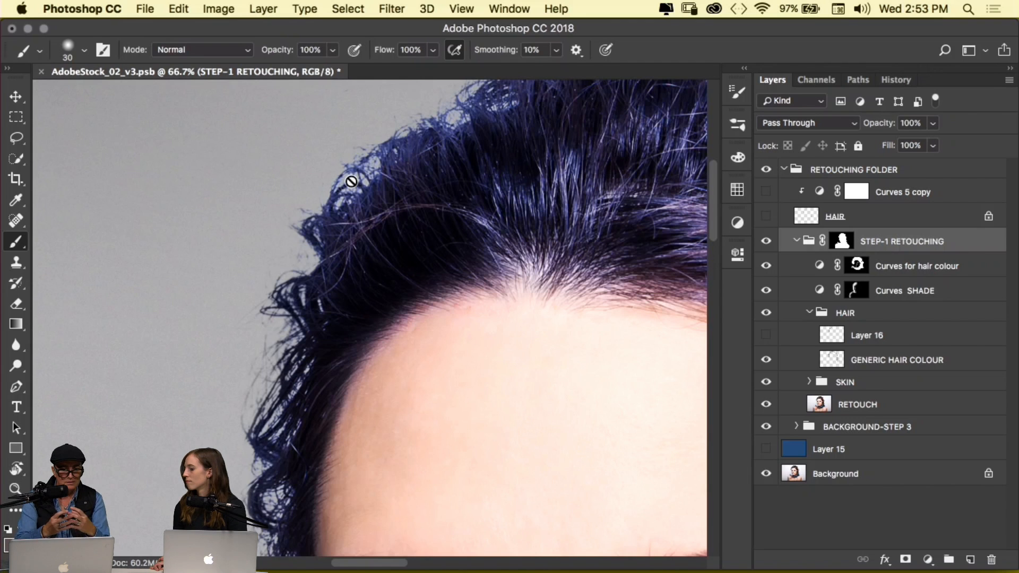
Show the HAIR layer and its clipped Curves 5 copy adjustment, and review the flyaway strands along the hairline
click(767, 217)
click(767, 192)
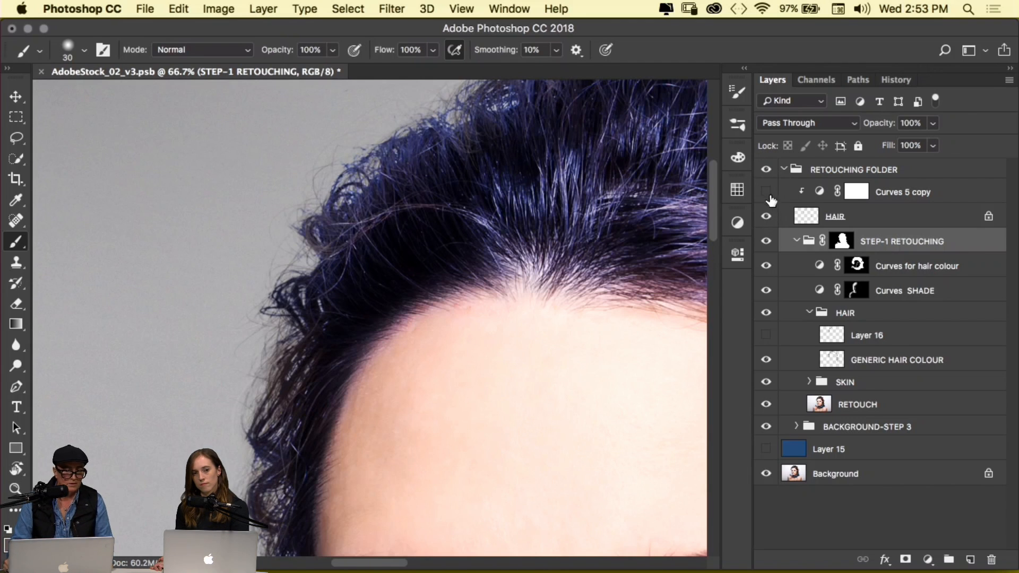
drag(523, 227, 255, 290)
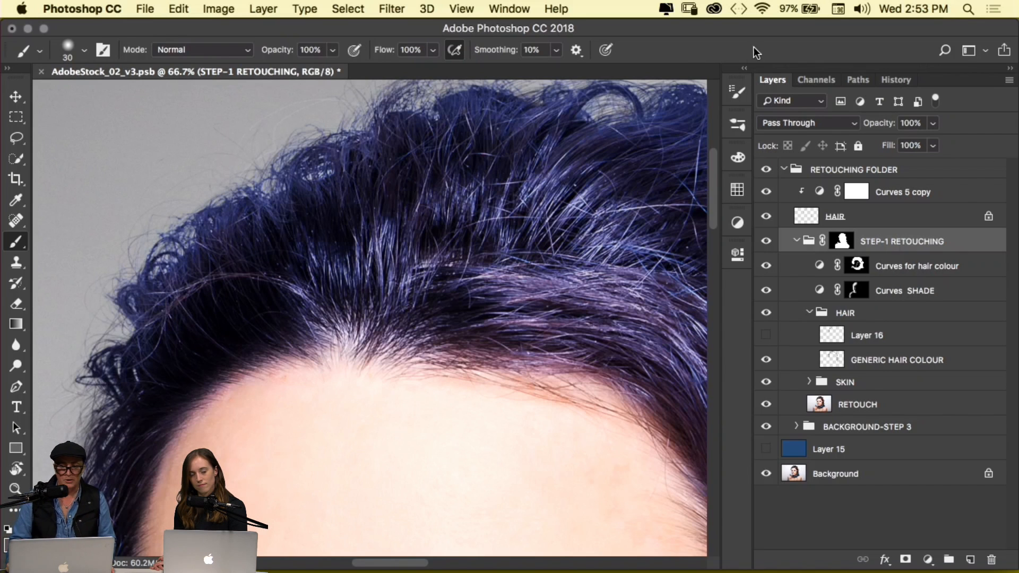
Set up a soft round brush tip at 3 px with 0% hardness, 25% spacing and 20% flow
click(730, 95)
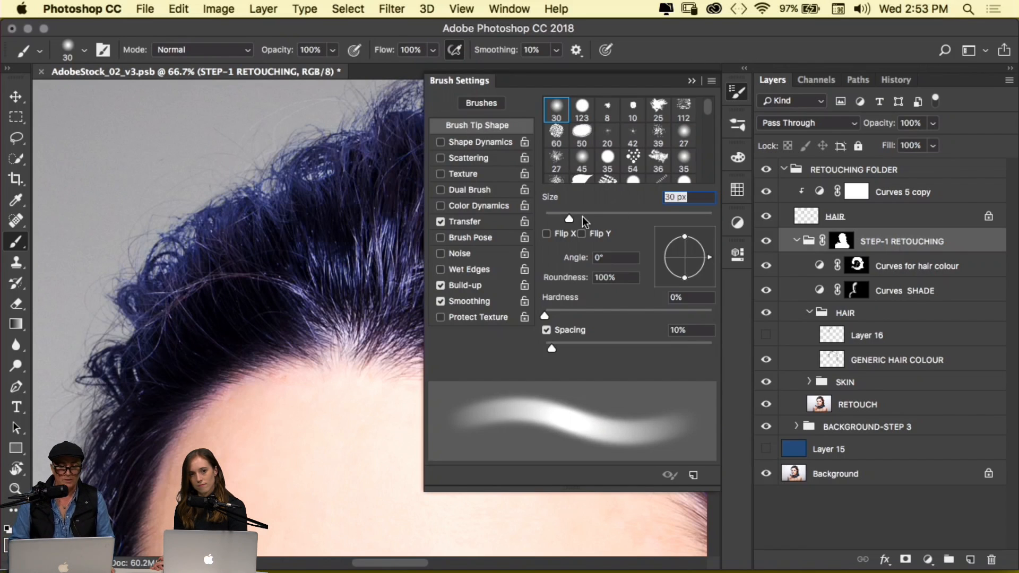
drag(582, 217, 551, 214)
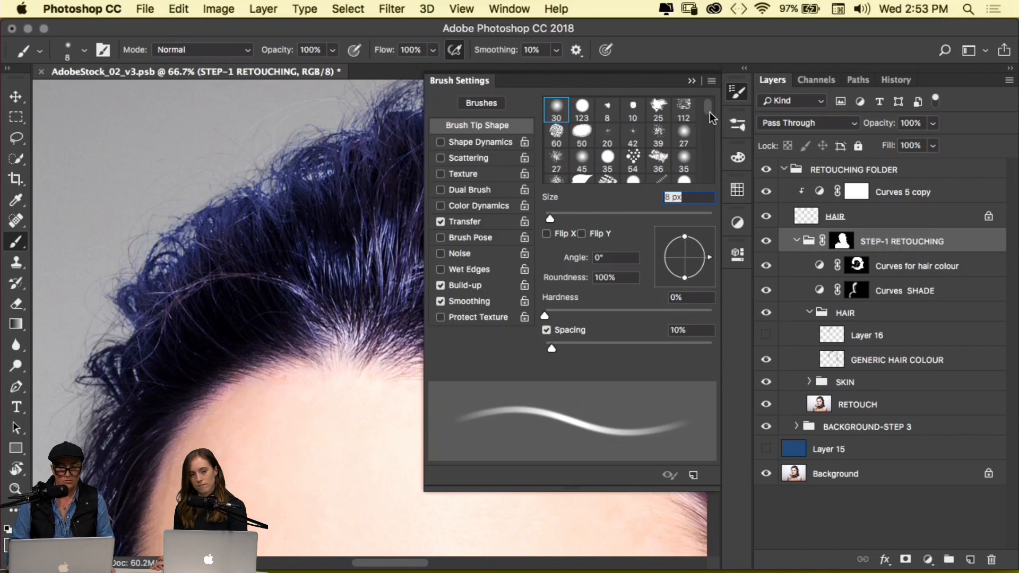
click(556, 111)
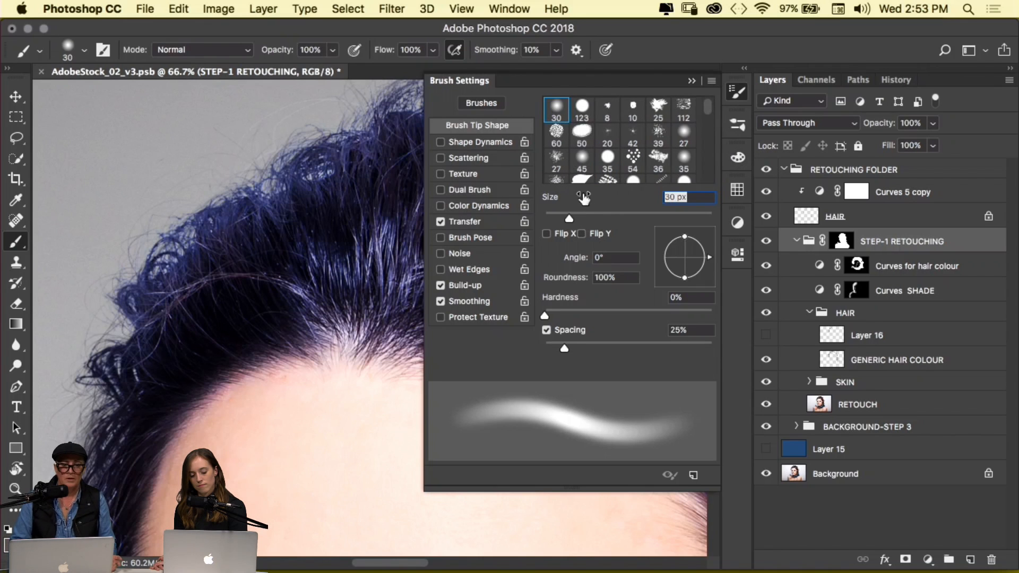
drag(570, 219, 546, 224)
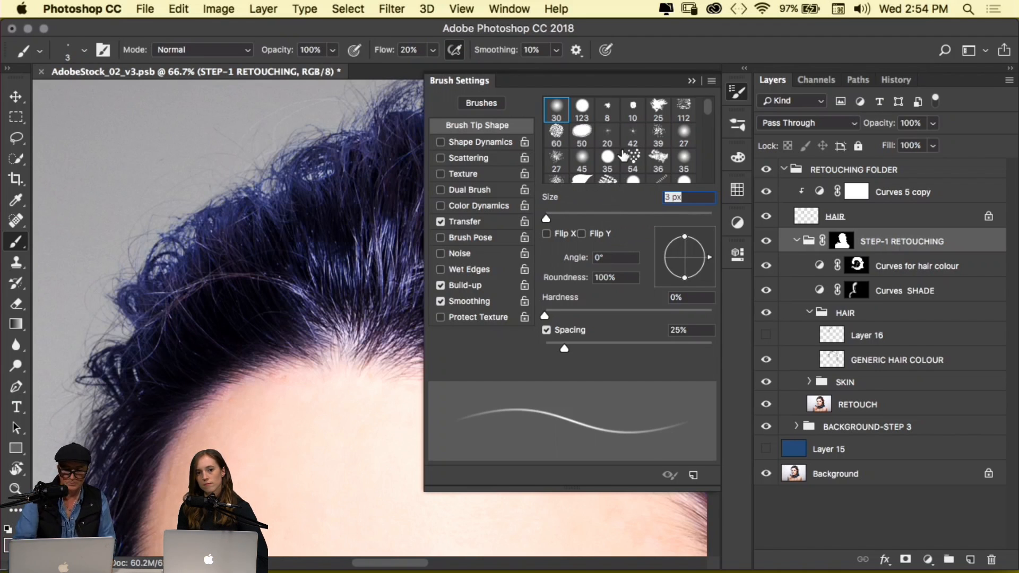
Enable Shape Dynamics for the brush and set its roundness jitter to 44%
click(452, 143)
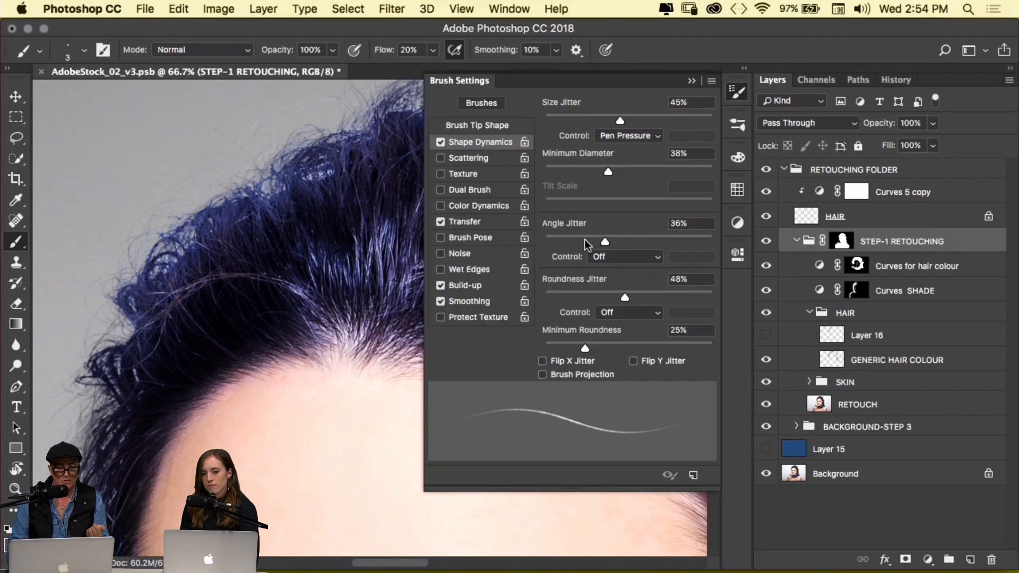
mouse_move(624, 298)
mouse_down()
mouse_move(594, 304)
mouse_move(619, 308)
mouse_up()
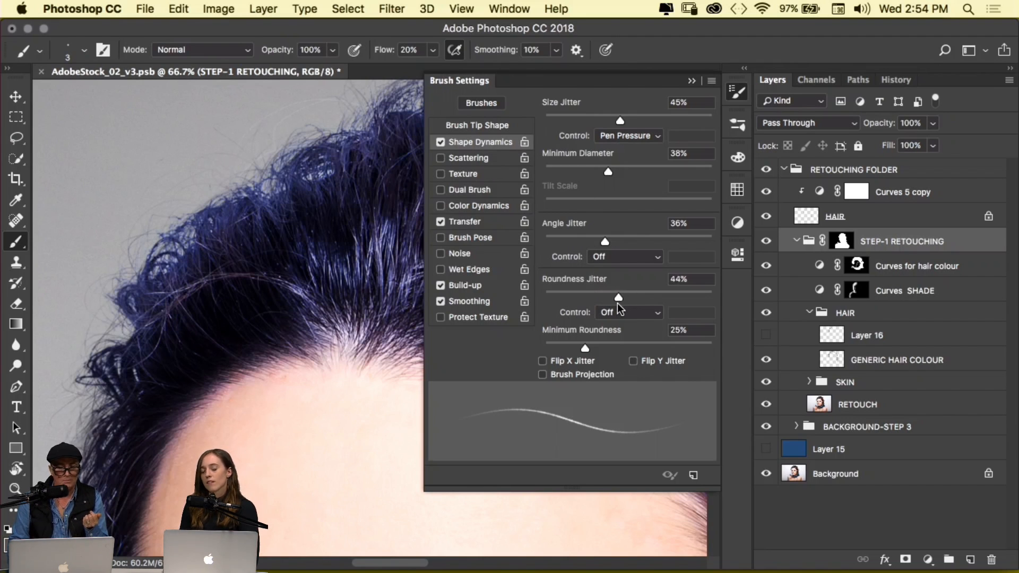
click(491, 127)
click(691, 81)
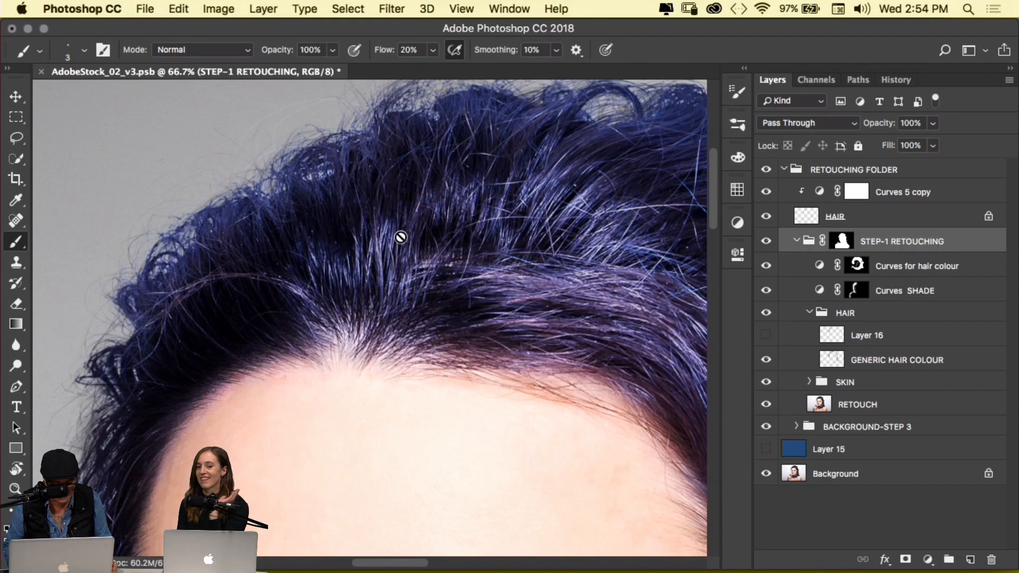
Select the painted HAIR layer above STEP-1 RETOUCHING and hide Curves 5 copy, Curves for hair colour and Curves SHADE
click(806, 223)
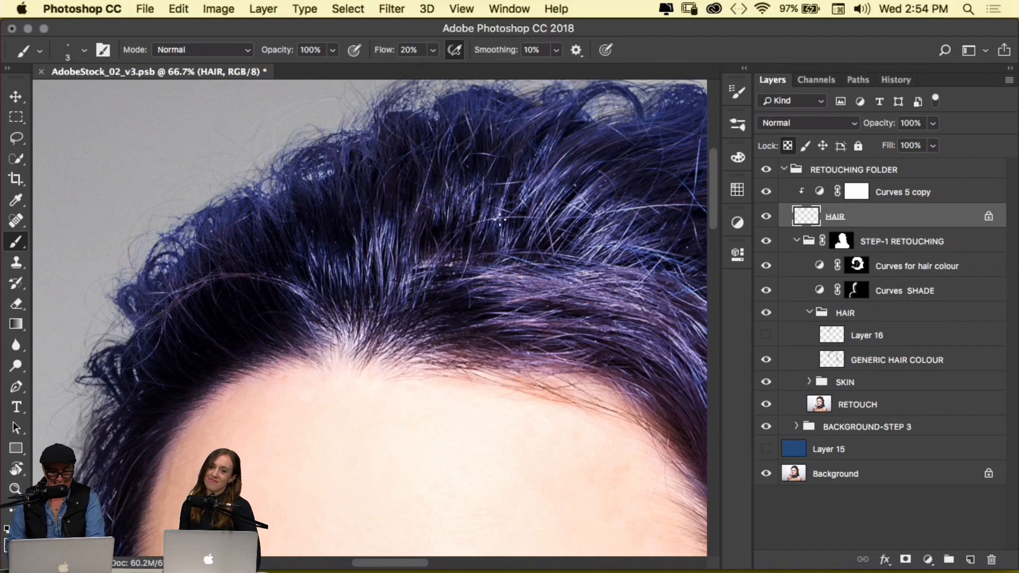
click(766, 193)
click(765, 266)
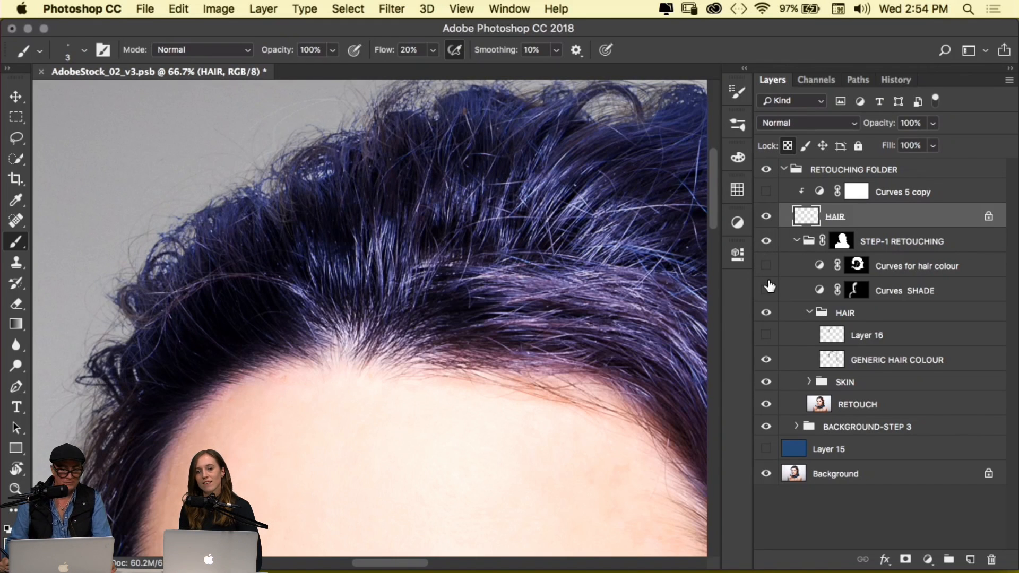
click(766, 290)
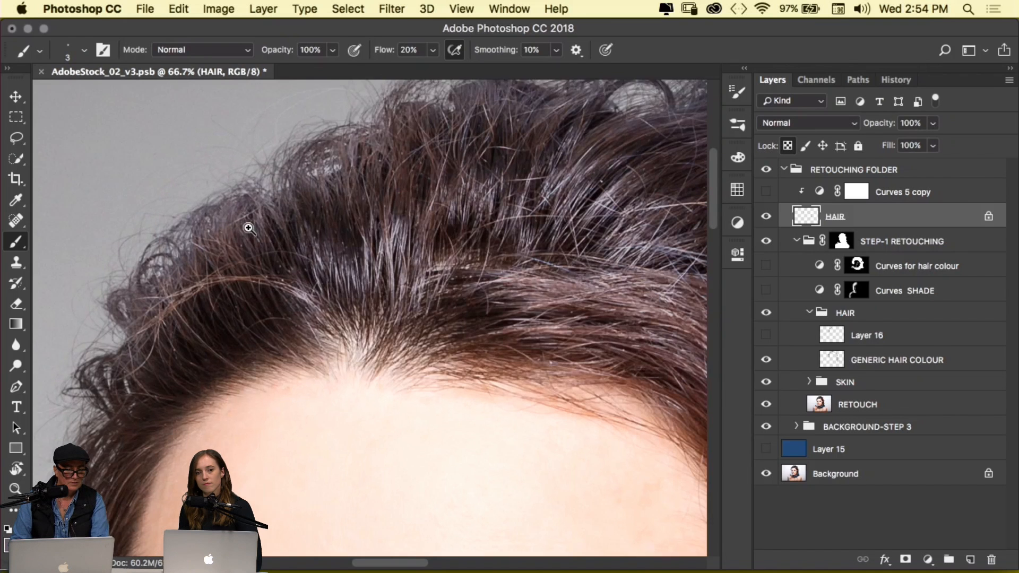
Sample a hair colour from the curls at the left hair edge and unlock transparent pixels on the HAIR layer
super+click(246, 225)
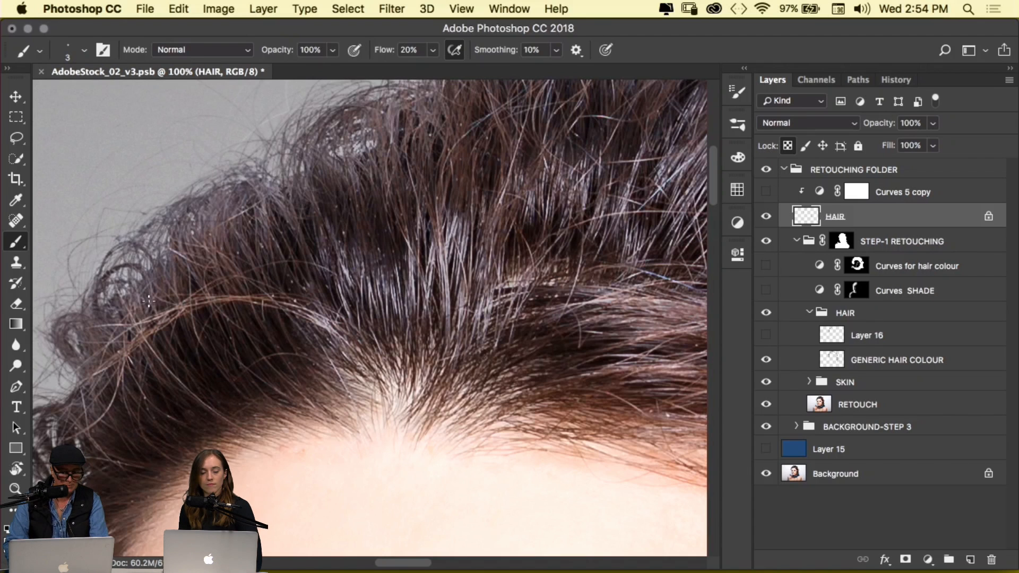
alt+click(115, 302)
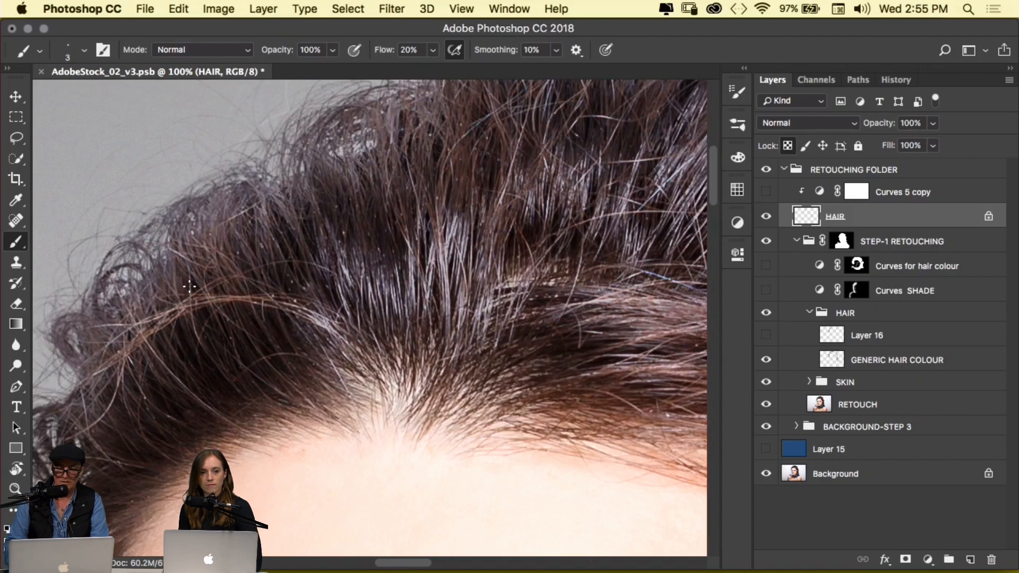
click(787, 145)
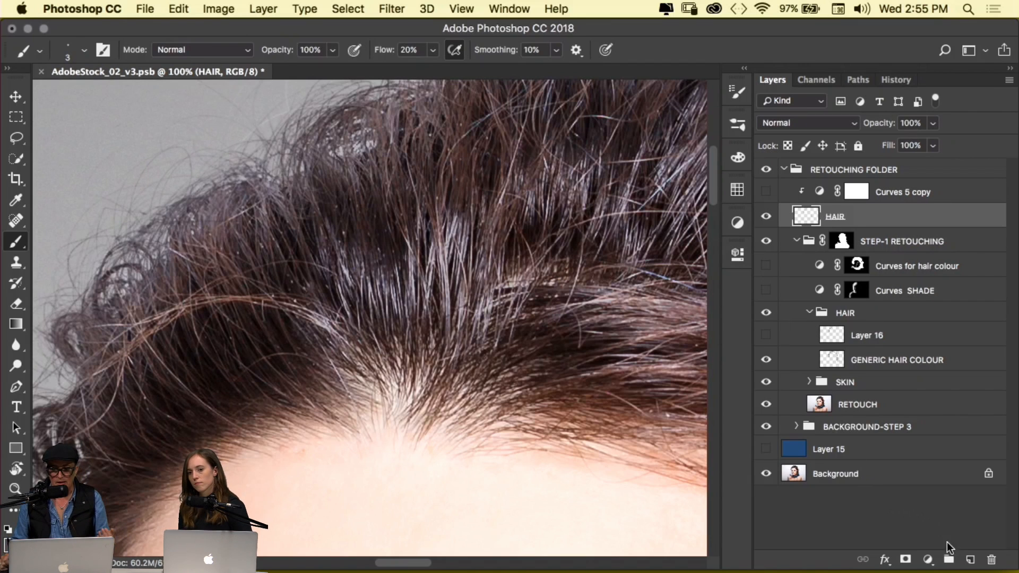
Add a new empty layer above Curves 5 copy and delete the extra clipped layer created above HAIR
click(970, 560)
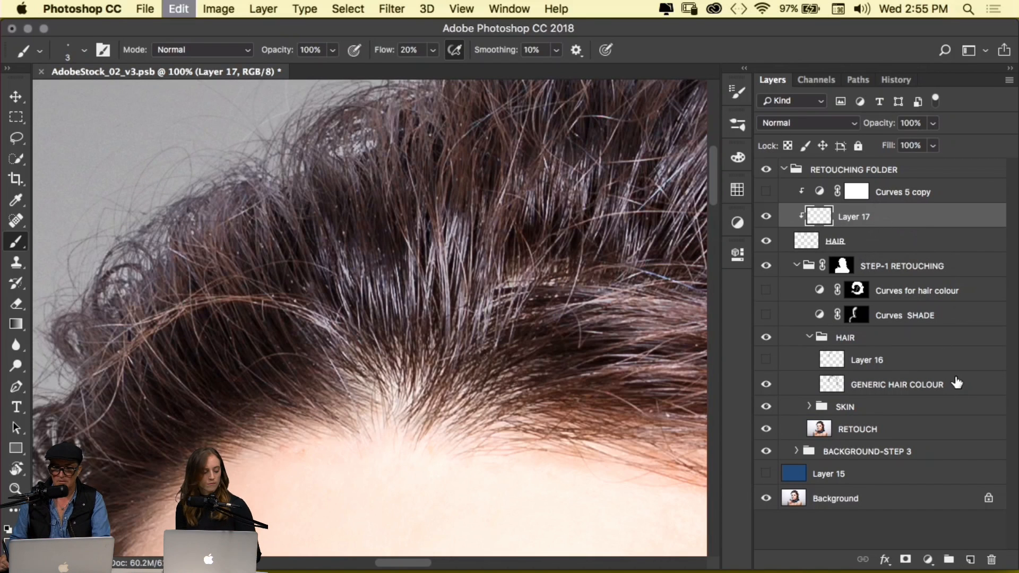
click(910, 198)
click(970, 559)
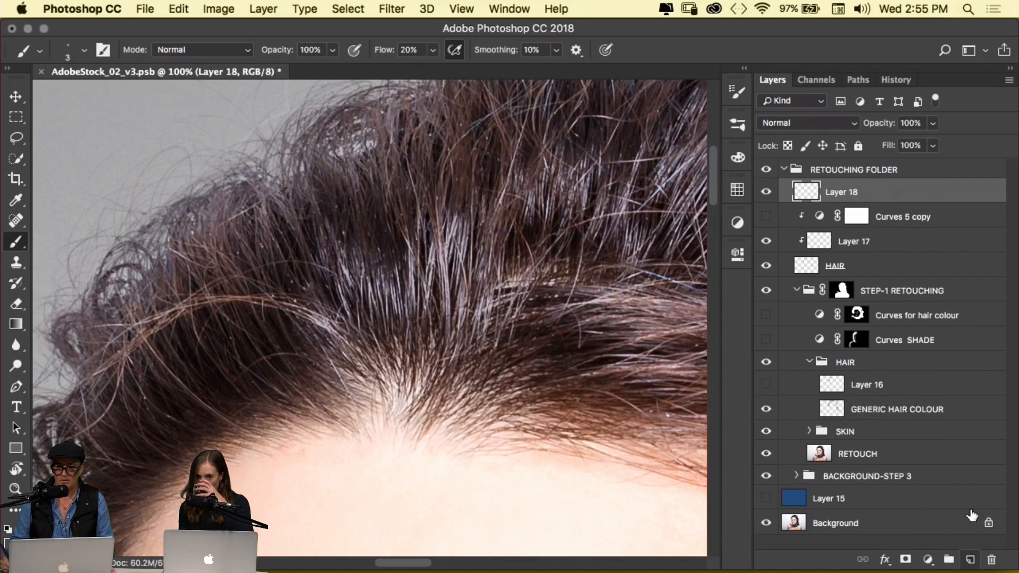
drag(956, 200, 991, 560)
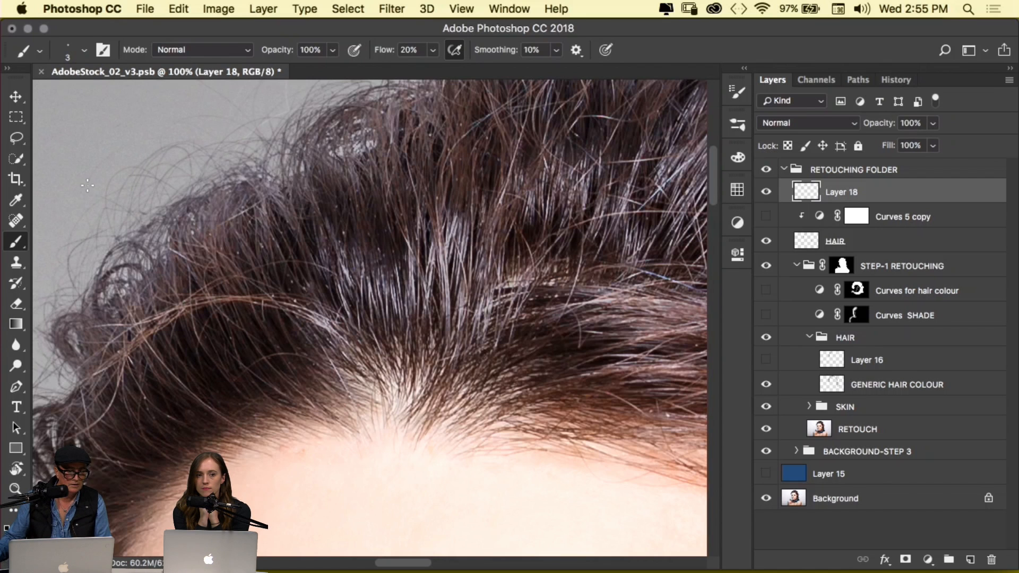
Set up the Eraser with a soft round 30 px tip, turning Shape Dynamics off and Transfer on
scroll(124, 187, left, 6)
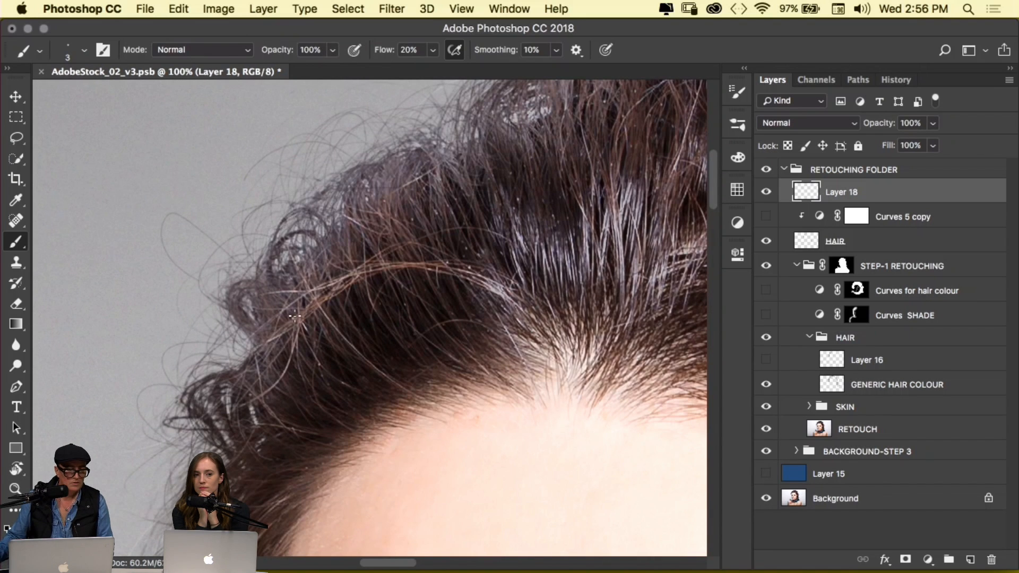
key(r)
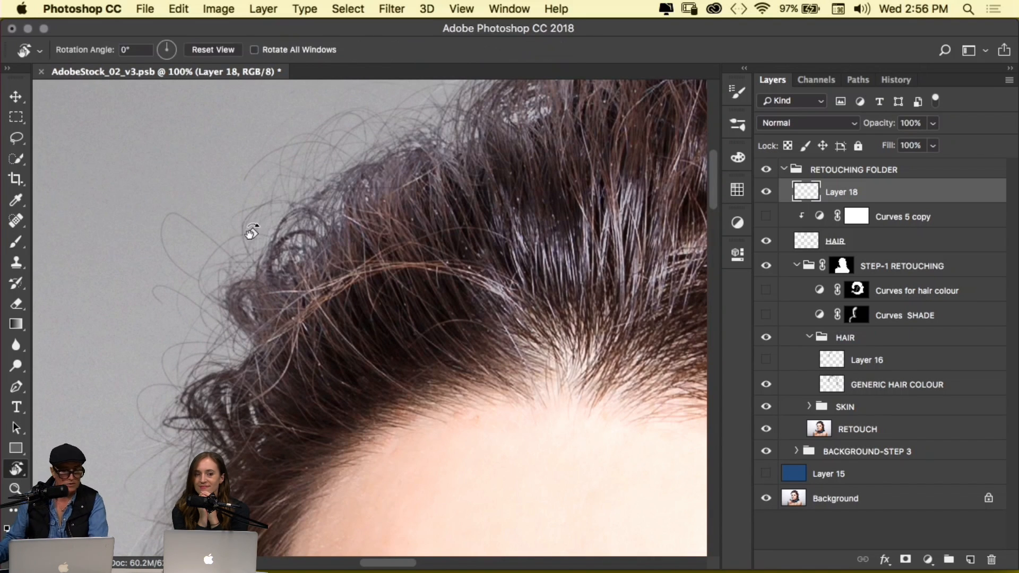
key(e)
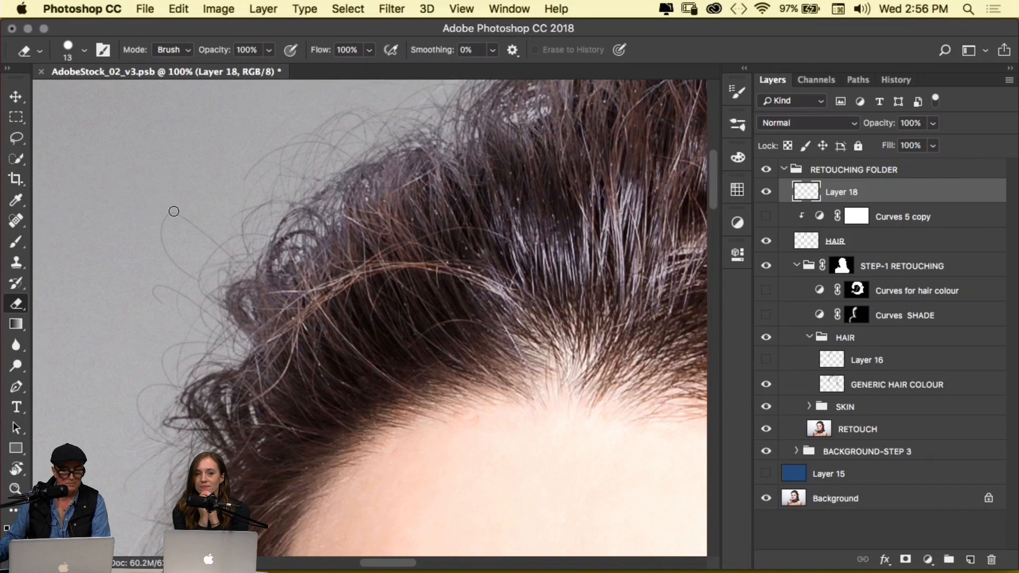
click(737, 93)
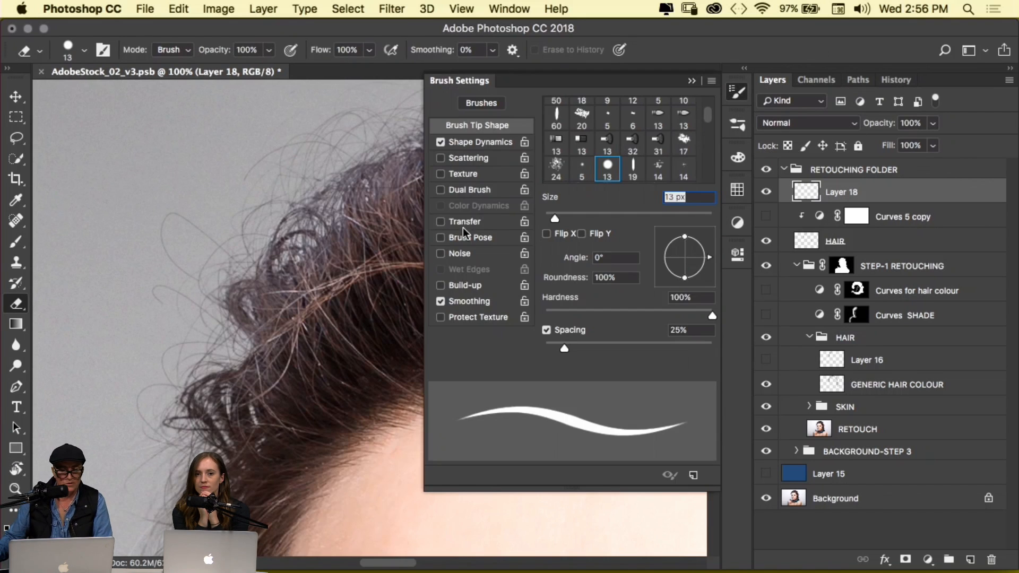
scroll(703, 111, up, 3)
click(557, 109)
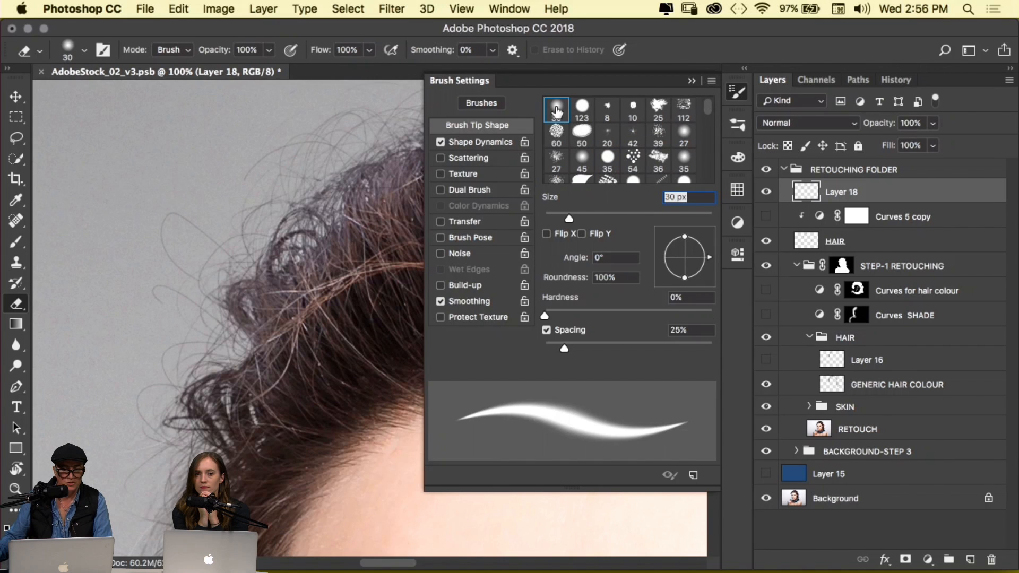
click(440, 142)
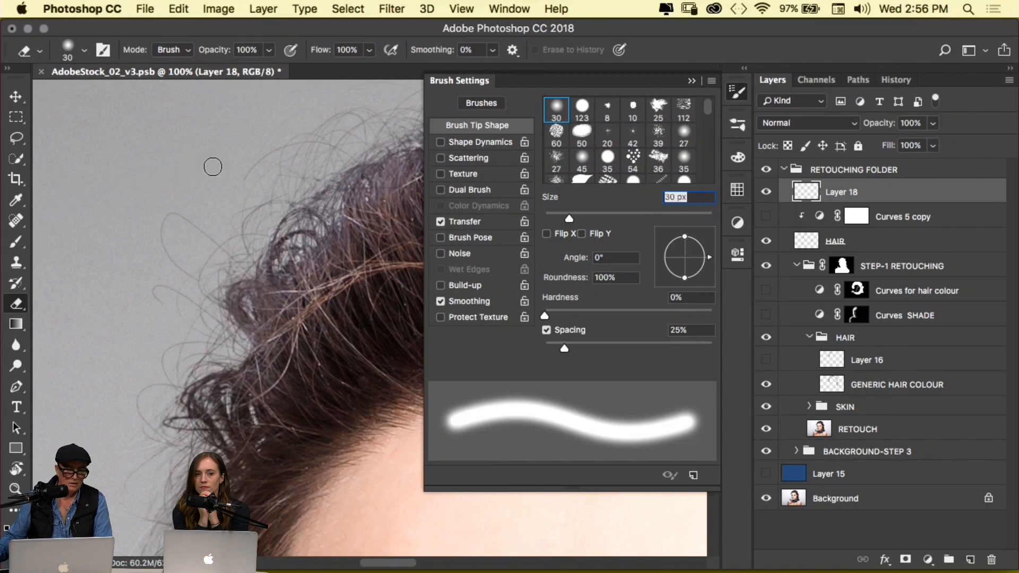
Erase the outer curl of the painted flyaway strand beside the hair edge, and enlarge the eraser to 156 px
mouse_move(179, 199)
mouse_down()
mouse_move(153, 231)
mouse_move(158, 266)
mouse_move(161, 229)
mouse_move(183, 265)
mouse_up()
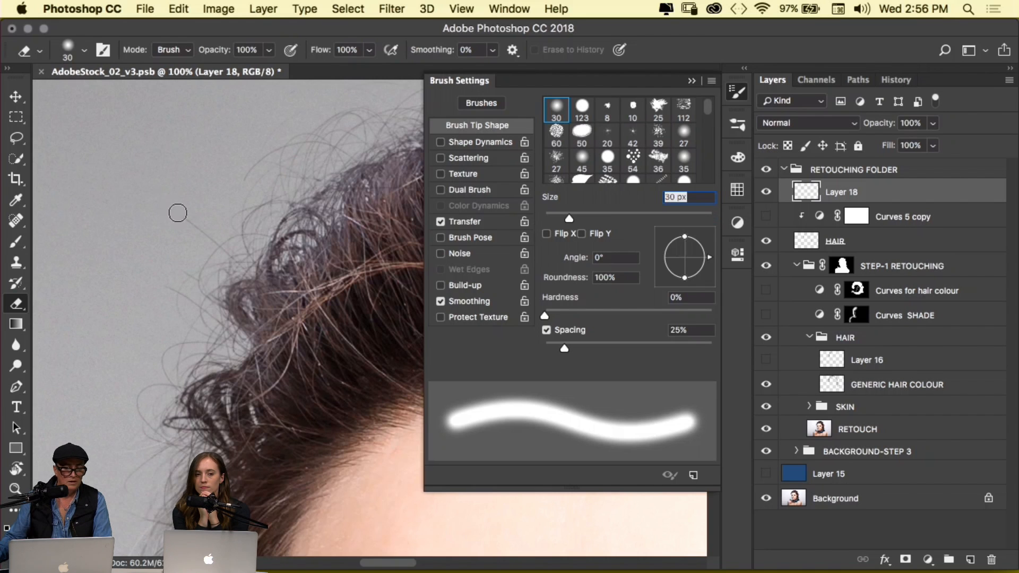
click(652, 214)
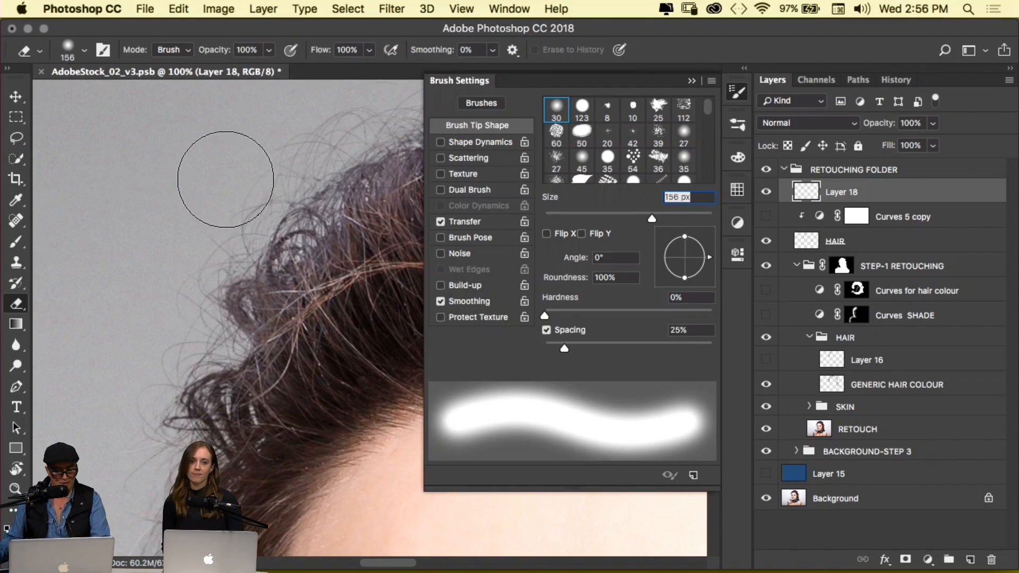
click(695, 81)
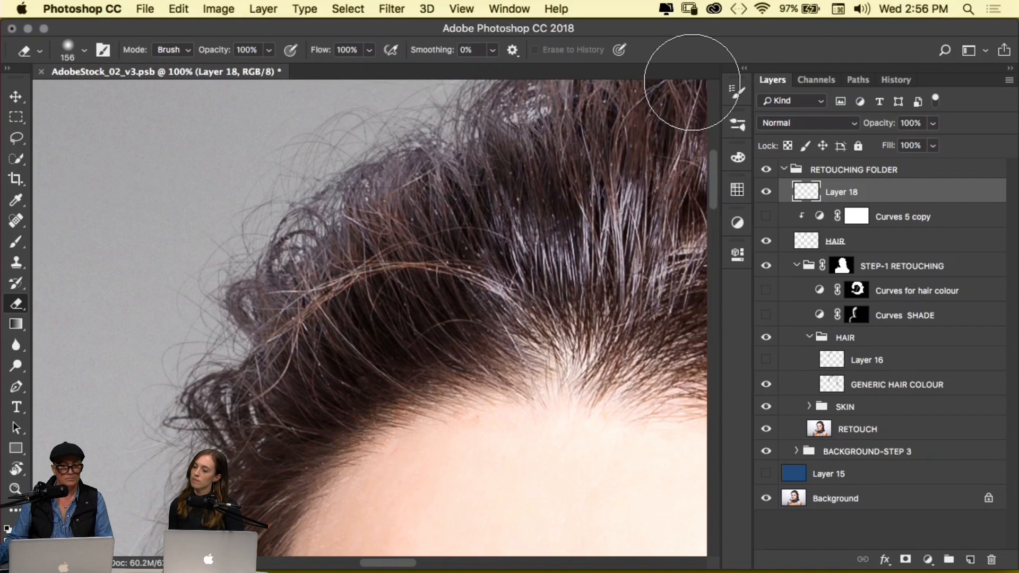
click(504, 9)
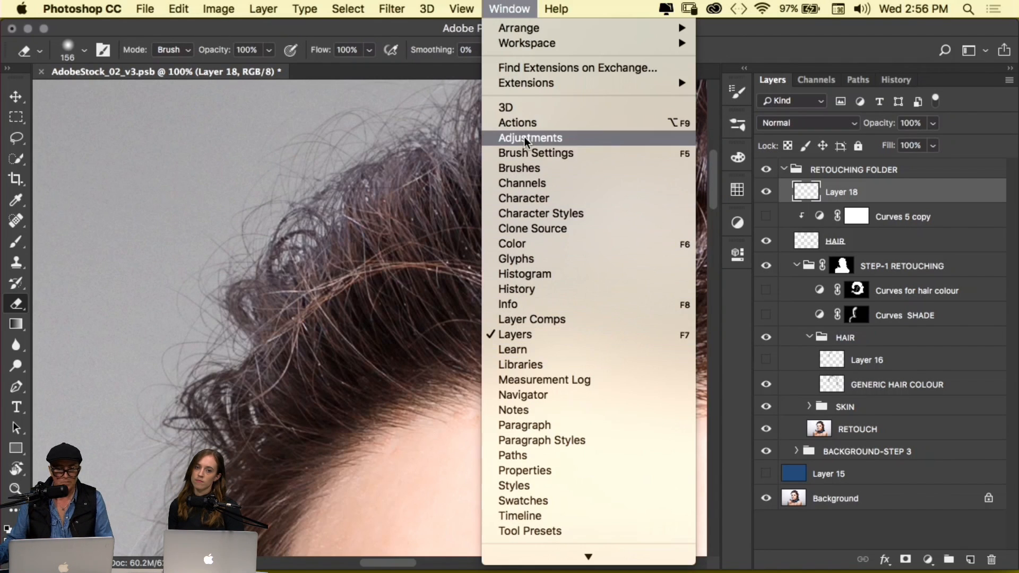
click(16, 301)
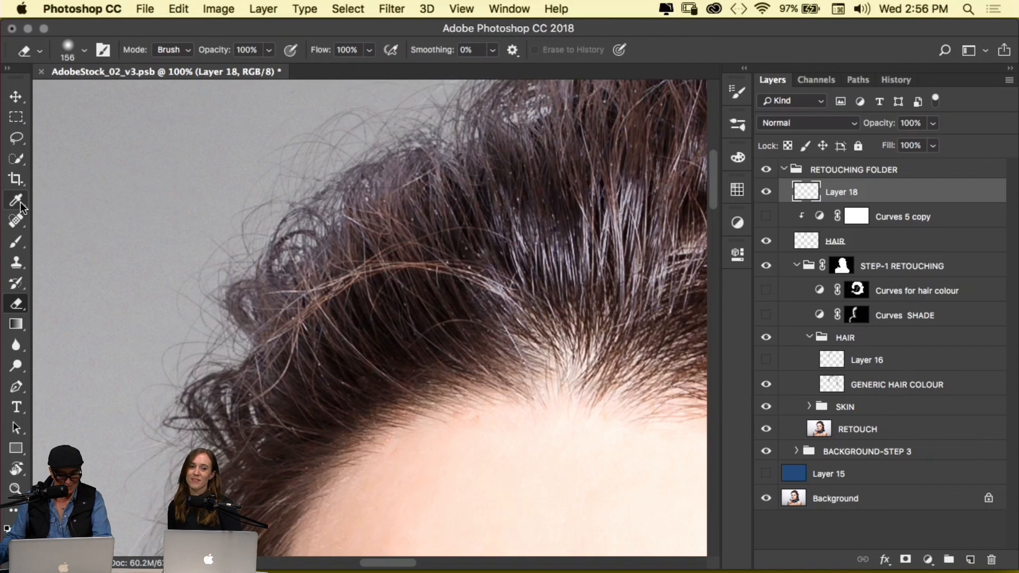
key(b)
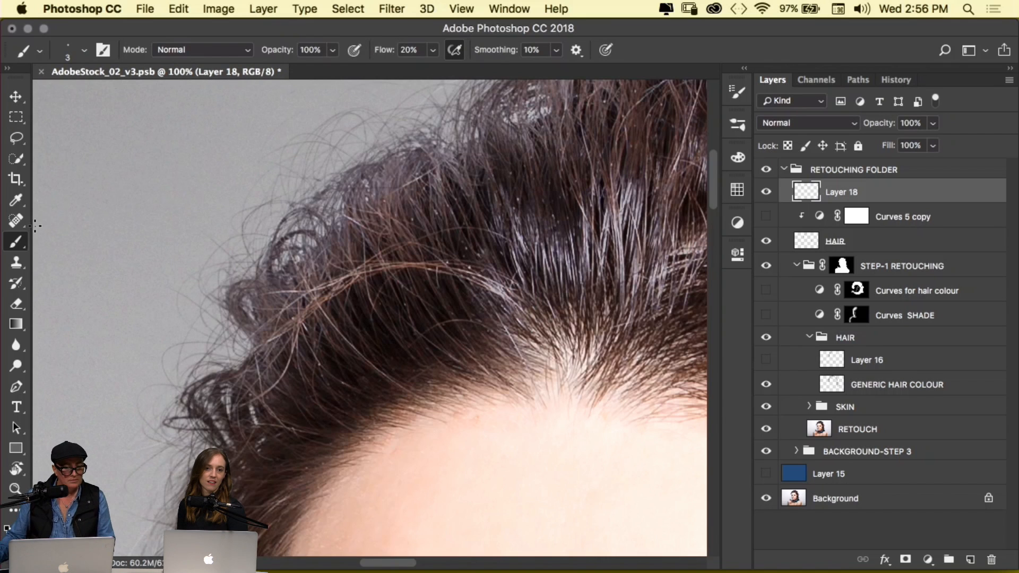
Set up the Blur tool with a soft round 81 px tip at 50% strength
key(r)
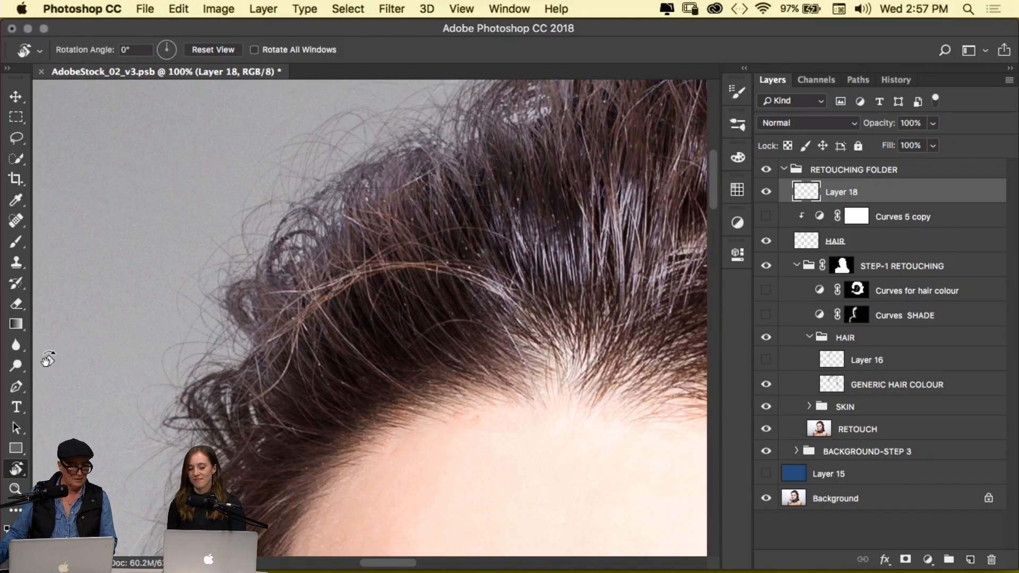
click(16, 344)
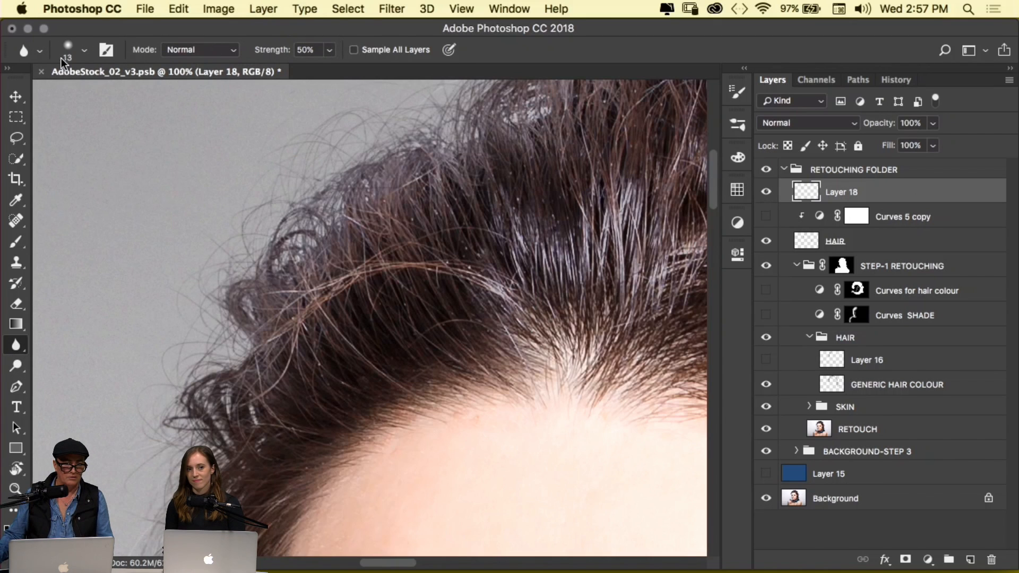
click(85, 51)
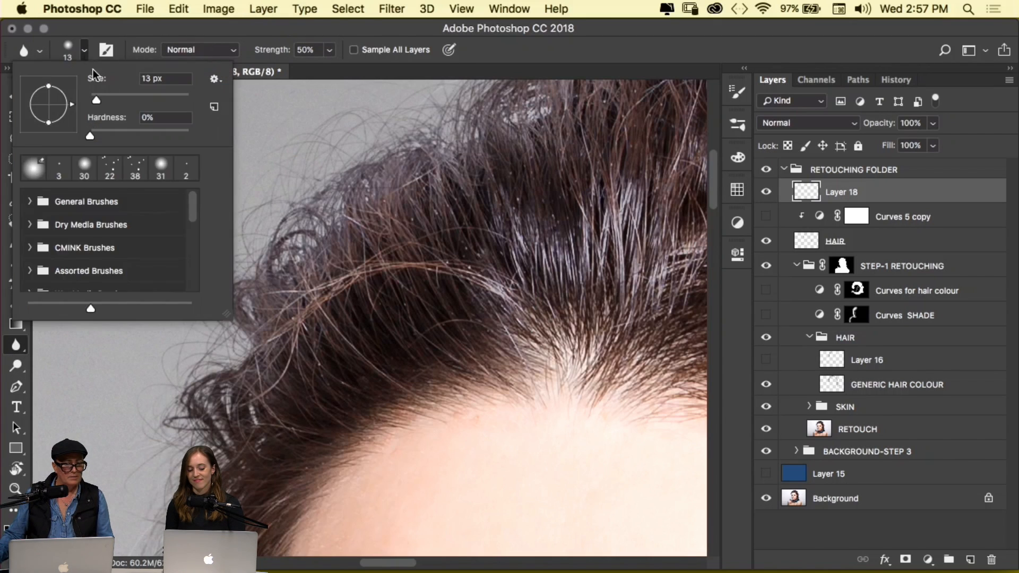
click(129, 94)
key(Return)
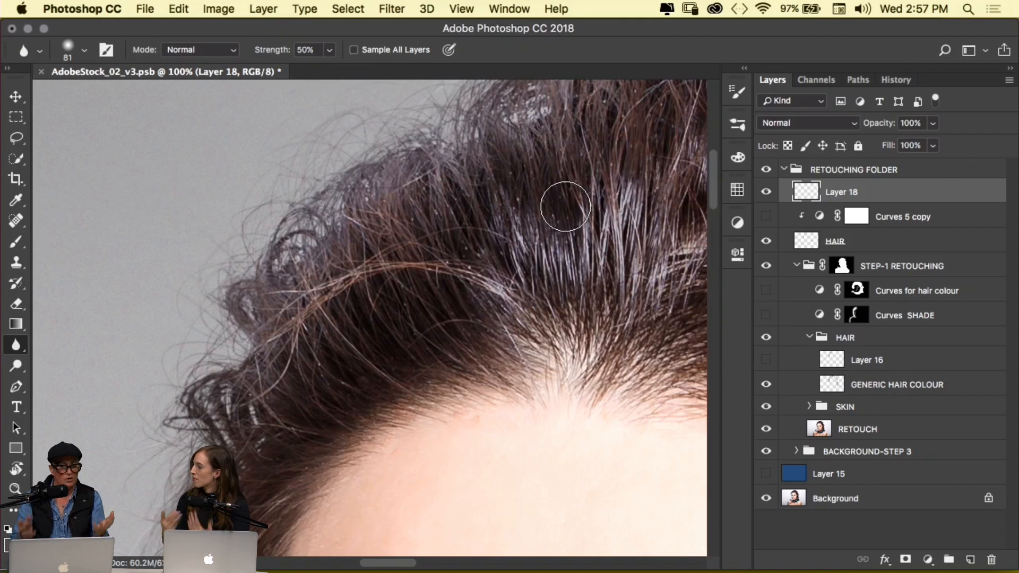
Hide Layer 18 and show Curves 5 copy, Curves for hair colour, Curves SHADE and Layer 16
key(super+space)
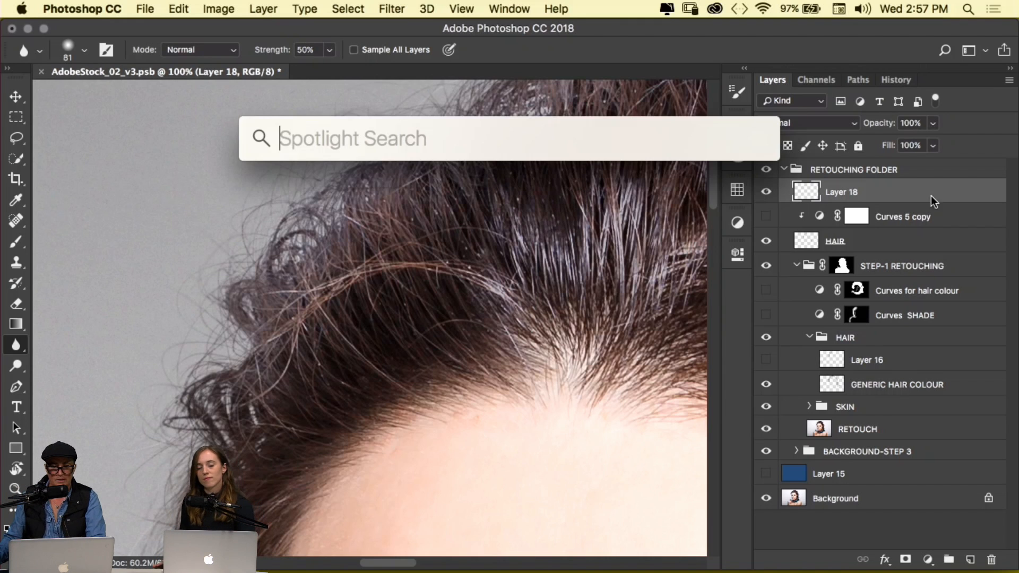
click(766, 192)
click(767, 219)
click(768, 315)
click(766, 291)
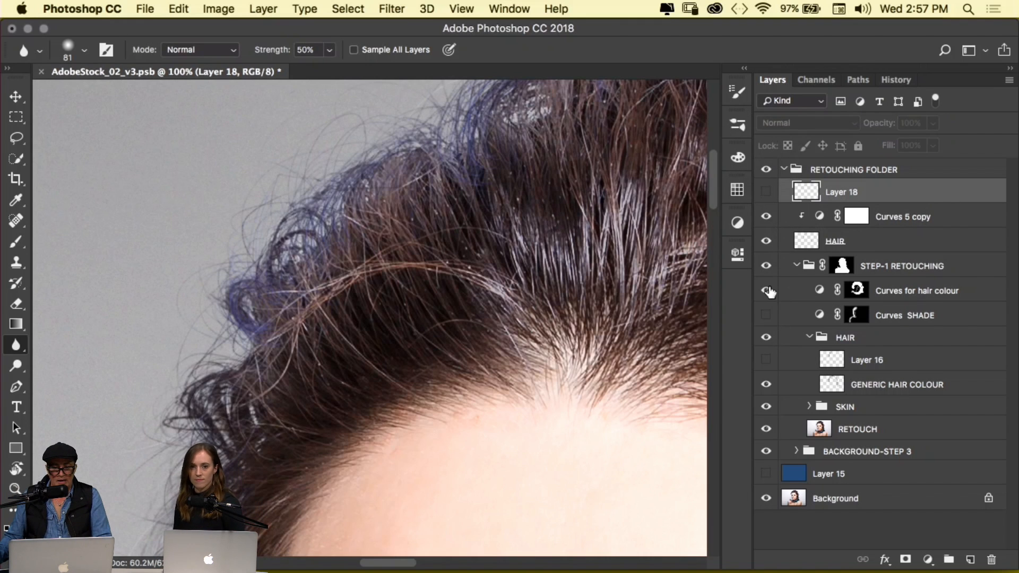
click(767, 365)
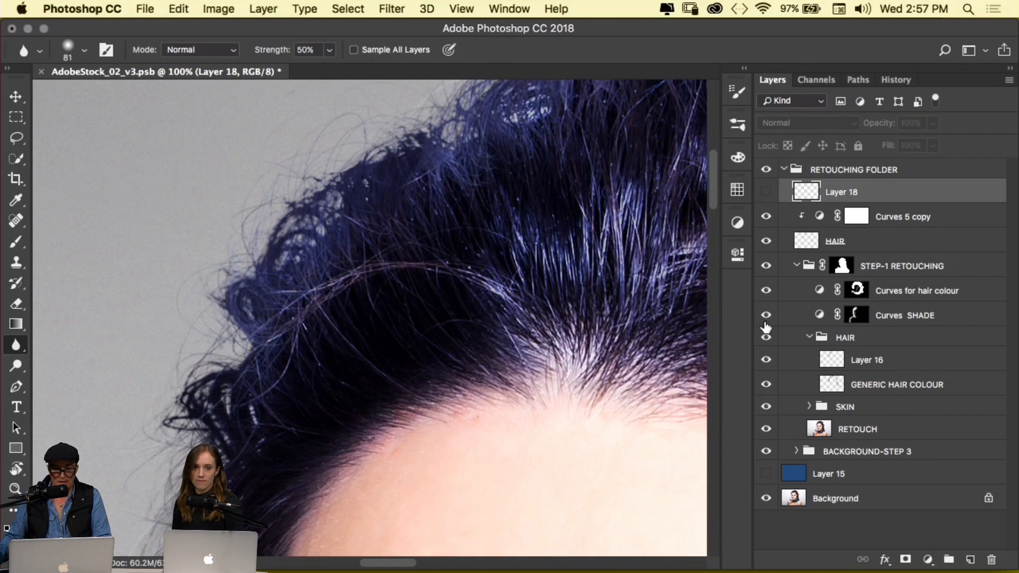
Compare the whole portrait before and after retouching by repeatedly hiding and showing RETOUCHING FOLDER, leaving it shown
key(super+space)
key(super+space)
alt+click(455, 303)
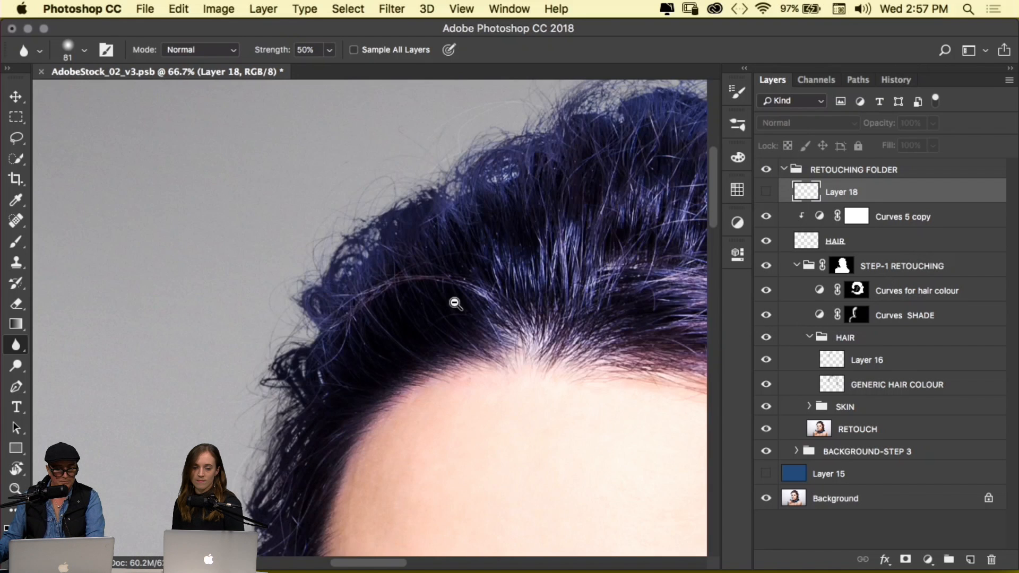
alt+click(456, 304)
alt+click(504, 347)
alt+click(504, 346)
drag(554, 368, 381, 254)
drag(446, 327, 475, 236)
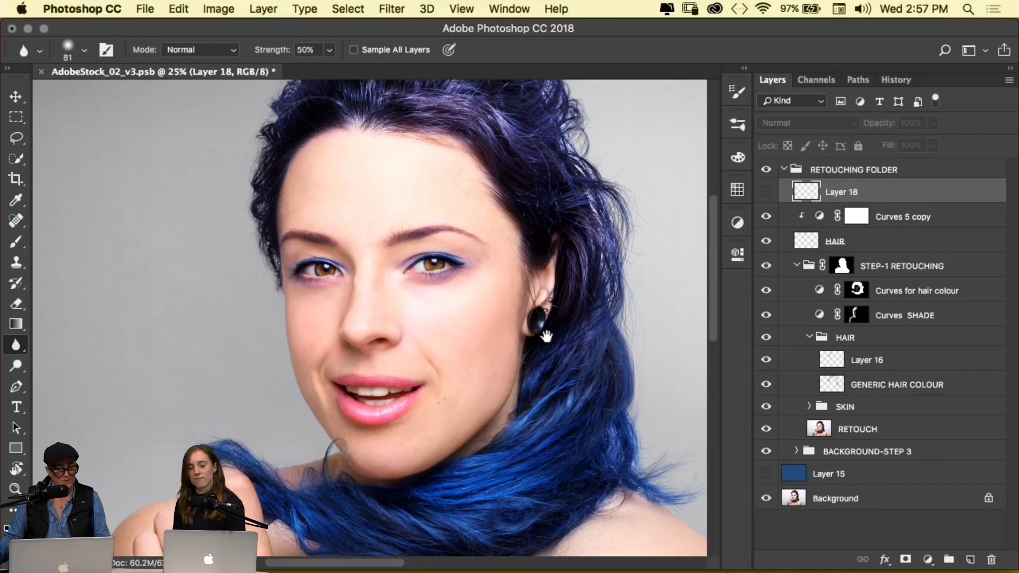
click(766, 169)
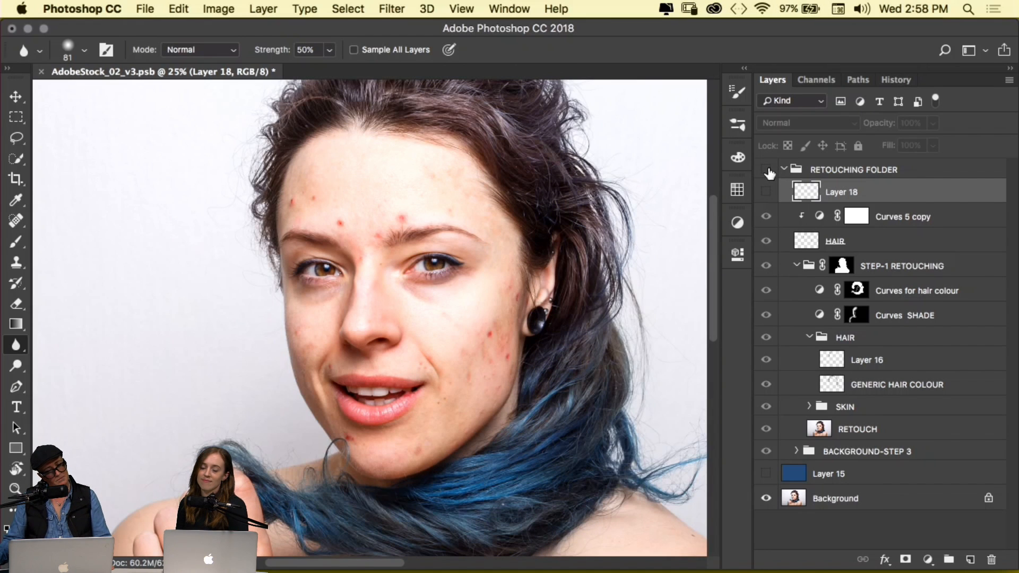
click(766, 170)
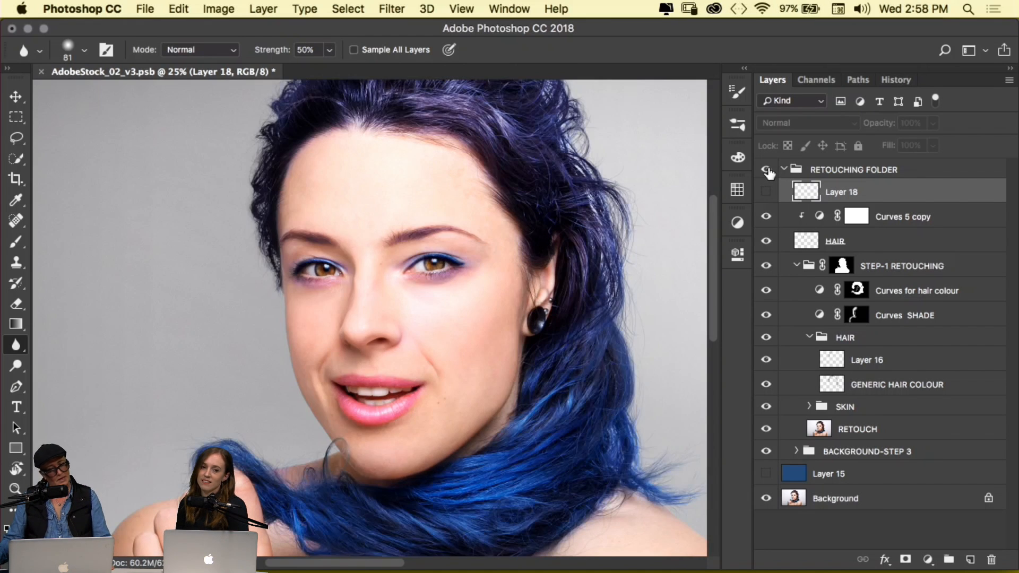
click(766, 170)
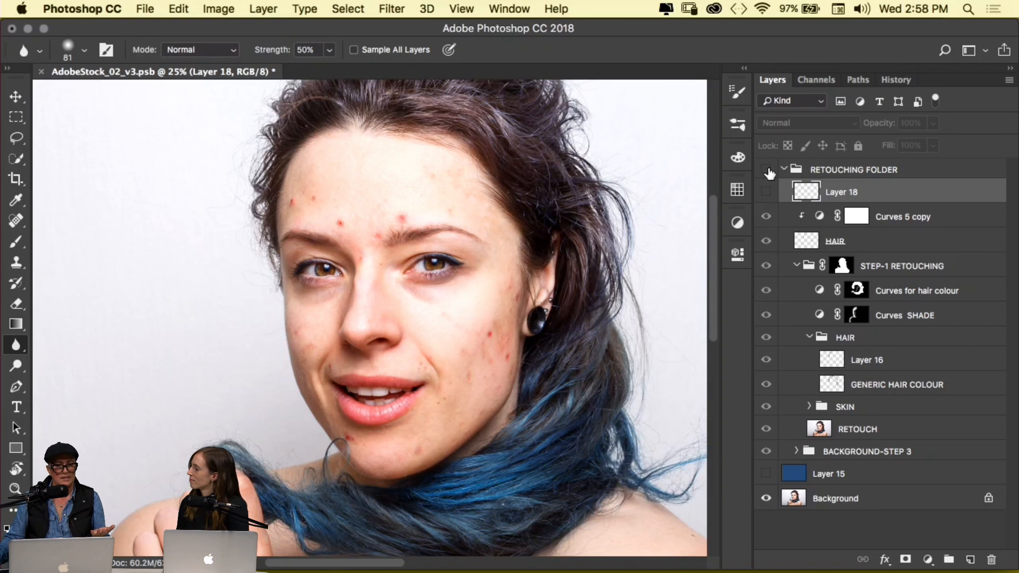
click(766, 169)
click(766, 169)
click(766, 169)
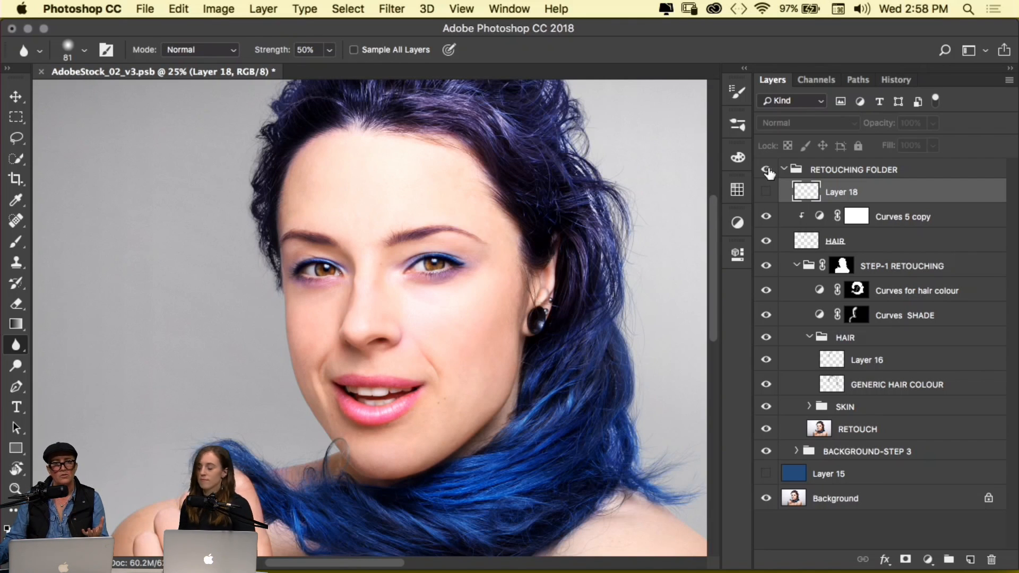
click(766, 169)
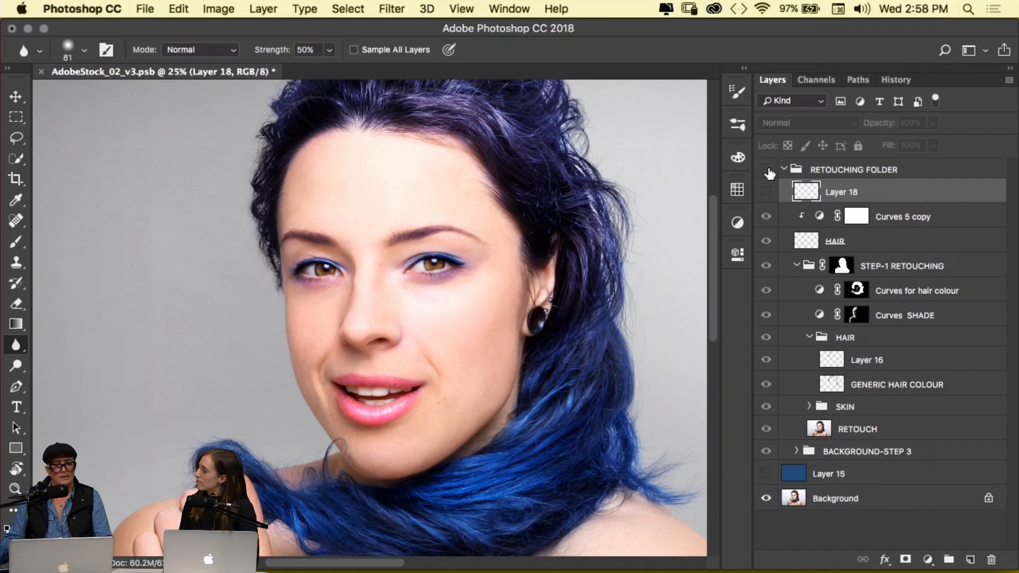
click(767, 170)
click(767, 170)
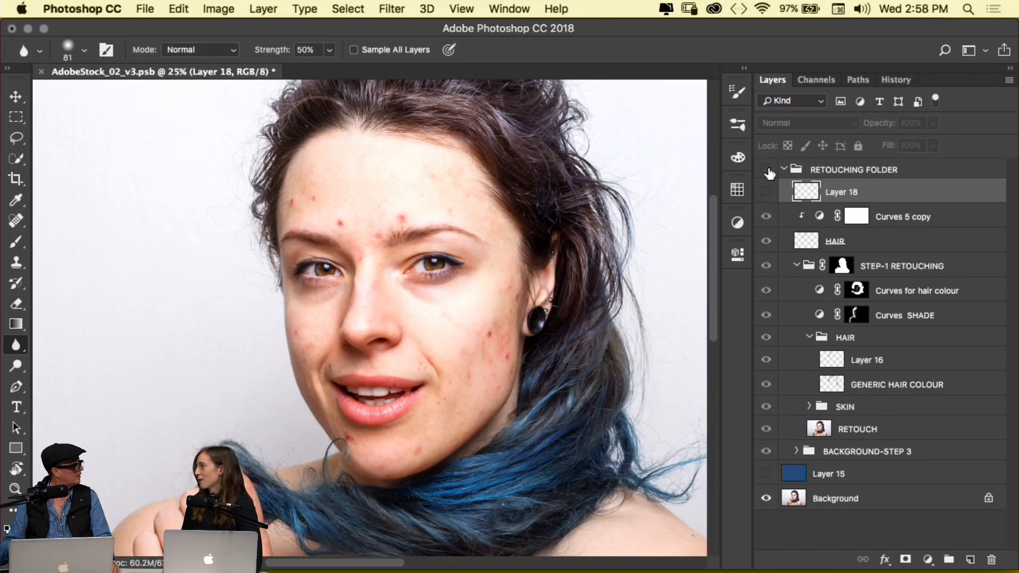
click(767, 170)
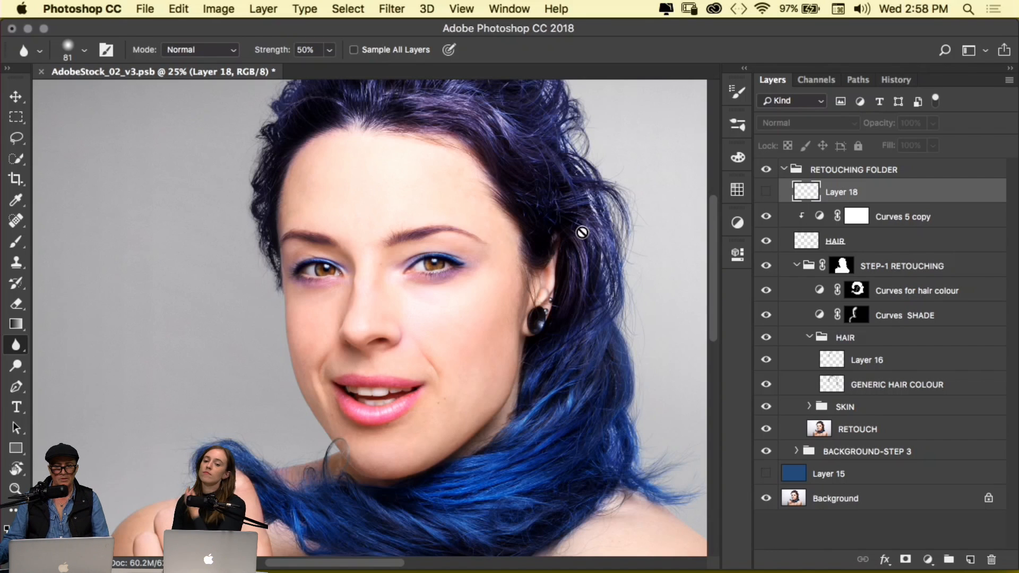
click(766, 170)
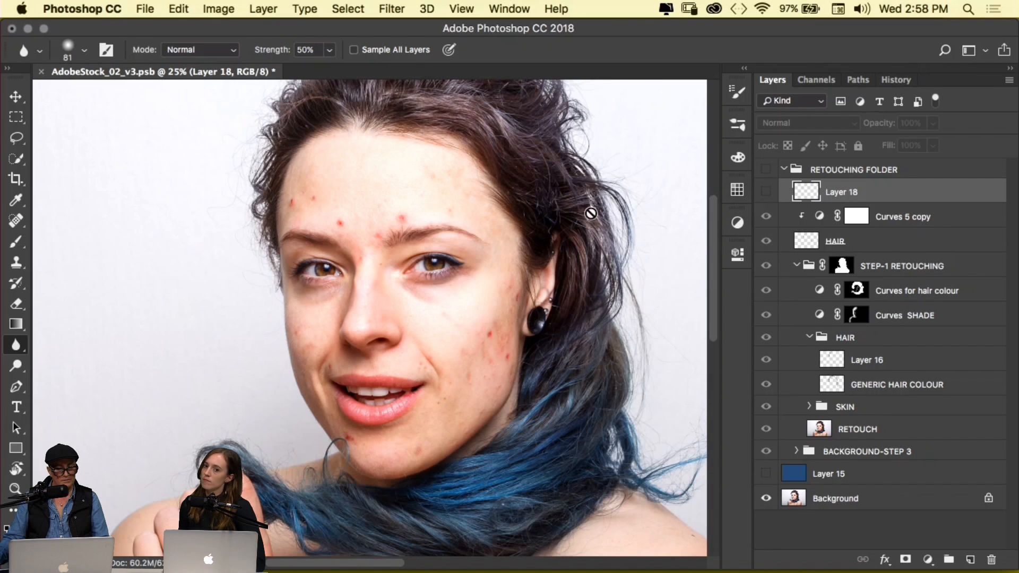
click(767, 170)
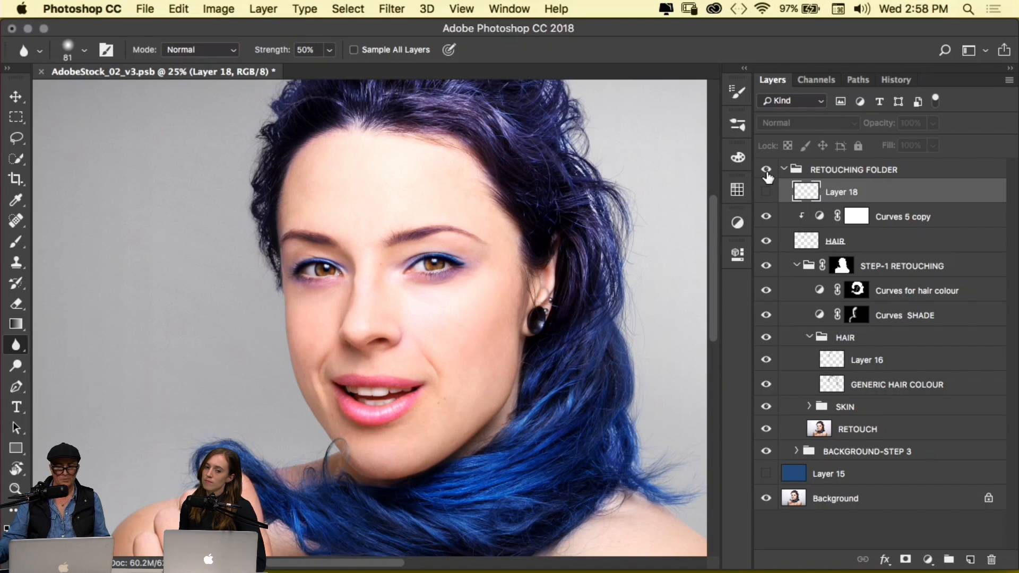
scroll(715, 228, up, 5)
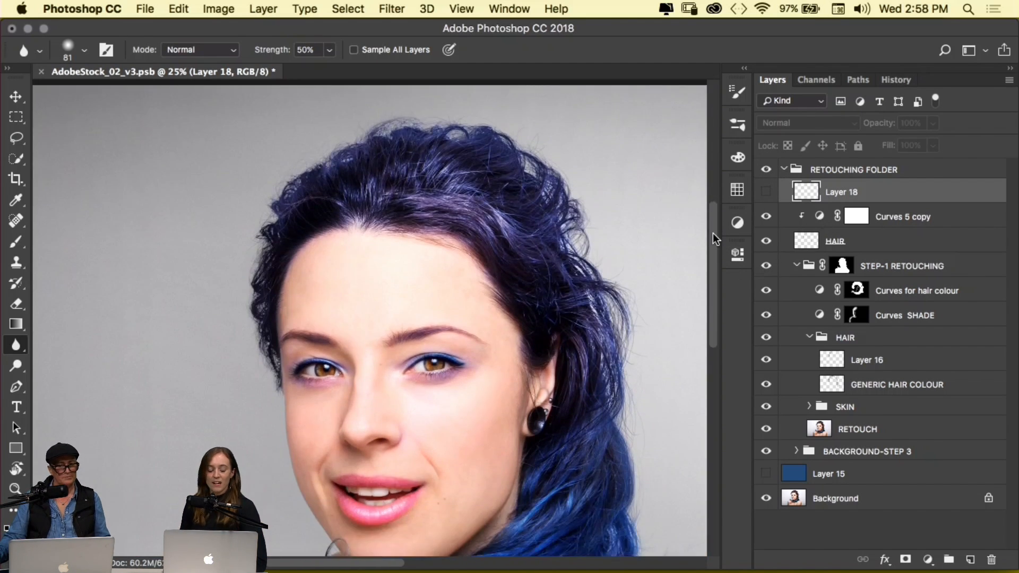
drag(713, 233, 713, 240)
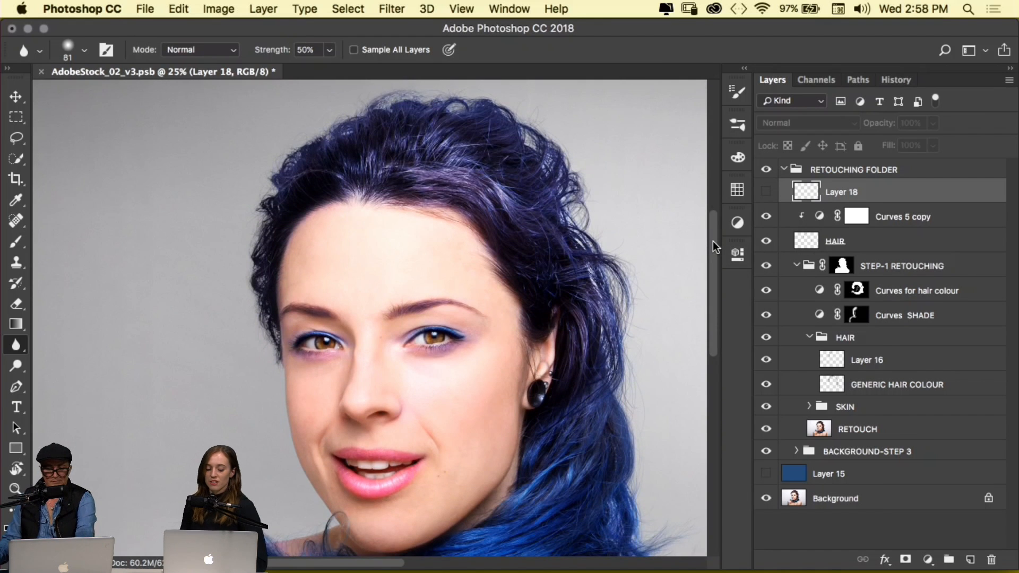
key(super+minus)
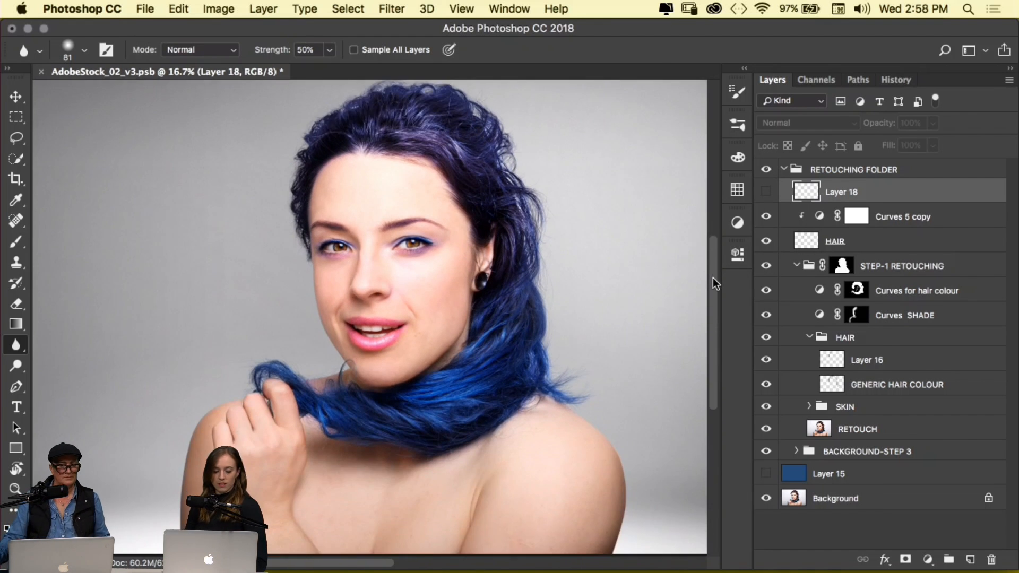